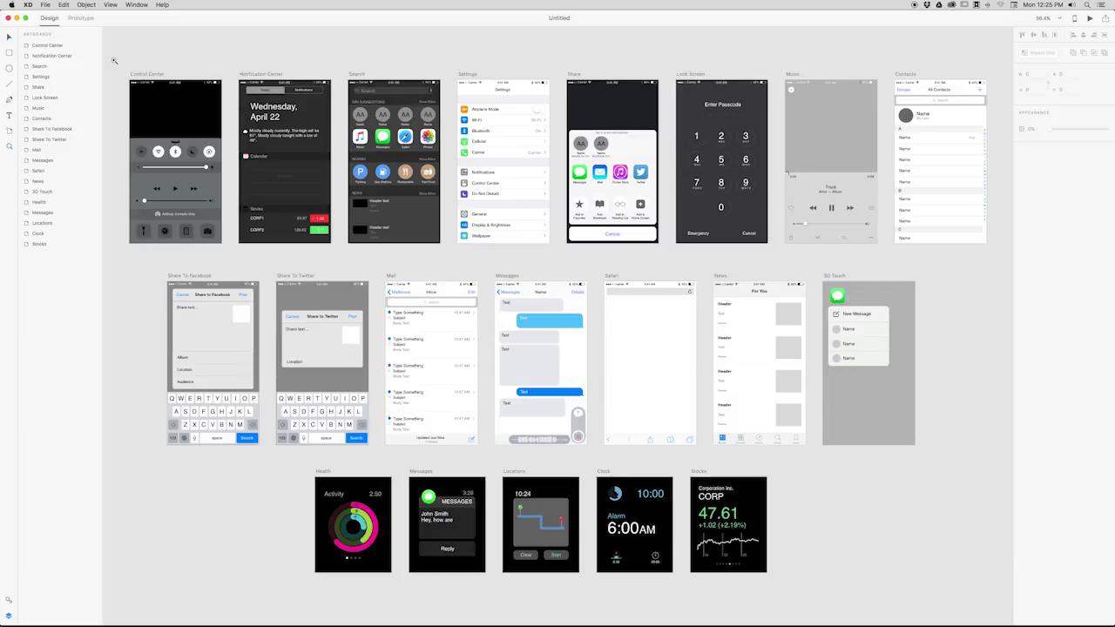
Copy the status bar group from the Control Center artboard in the iOS UI kit document.
drag(113, 60, 235, 105)
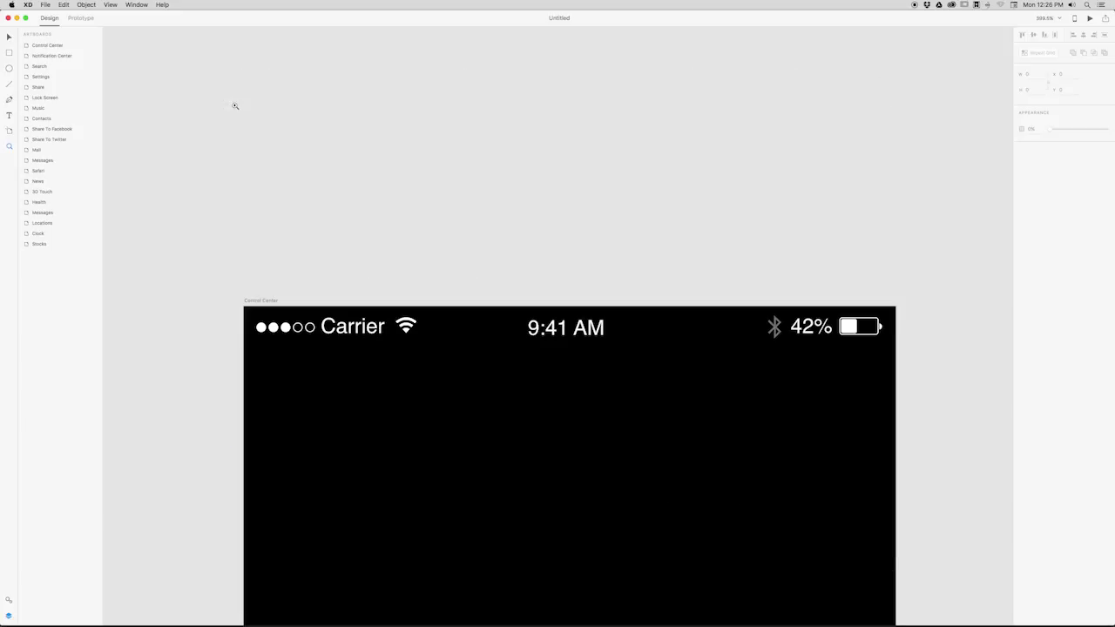
drag(424, 284, 406, 191)
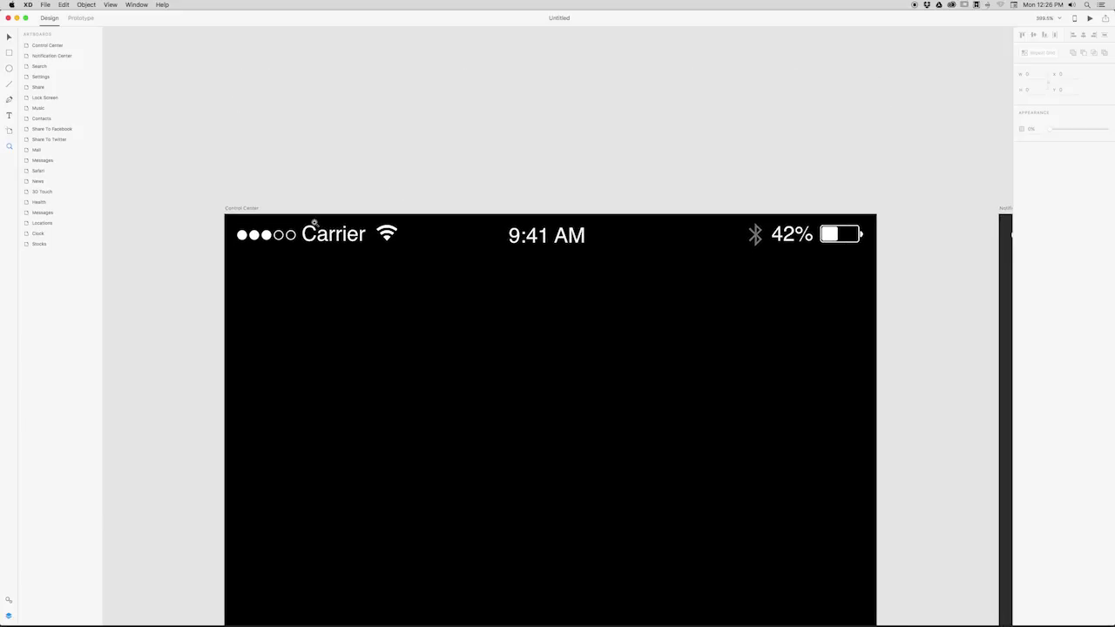
click(9, 36)
click(277, 237)
click(305, 242)
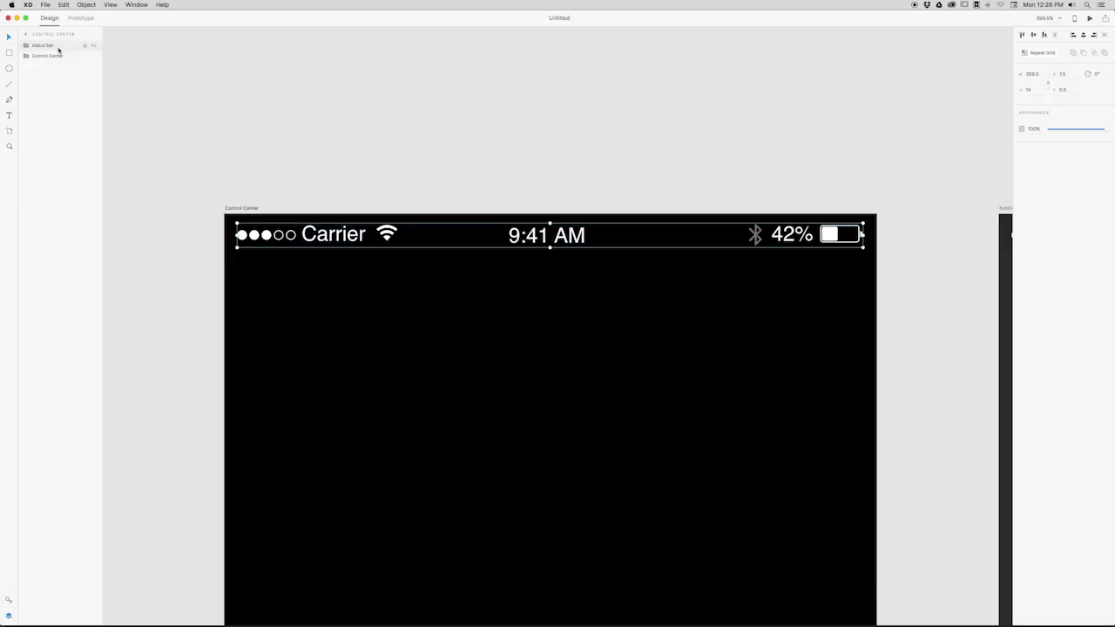
Switch to the other untitled document and paste the copied status bar onto the blank iPhone 6/7 artboard.
click(135, 5)
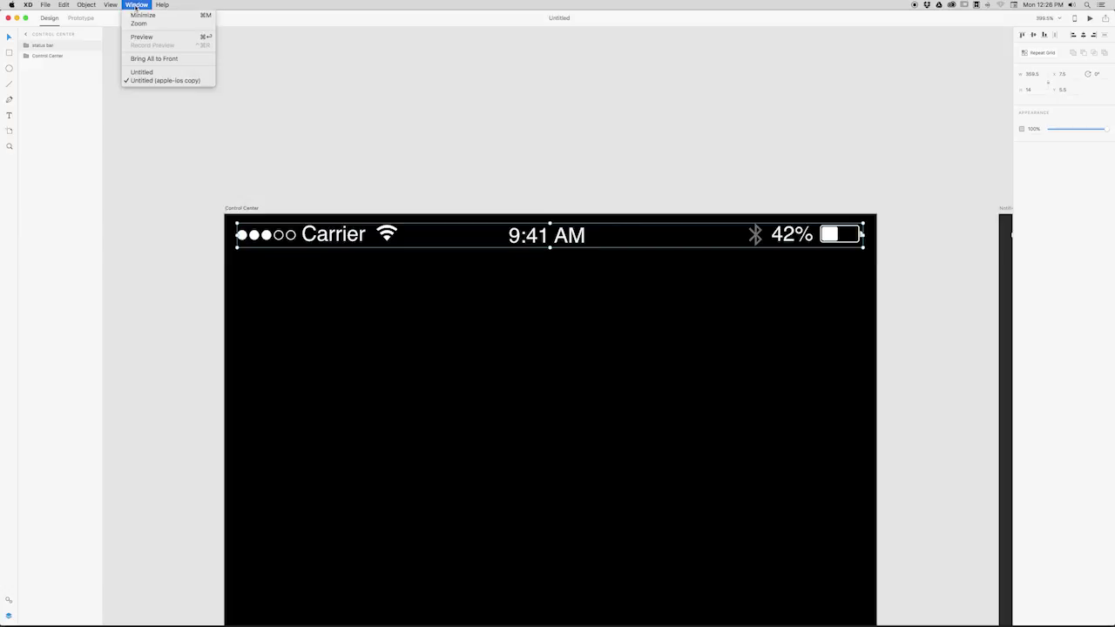
click(139, 72)
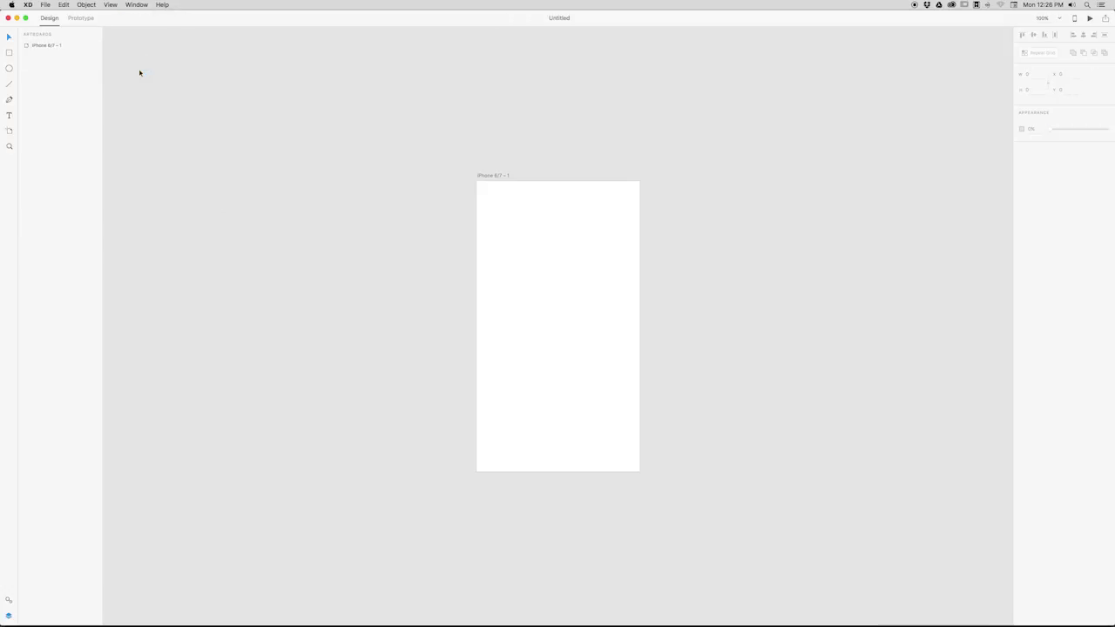
click(533, 207)
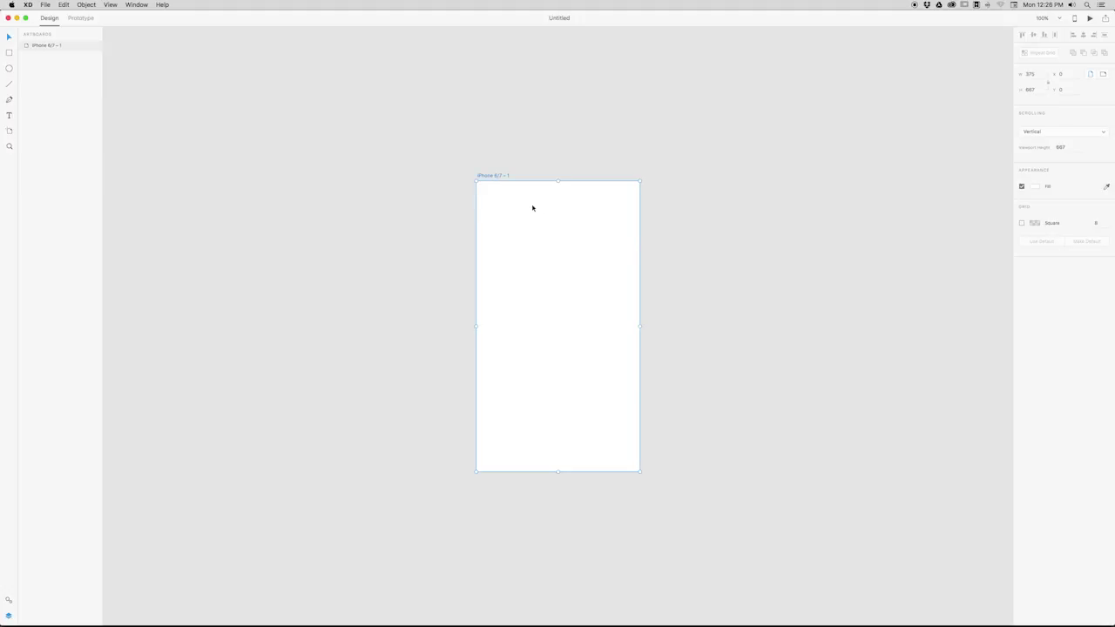
key(super+v)
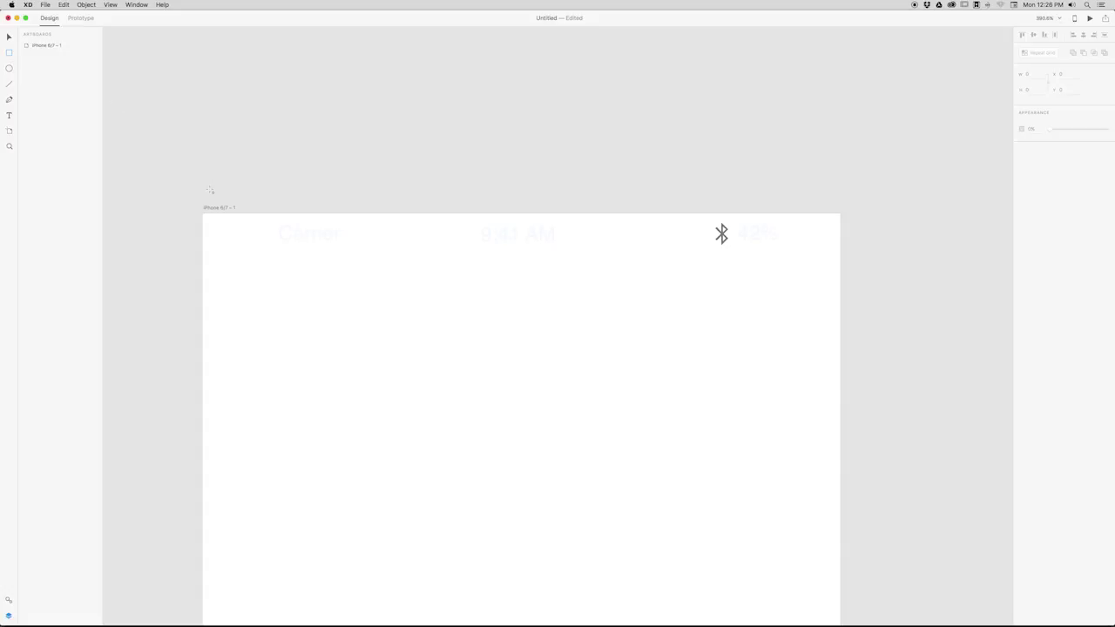
Draw a rectangle about 396 × 63 over the artboard's status bar, with no border and a black #000000 fill.
drag(194, 196, 866, 302)
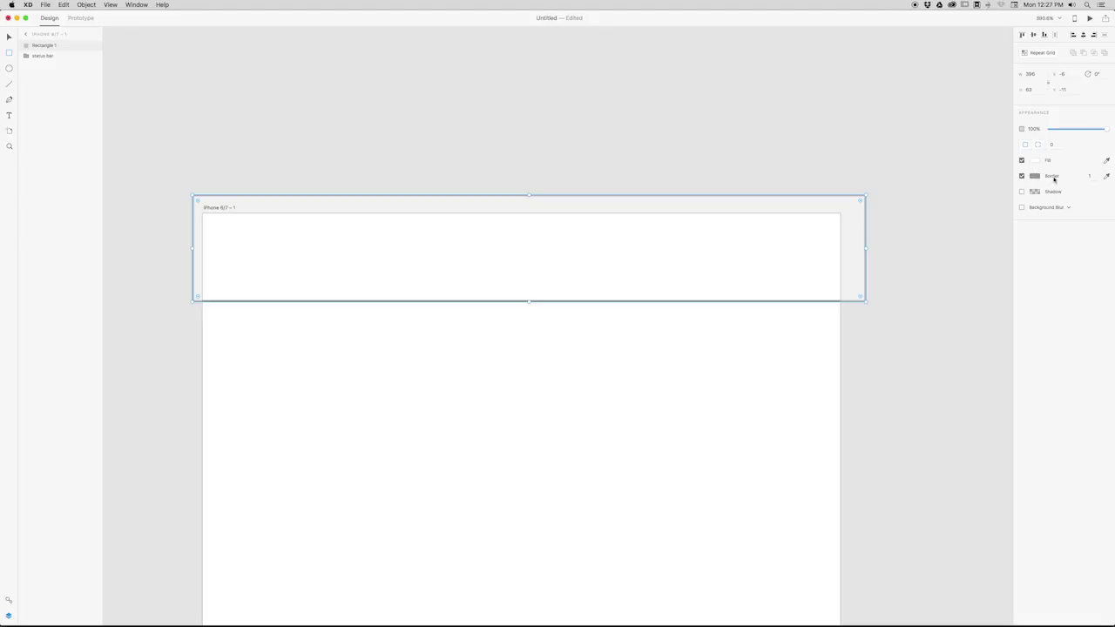
click(1023, 177)
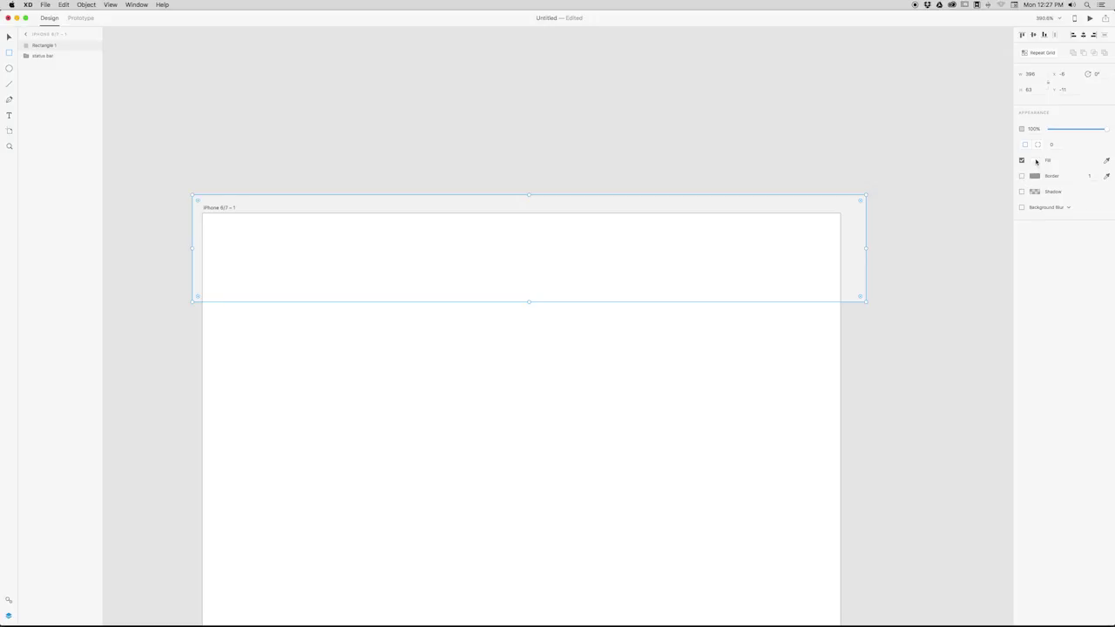
click(1034, 161)
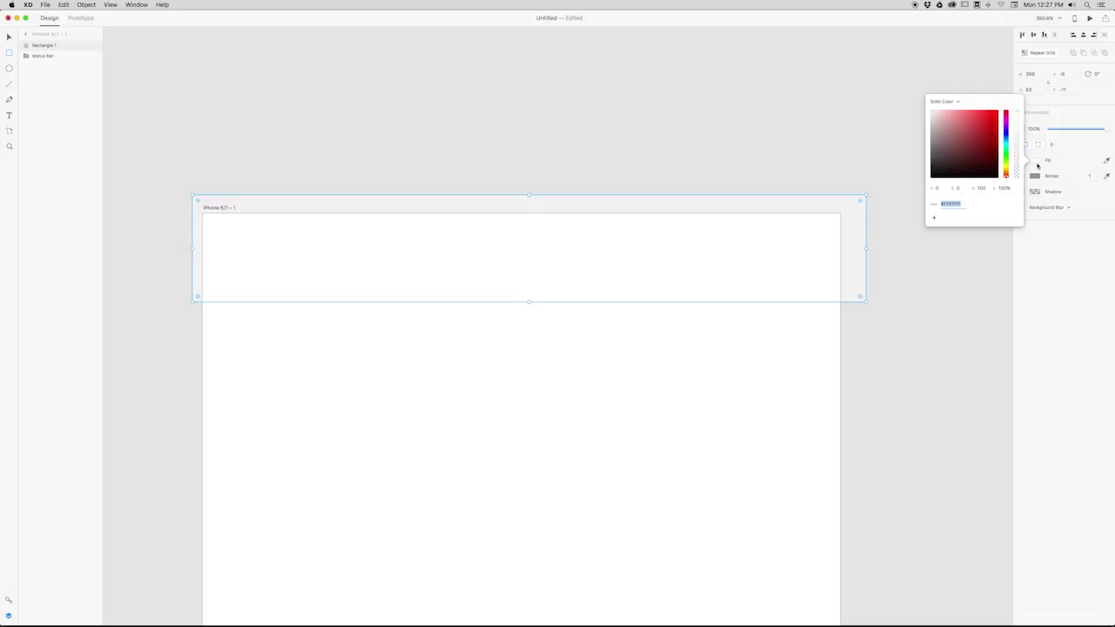
click(980, 157)
drag(980, 156, 1004, 183)
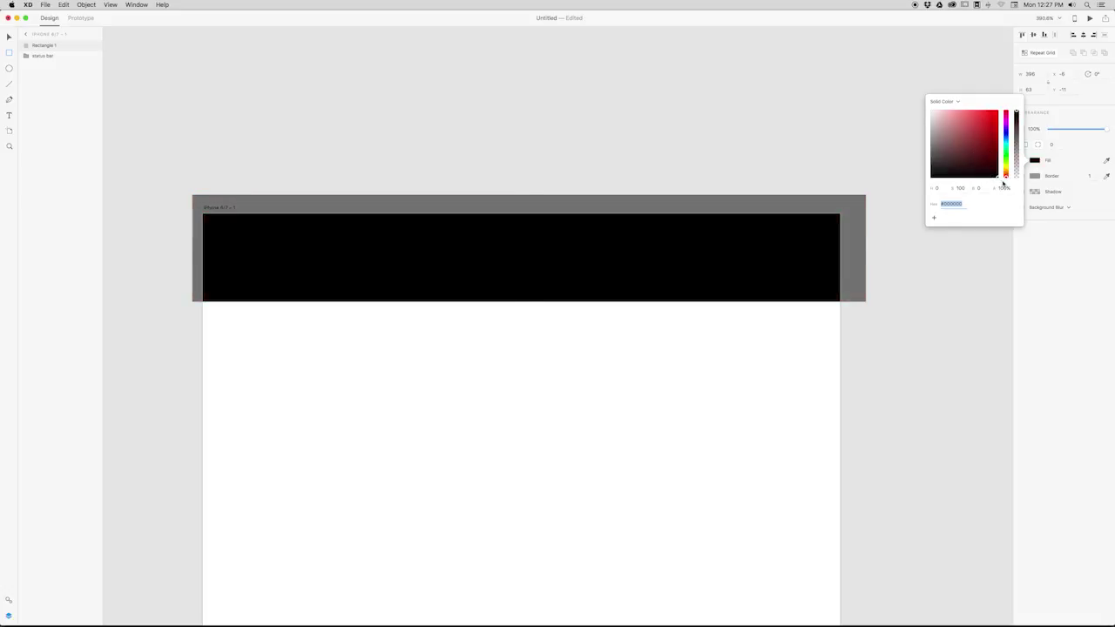
click(1075, 237)
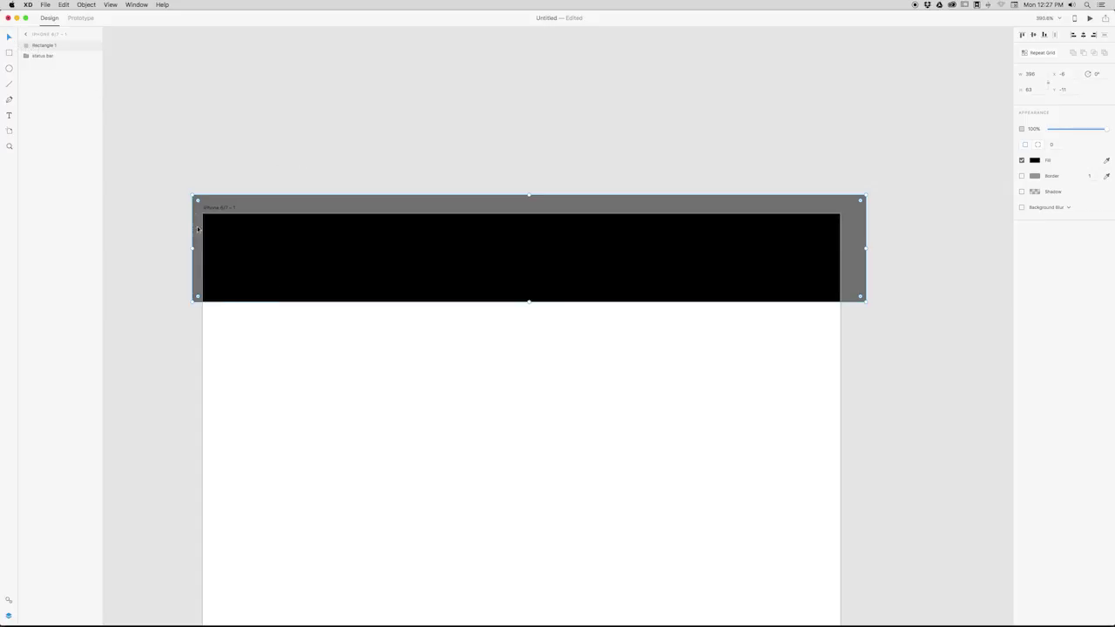
Resize the black rectangle to 375 × 28 so it fits the artboard's top corner and full width.
drag(198, 200, 202, 213)
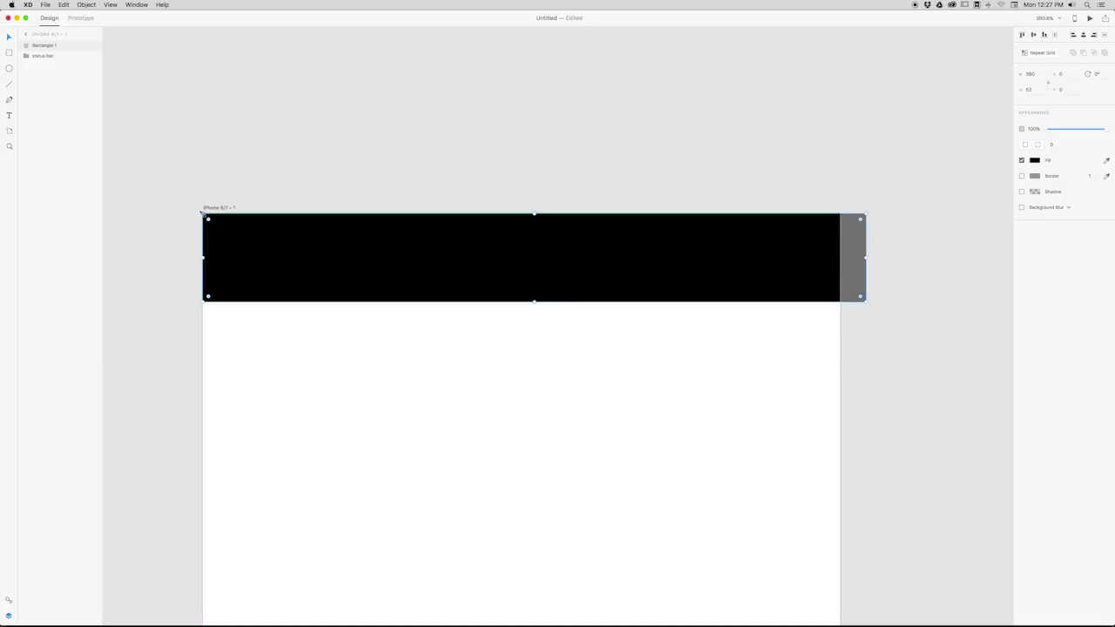
drag(868, 257, 840, 257)
drag(521, 301, 521, 260)
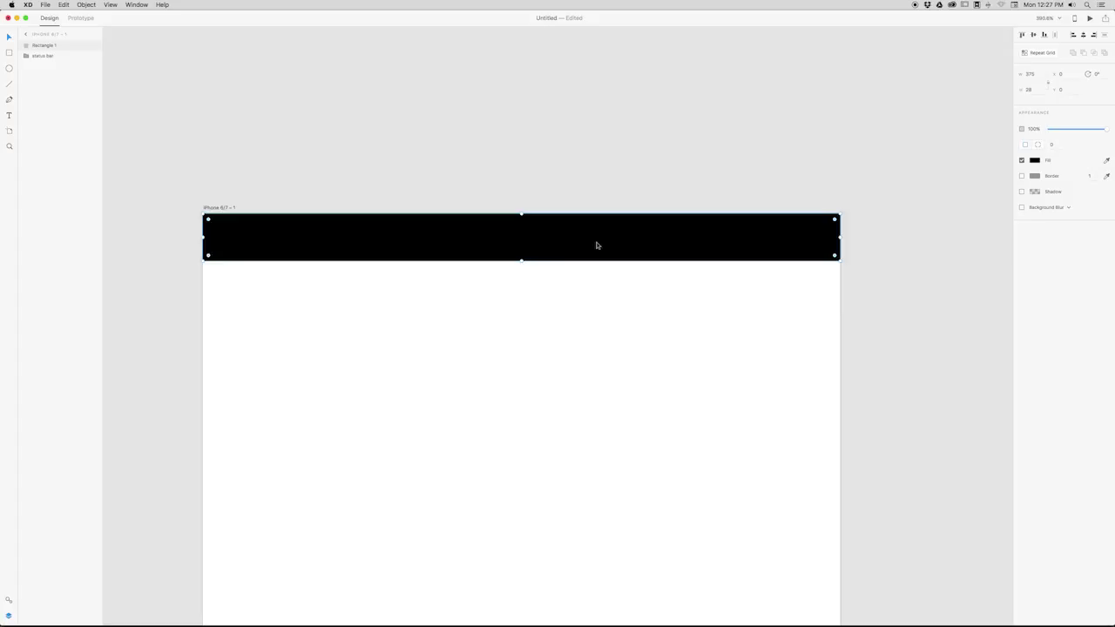
Send the black rectangle behind the status bar and reduce its height to 24.
key(super+bracketleft)
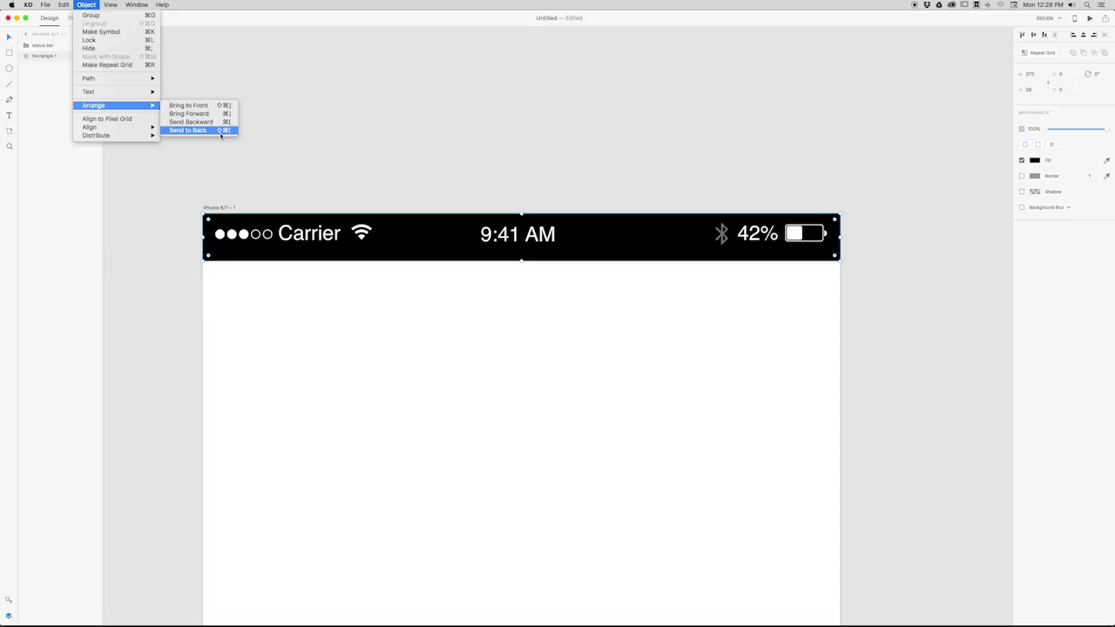
click(219, 131)
drag(522, 259, 521, 254)
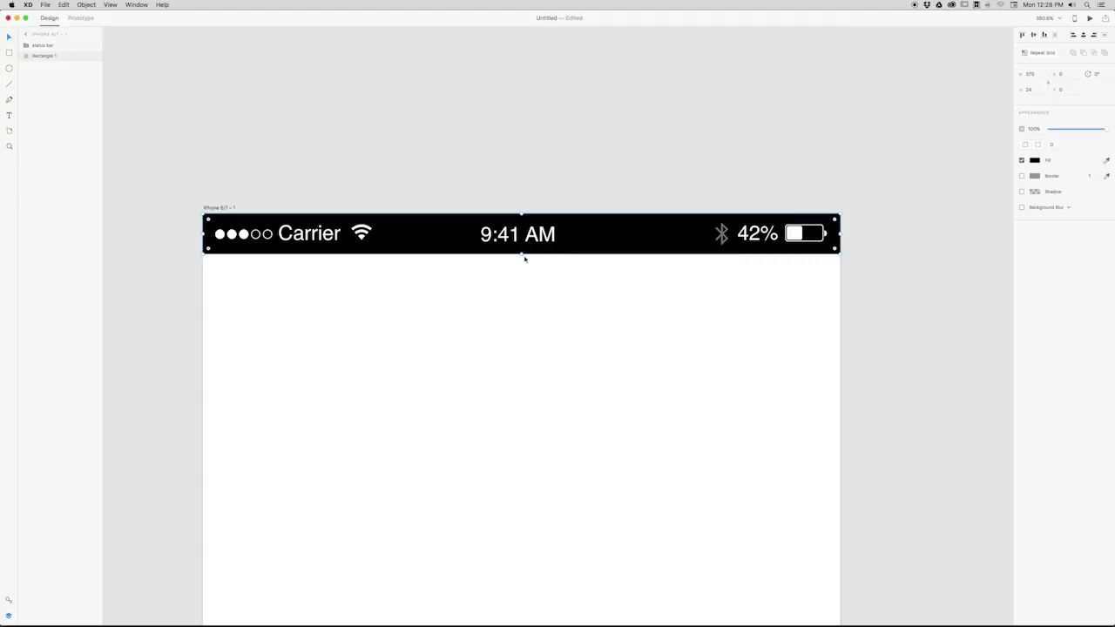
click(227, 241)
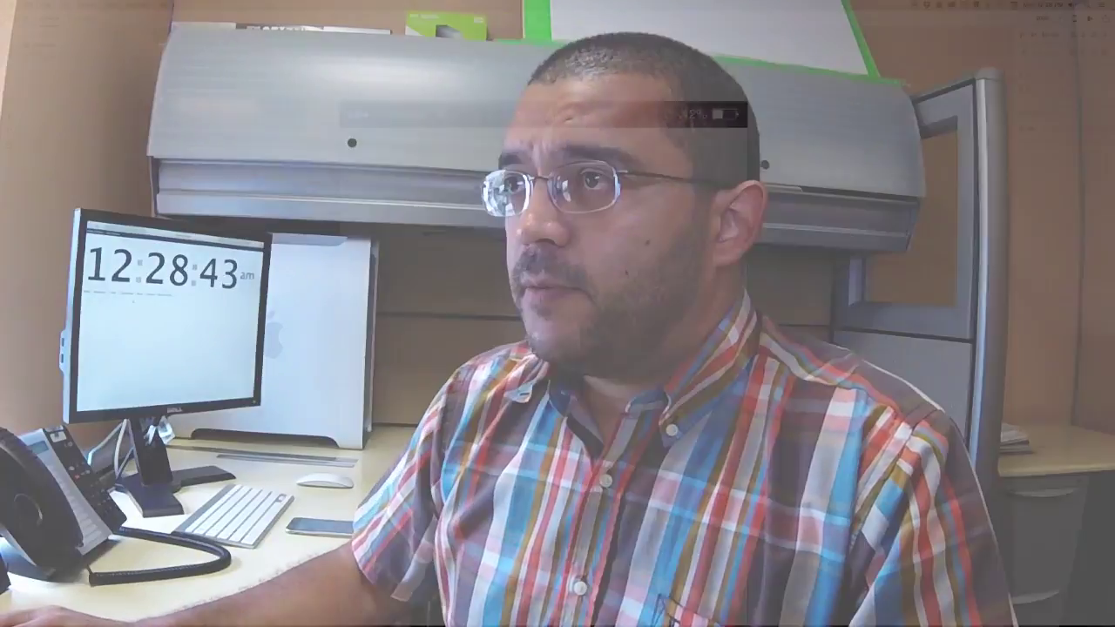
Move the status bar together with its black background off the artboard onto the pasteboard beside it.
mouse_move(626, 272)
mouse_down()
mouse_move(622, 247)
mouse_move(610, 272)
mouse_up()
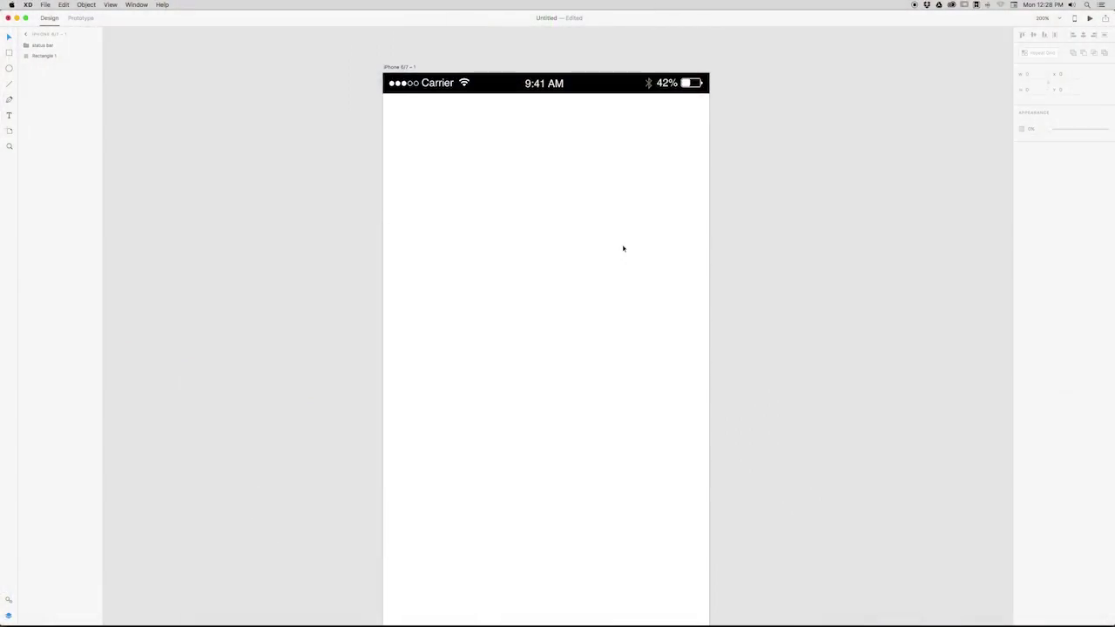
key(super+minus)
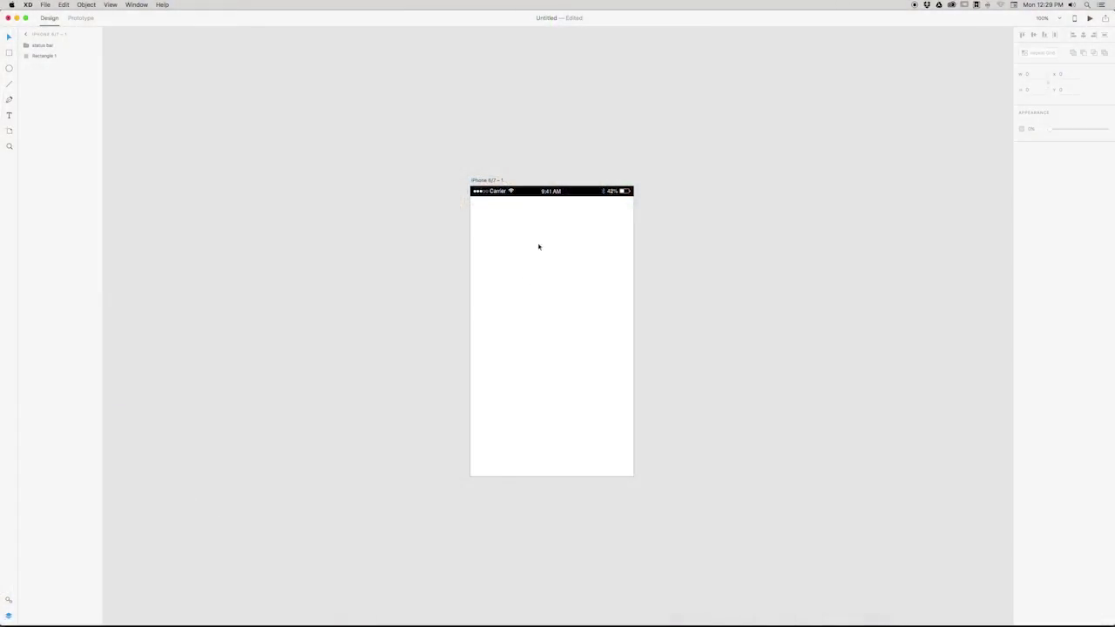
click(523, 192)
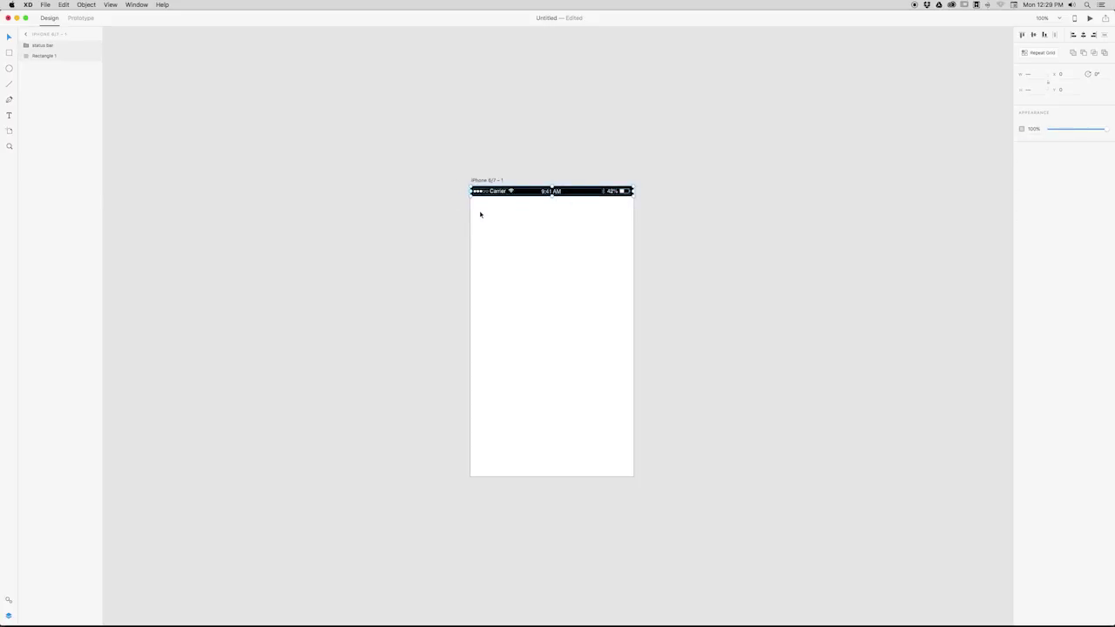
drag(483, 194, 677, 193)
click(683, 234)
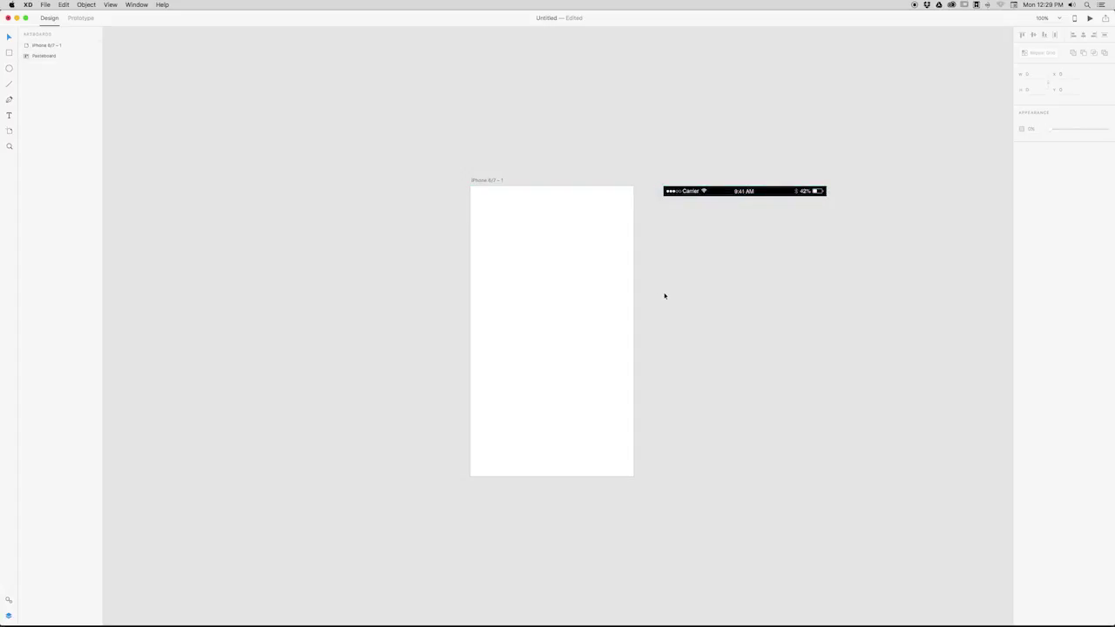
Import JRV.png from the Logo JRV folder in Google Drive onto the iPhone 6/7 artboard.
click(554, 314)
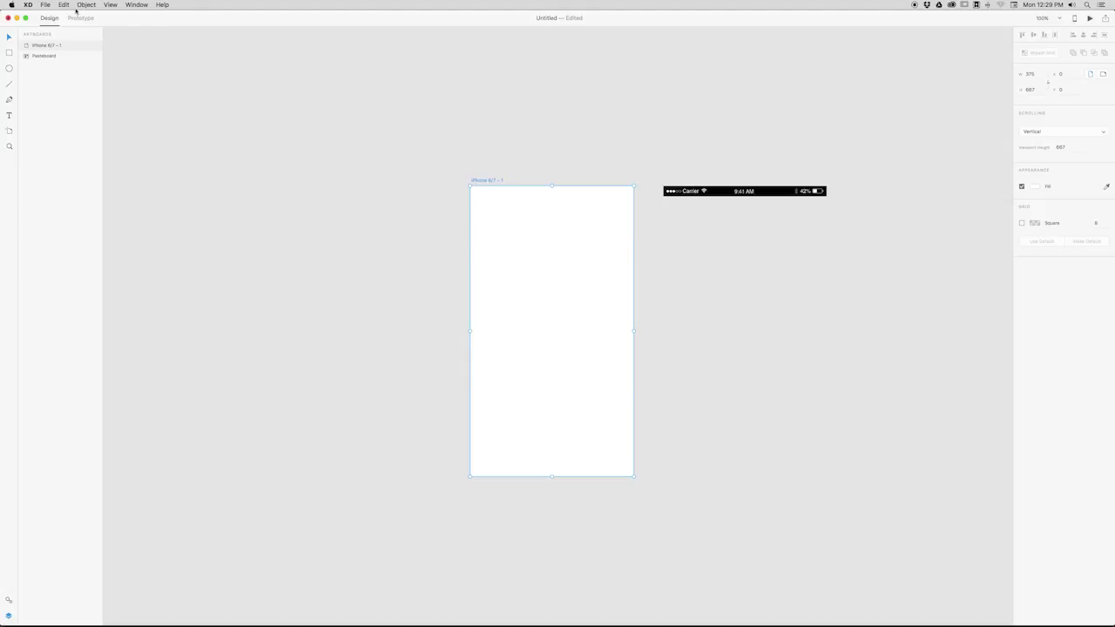
click(47, 5)
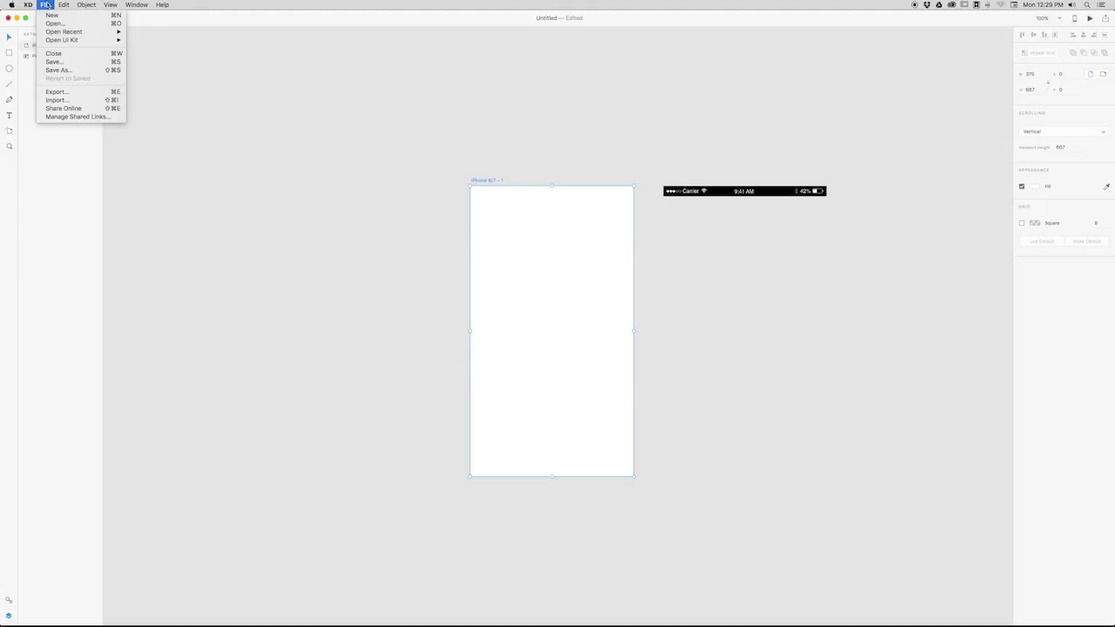
click(58, 103)
click(338, 60)
click(338, 72)
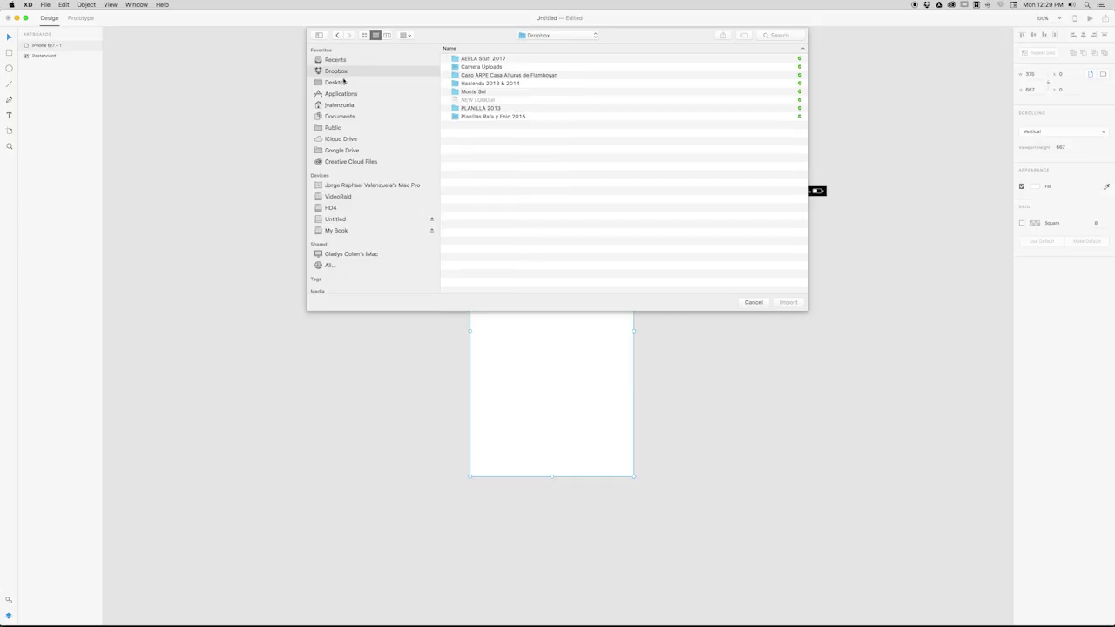
click(344, 149)
scroll(500, 220, down, 5)
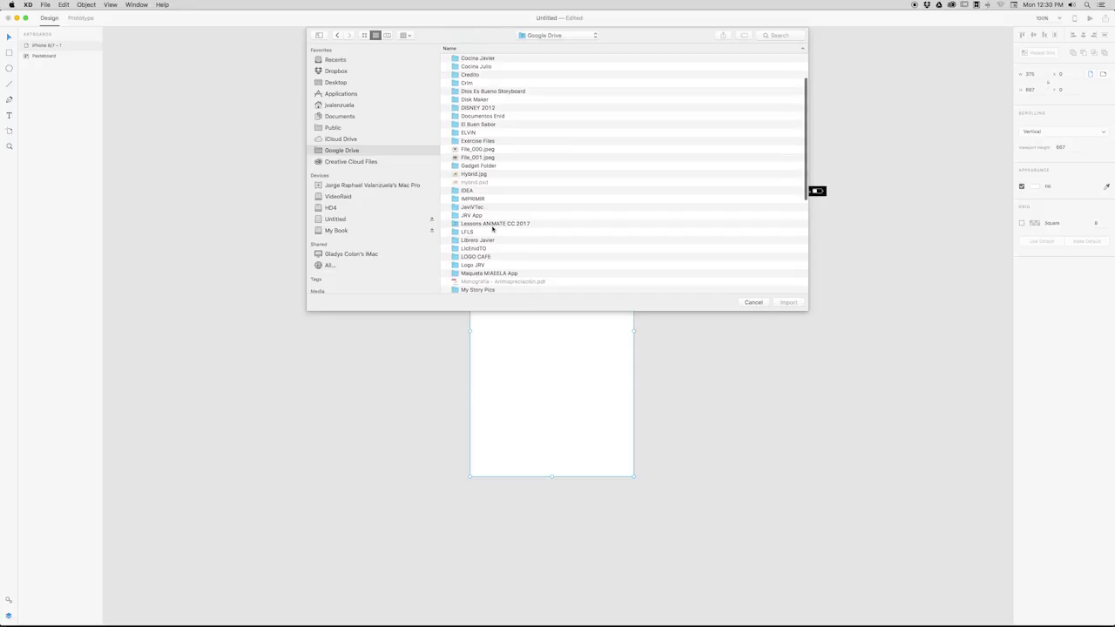
scroll(482, 242, down, 3)
double_click(470, 246)
click(470, 75)
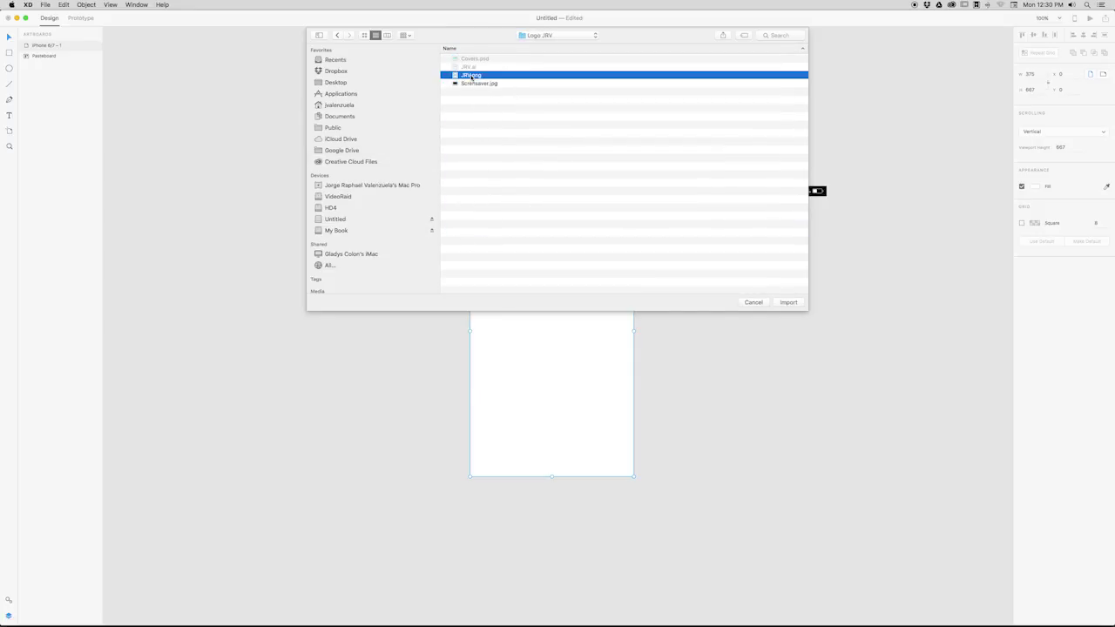
click(787, 303)
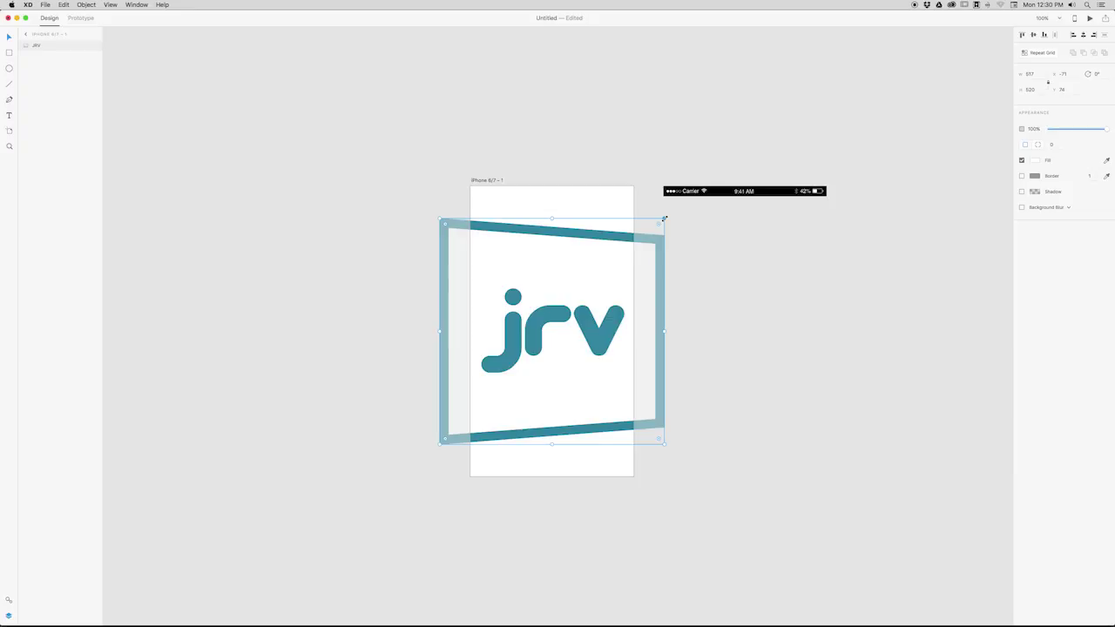
Scale the imported jrv logo down proportionally to a small mark centered on the artboard.
drag(664, 219, 572, 314)
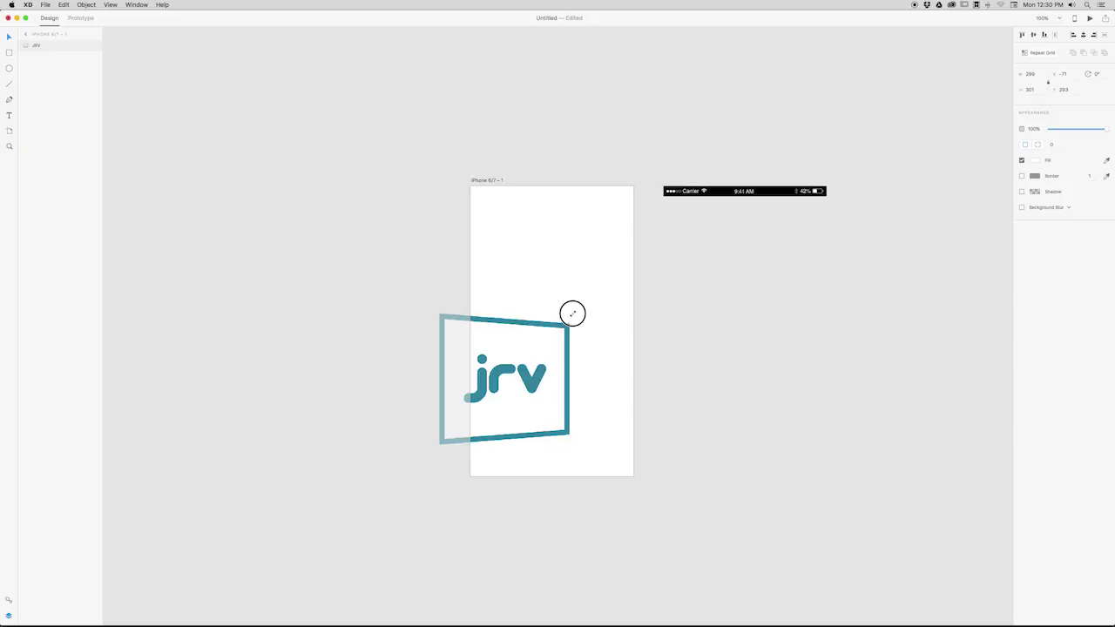
drag(572, 314, 597, 303)
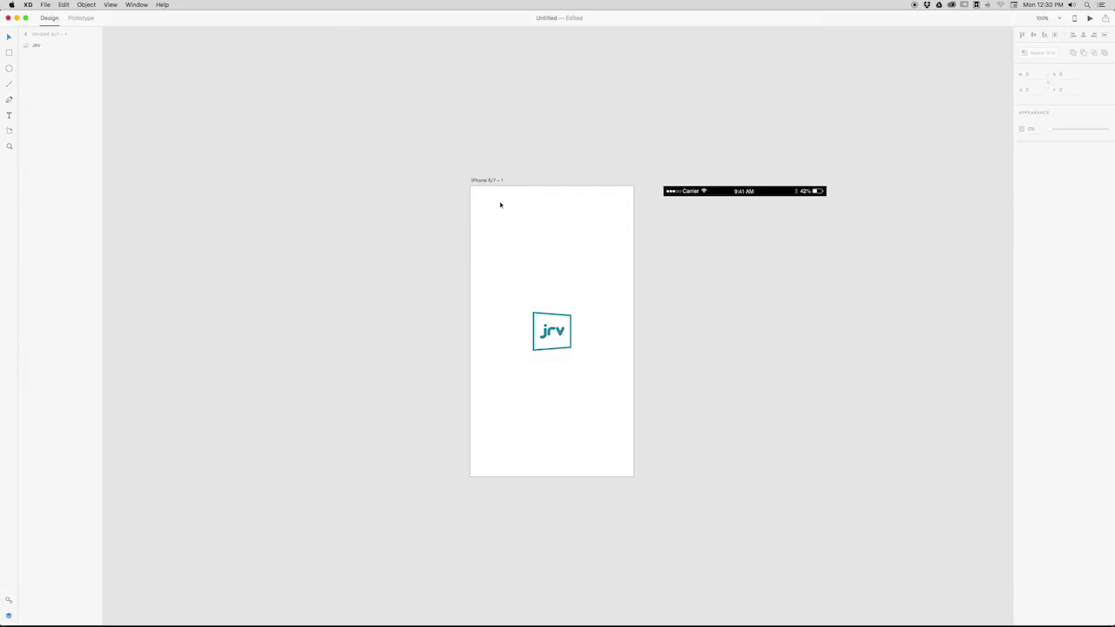
Rename the iPhone 6/7 artboard as Splash.
key(z)
drag(448, 162, 645, 228)
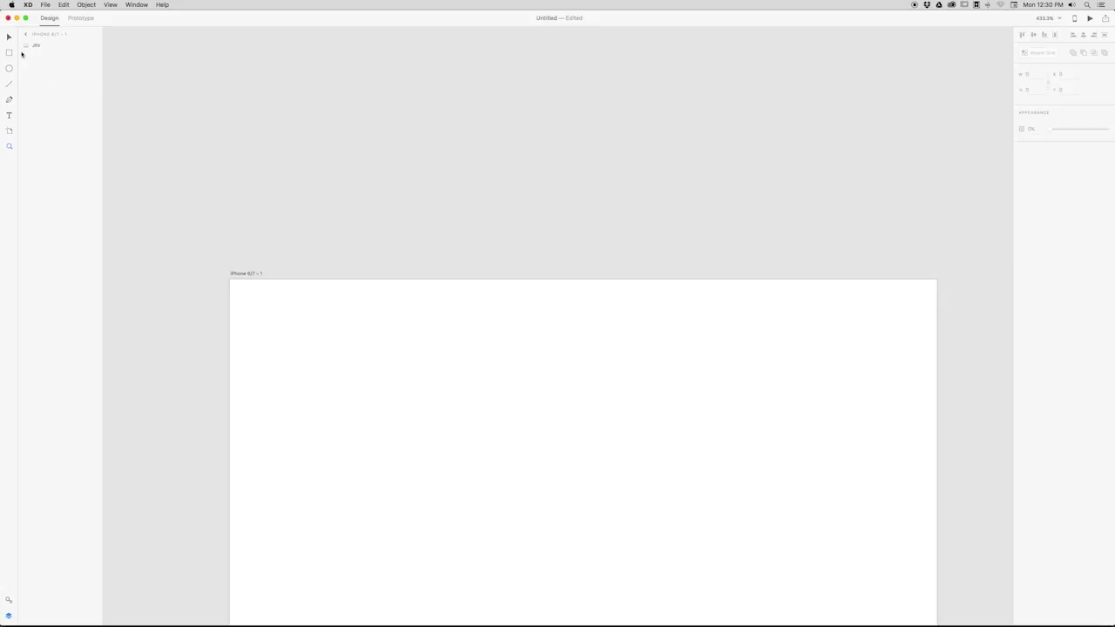
key(v)
click(245, 275)
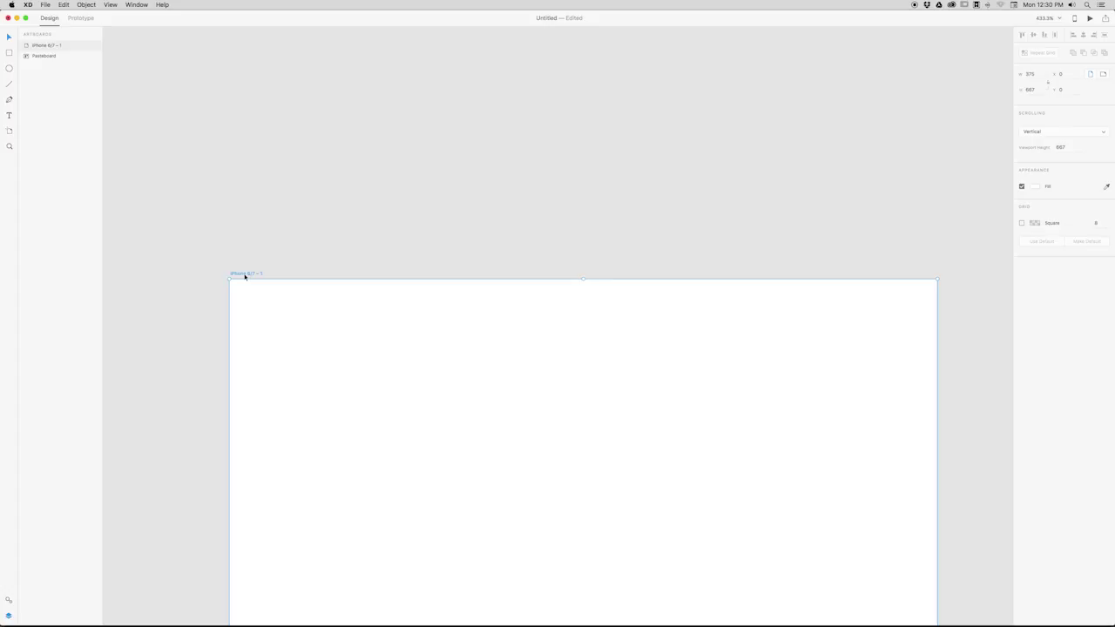
double_click(245, 275)
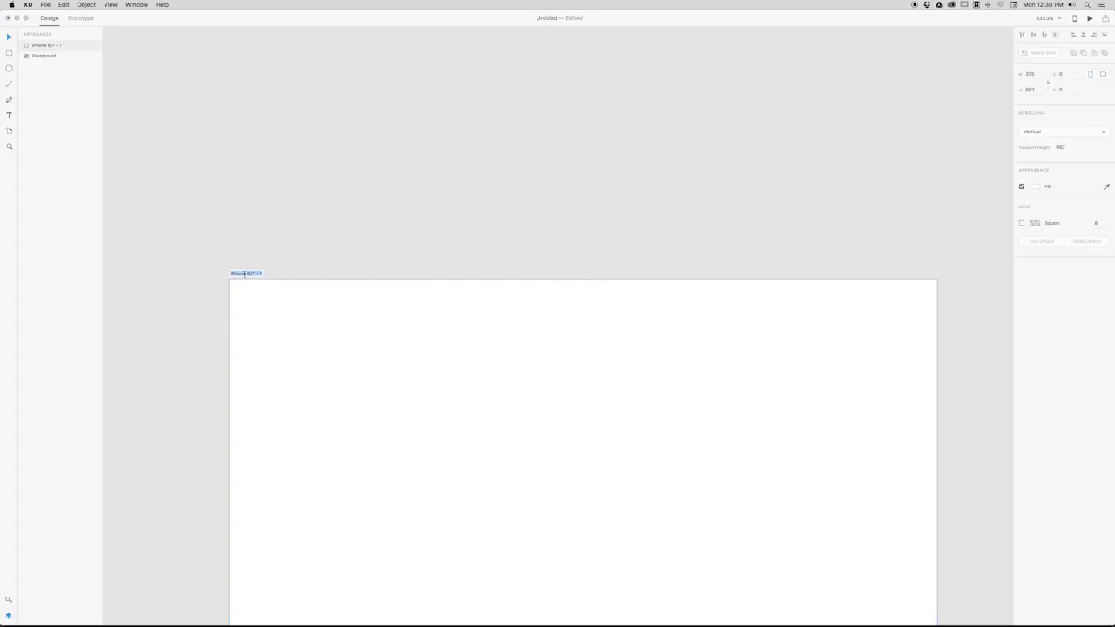
text(Splash)
key(Return)
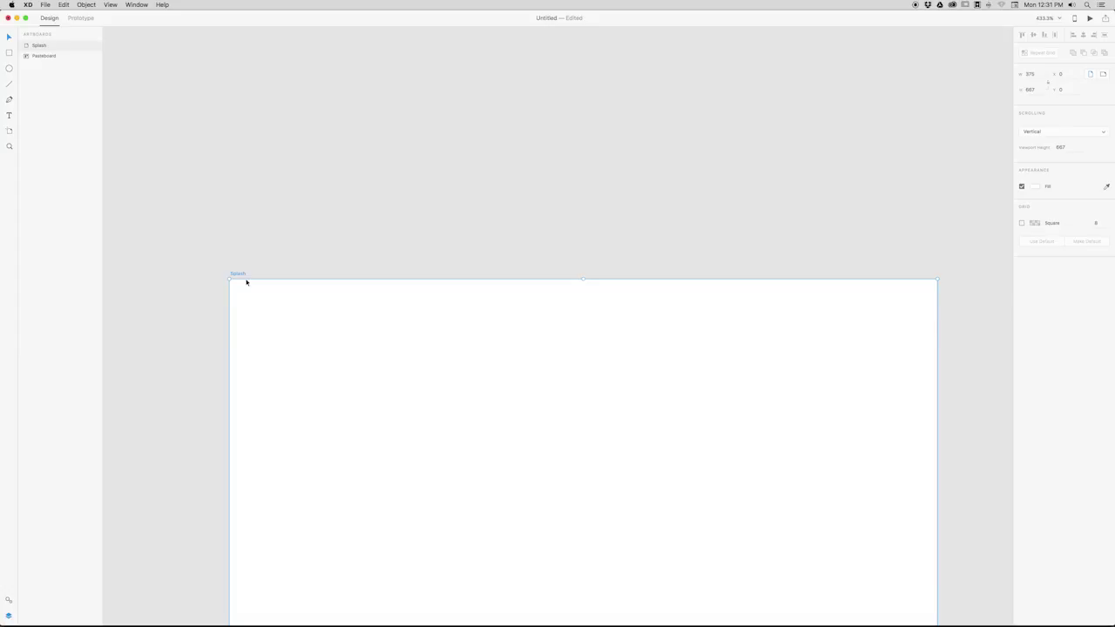
click(264, 222)
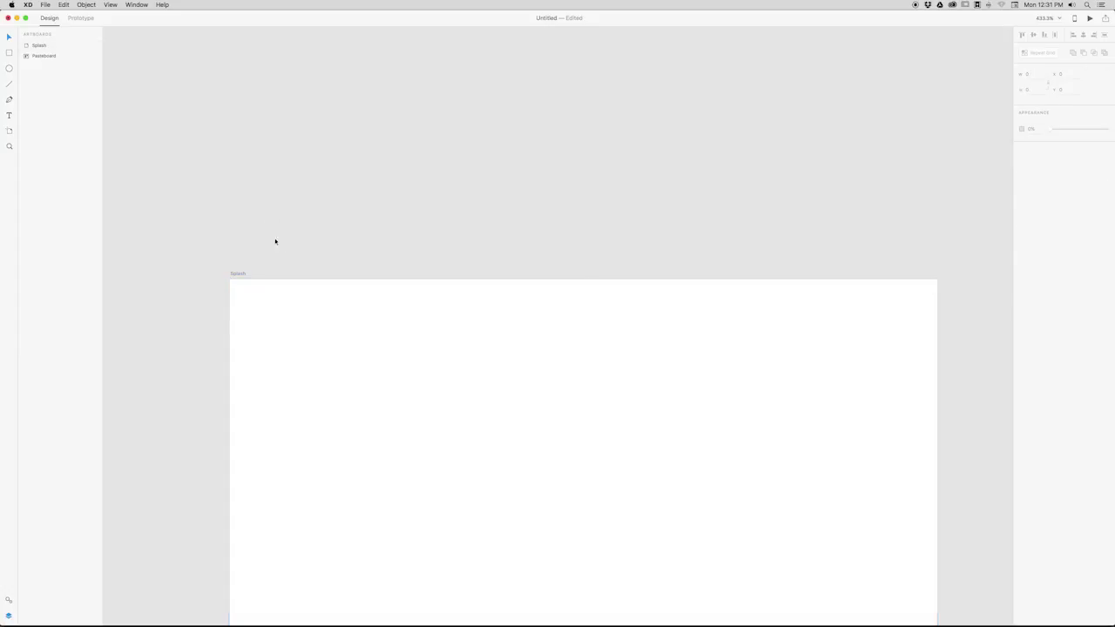
scroll(293, 180, down, 2)
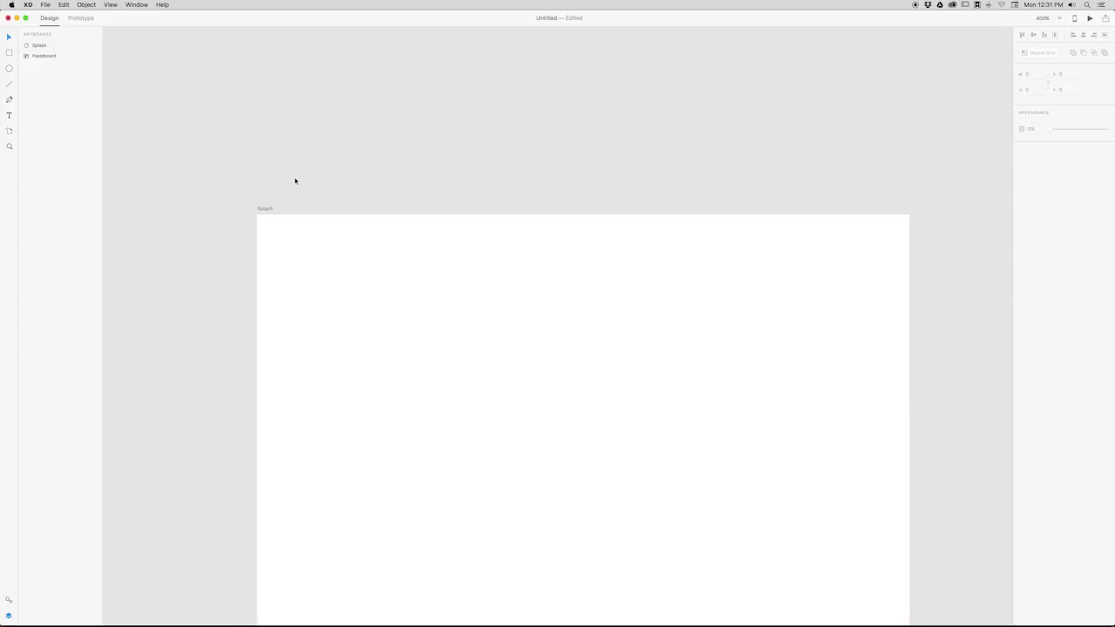
Duplicate the Splash artboard and place the copy beside the original, aligned along the same top edge.
key(super+0)
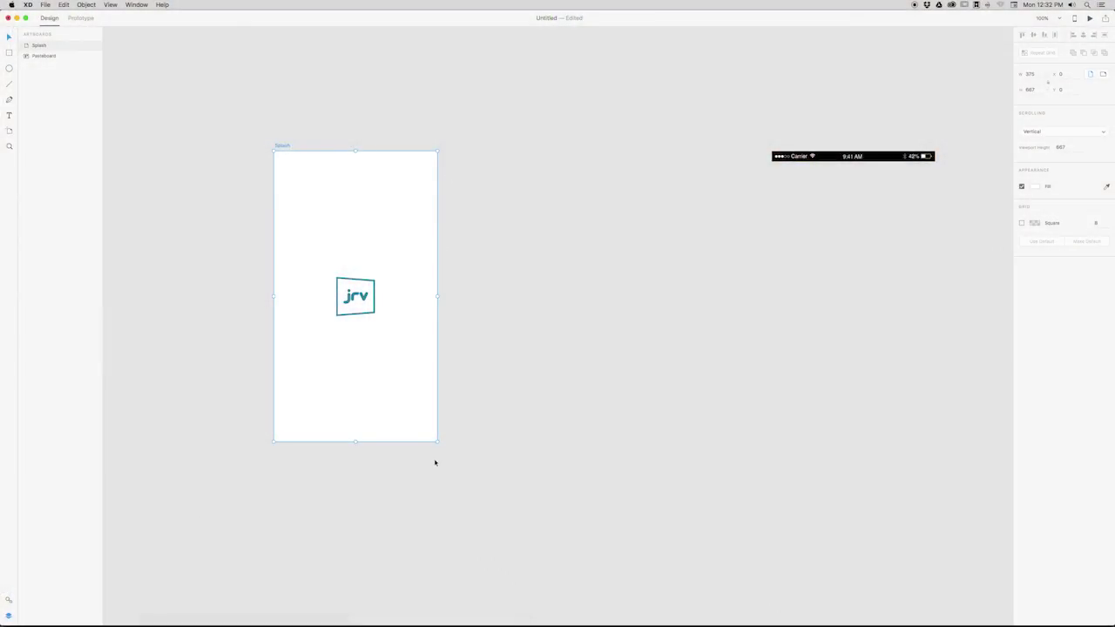
click(281, 145)
drag(281, 146, 489, 145)
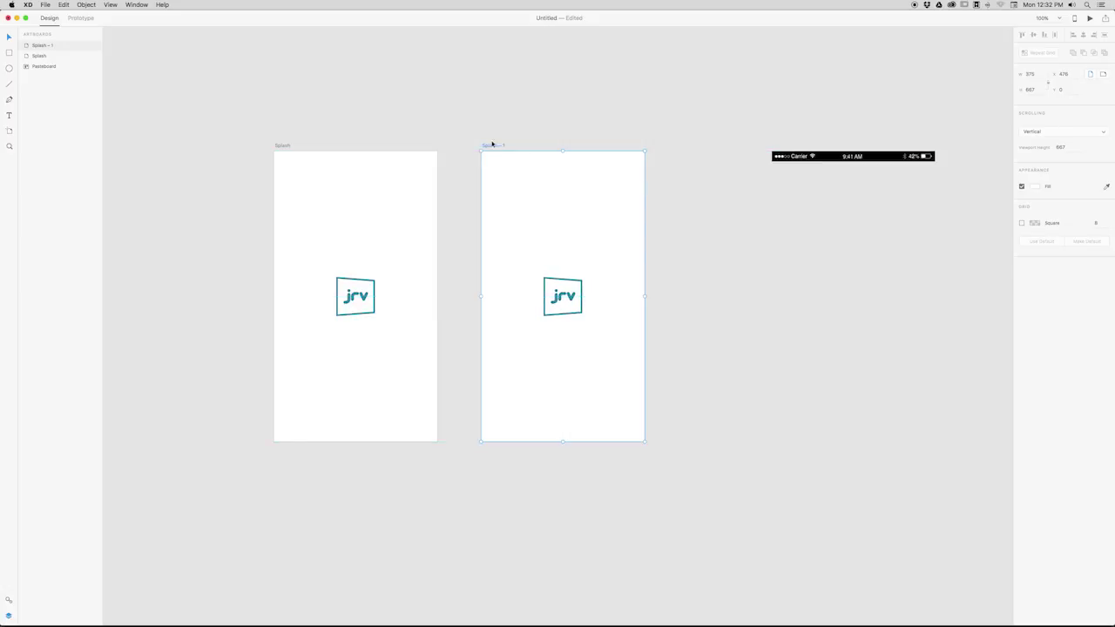
click(499, 138)
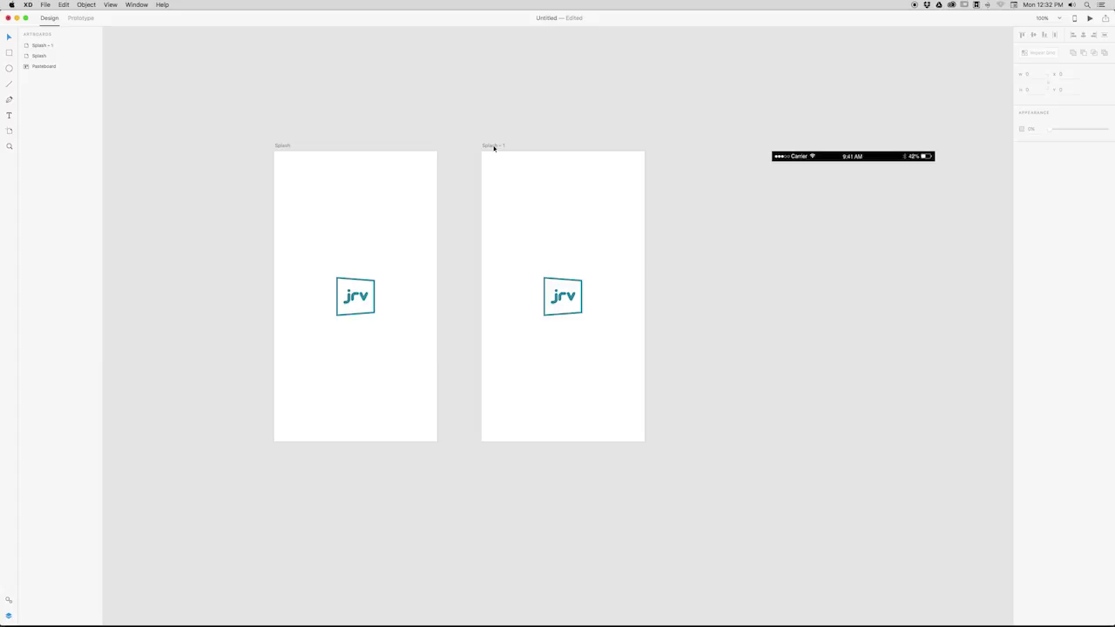
Rename the duplicated artboard as Home and delete the jrv logo from it.
double_click(495, 146)
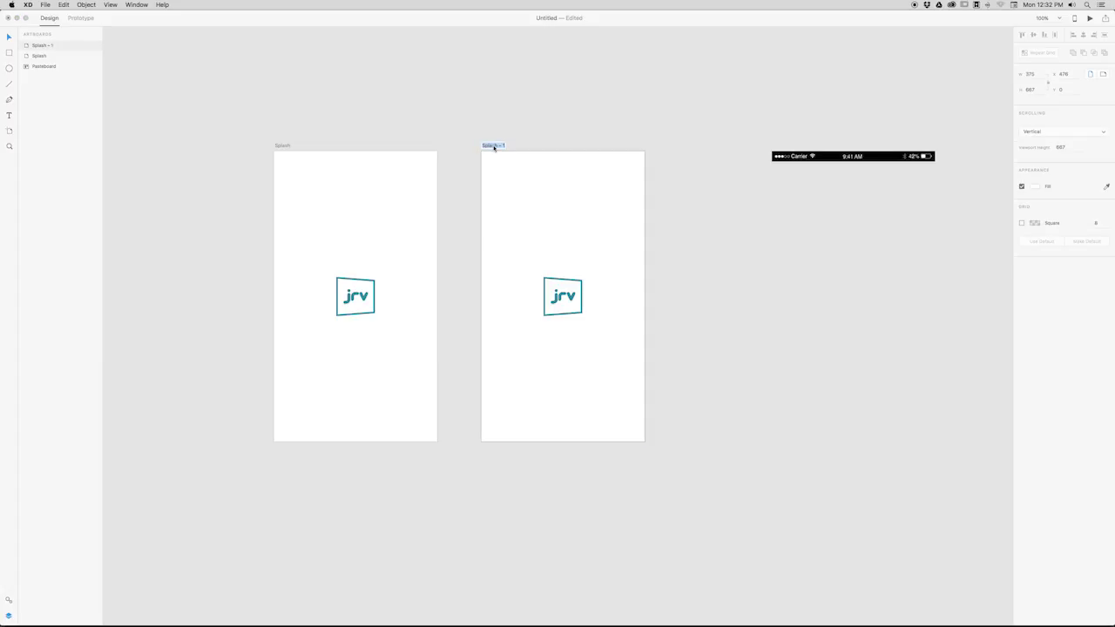
text(D)
key(Return)
click(729, 270)
click(561, 317)
key(Delete)
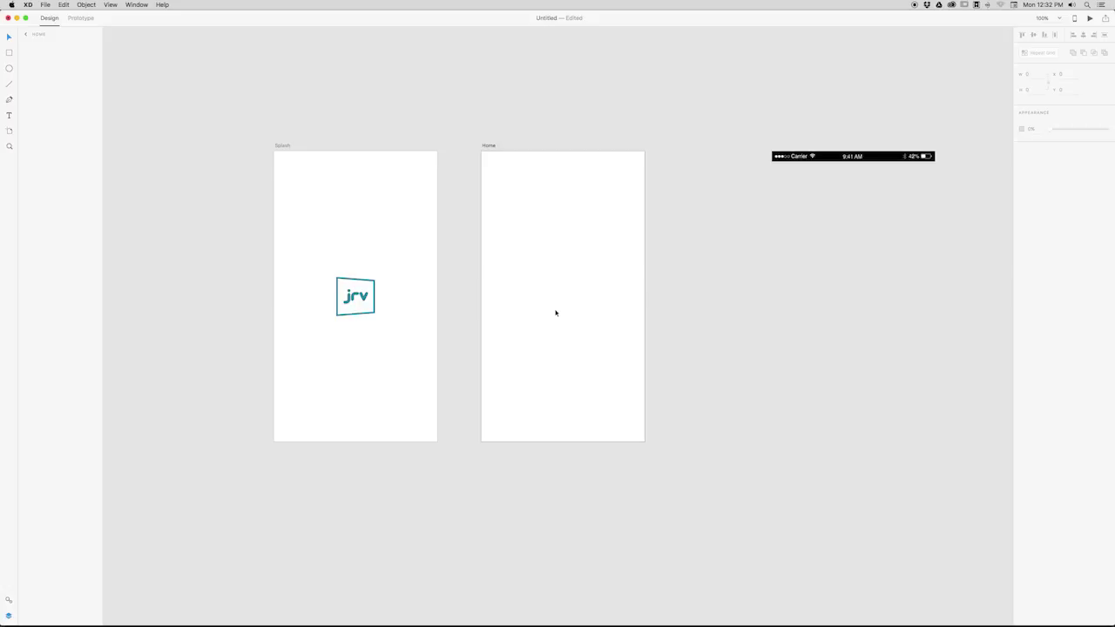
Move the status bar and its black background from the pasteboard to the top edge of the Home artboard.
scroll(663, 175, right, 5)
scroll(662, 175, down, 2)
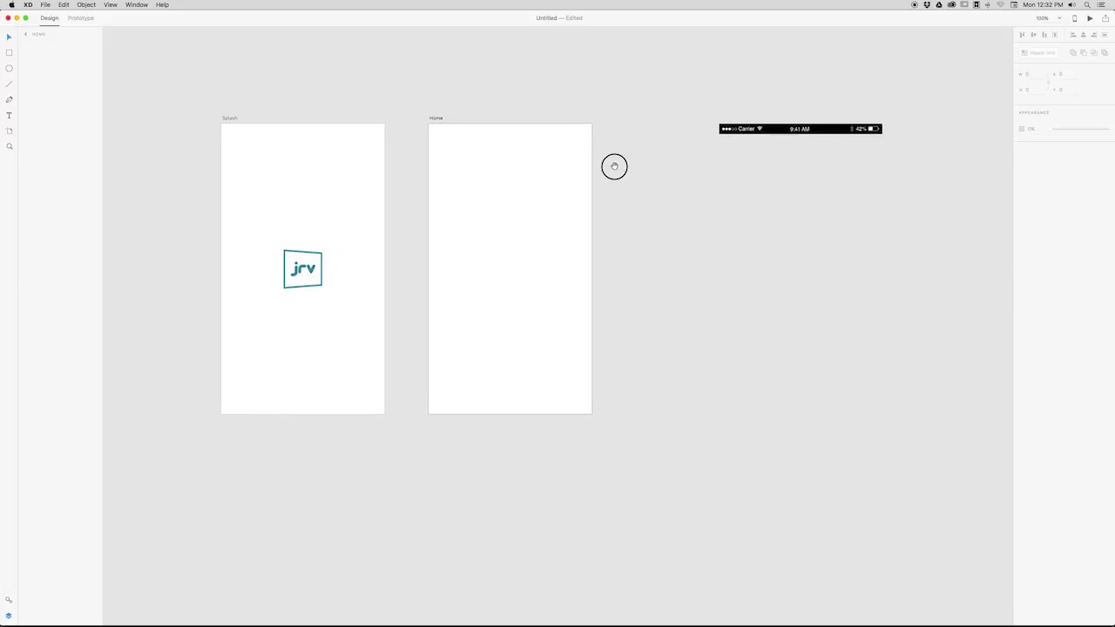
drag(709, 115, 914, 159)
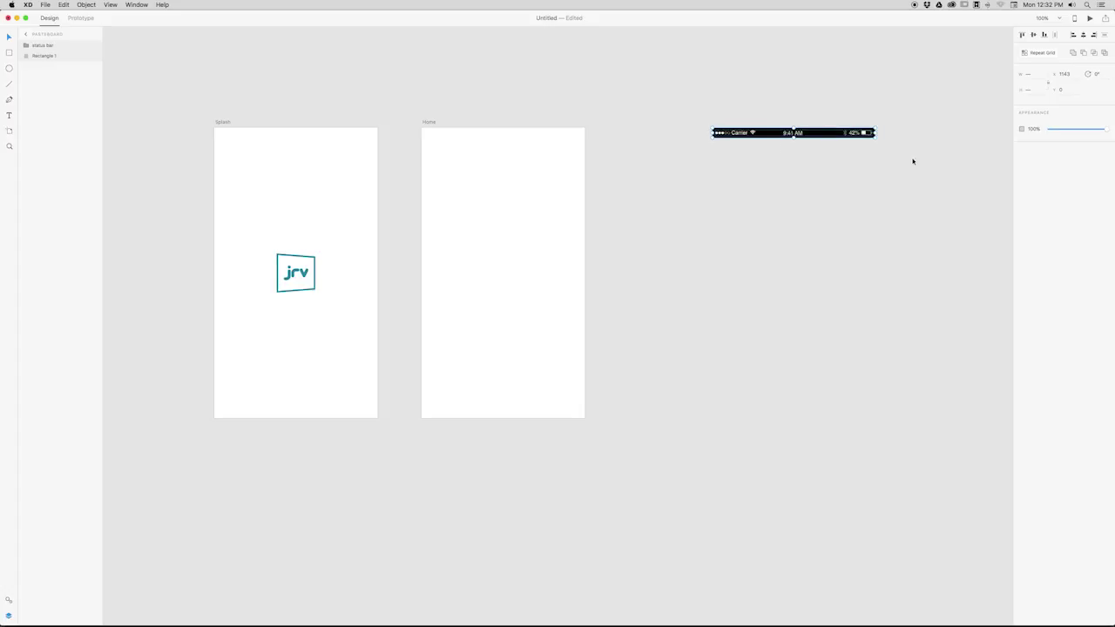
drag(732, 137, 440, 127)
click(640, 176)
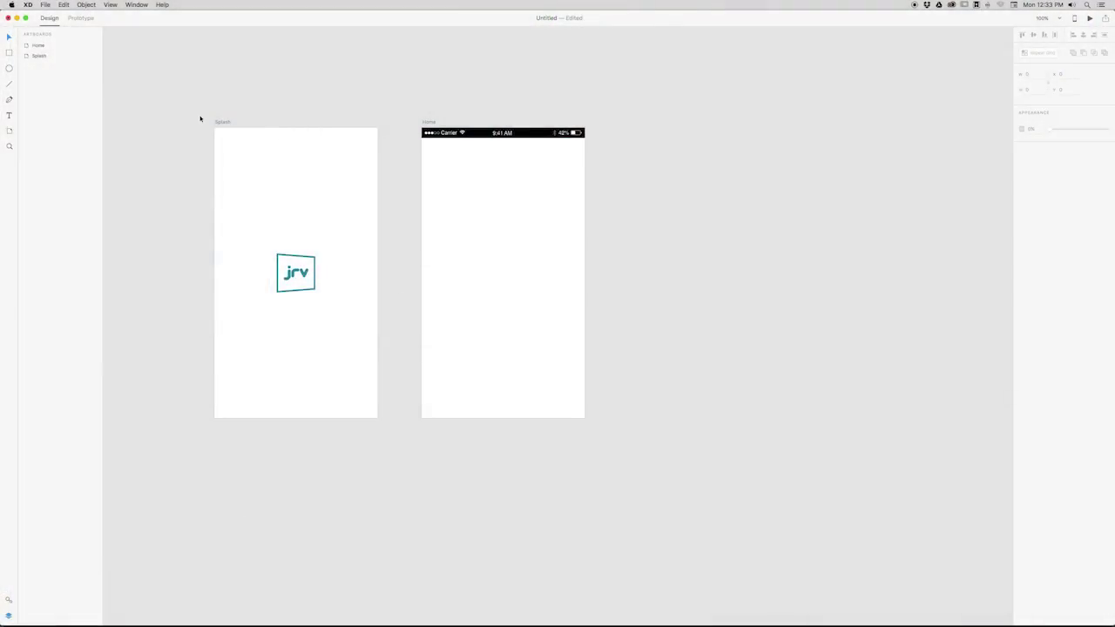
Draw a full-width rectangle along the bottom edge of the Home artboard and set its height to 60.
click(10, 53)
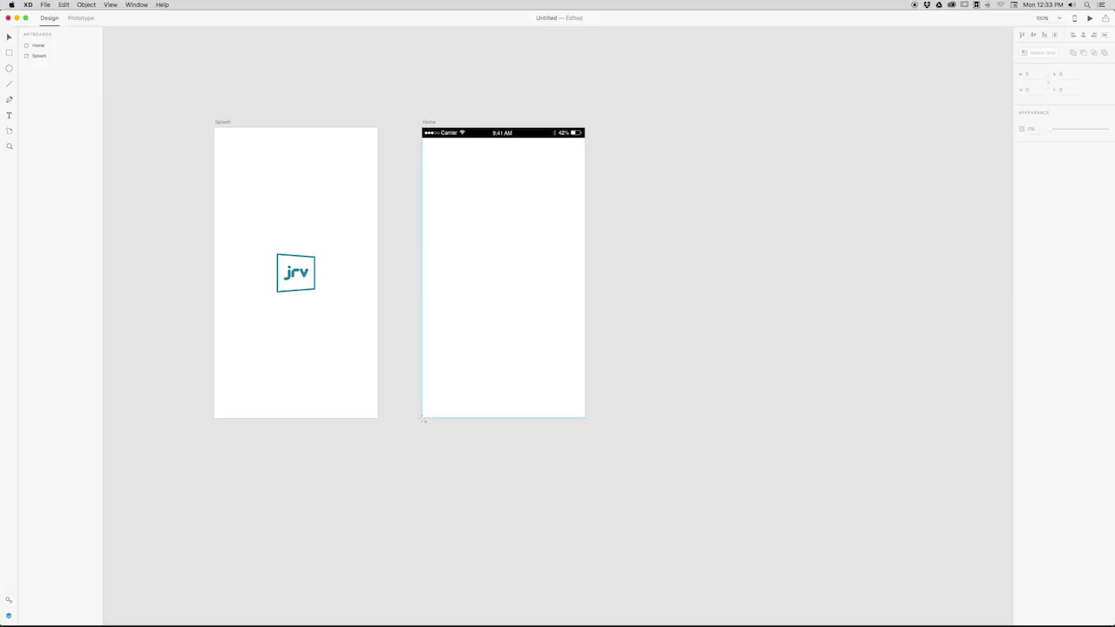
drag(424, 420, 584, 391)
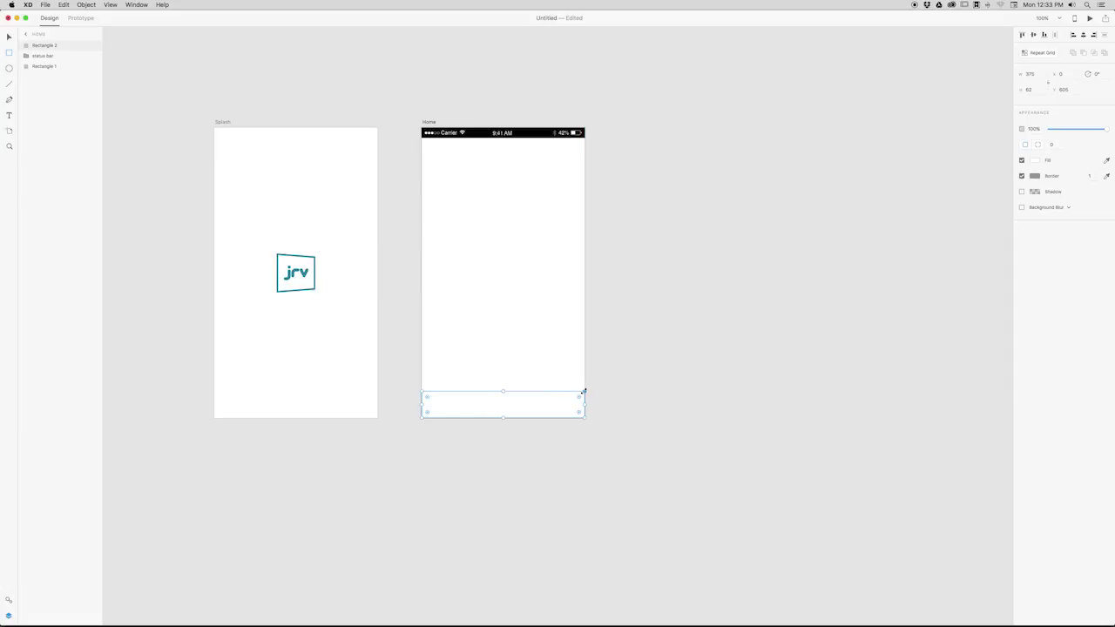
click(1029, 89)
click(627, 391)
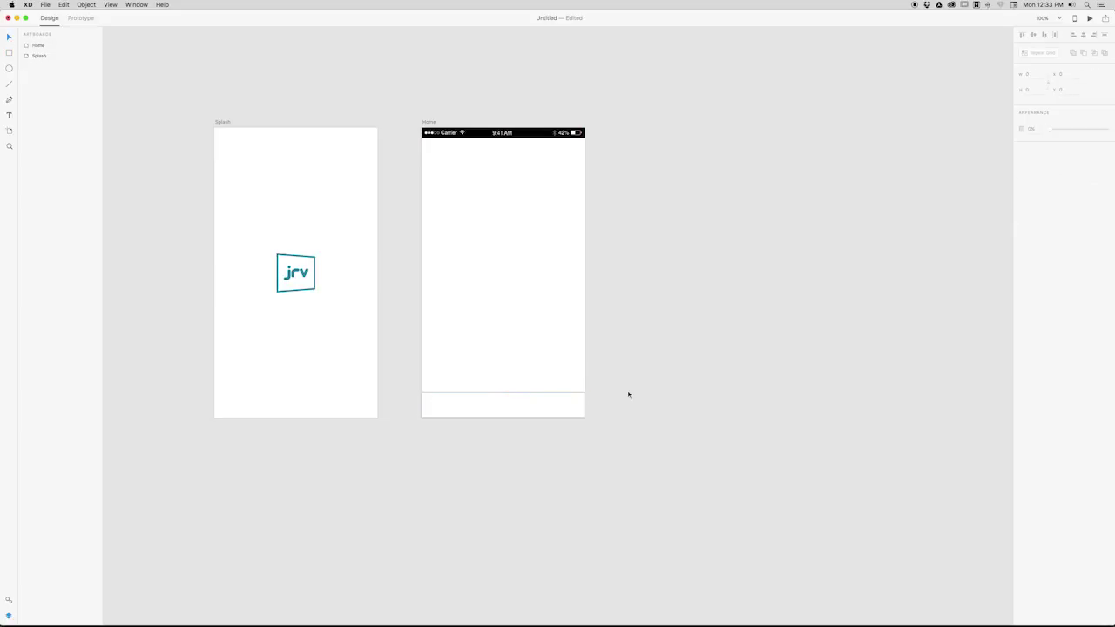
Remove the border of Home's bottom rectangle and change its fill to light grey.
click(584, 393)
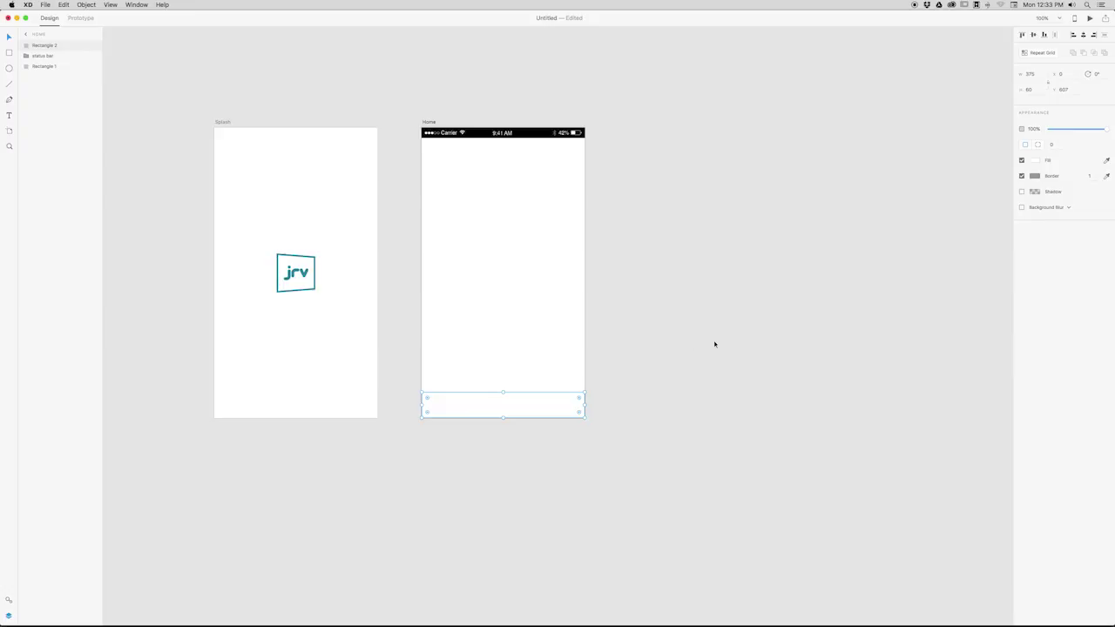
click(1023, 176)
click(1036, 162)
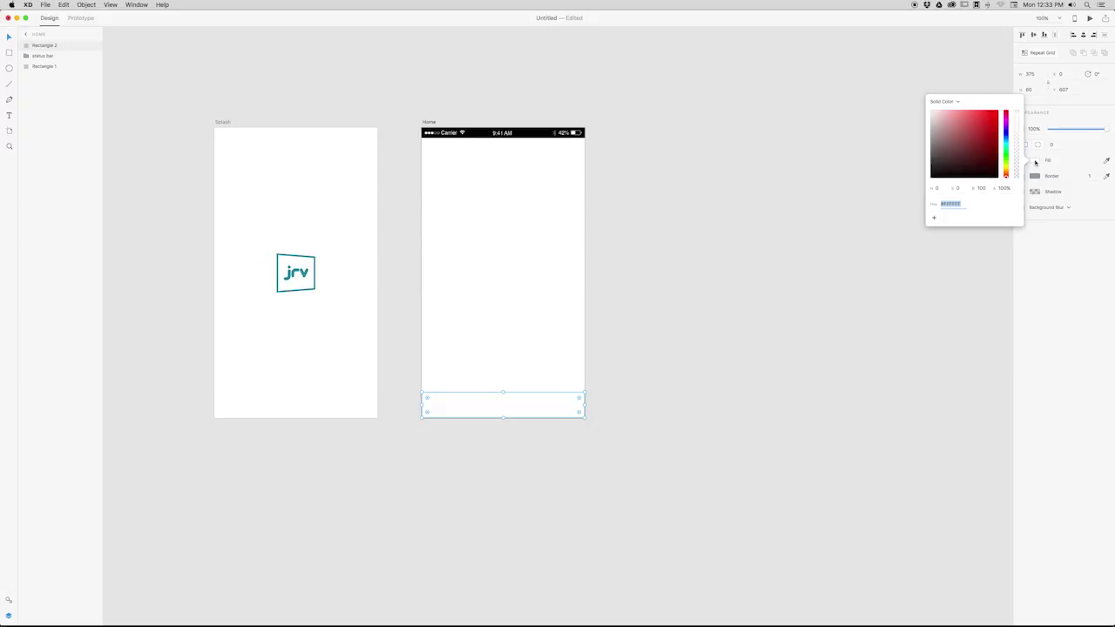
drag(949, 142, 922, 116)
click(922, 116)
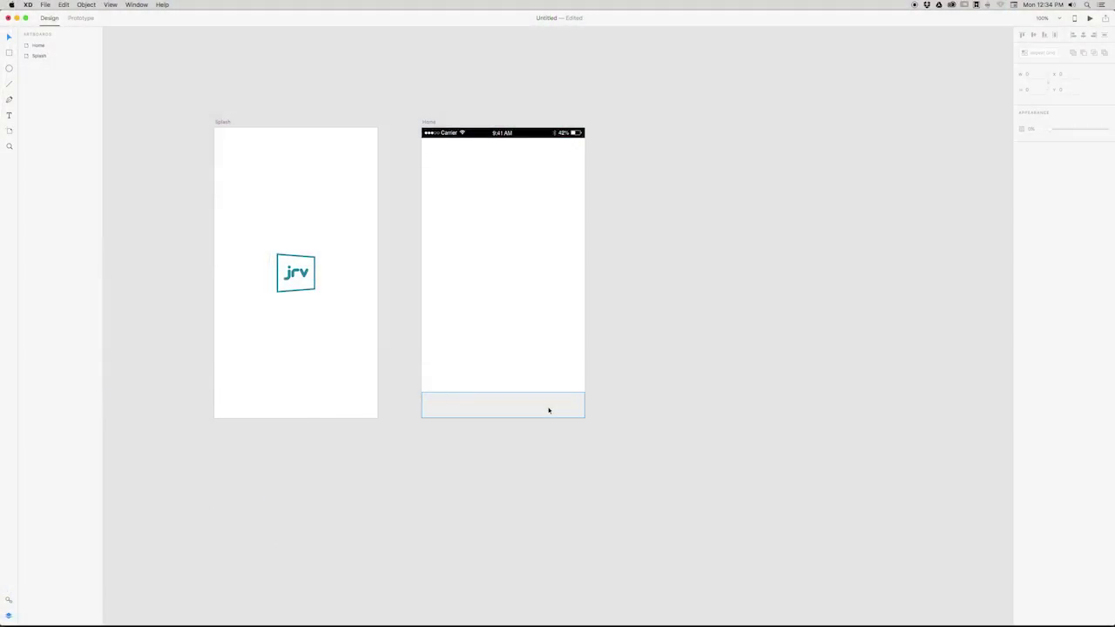
Fill Home's bottom rectangle with the teal sampled from the jrv logo on the Splash artboard.
click(549, 410)
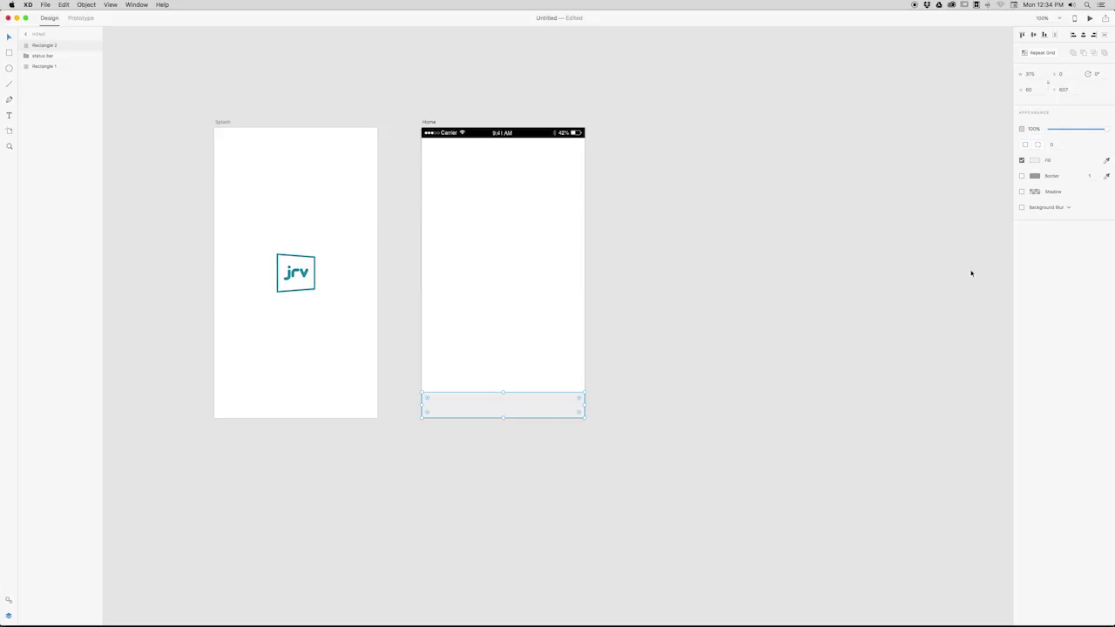
click(1107, 161)
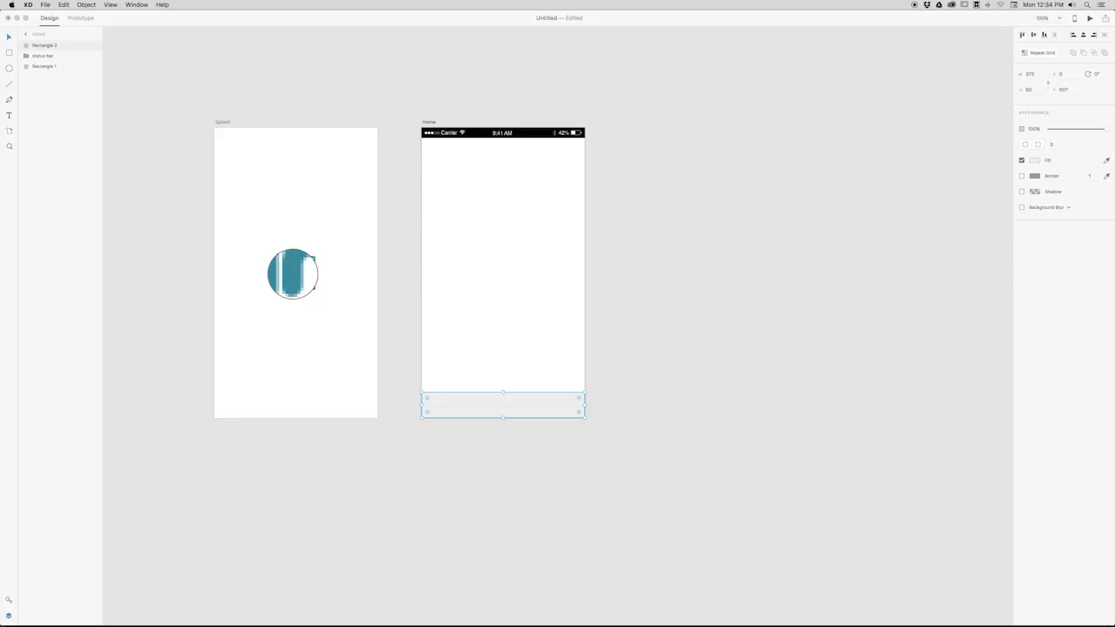
click(293, 273)
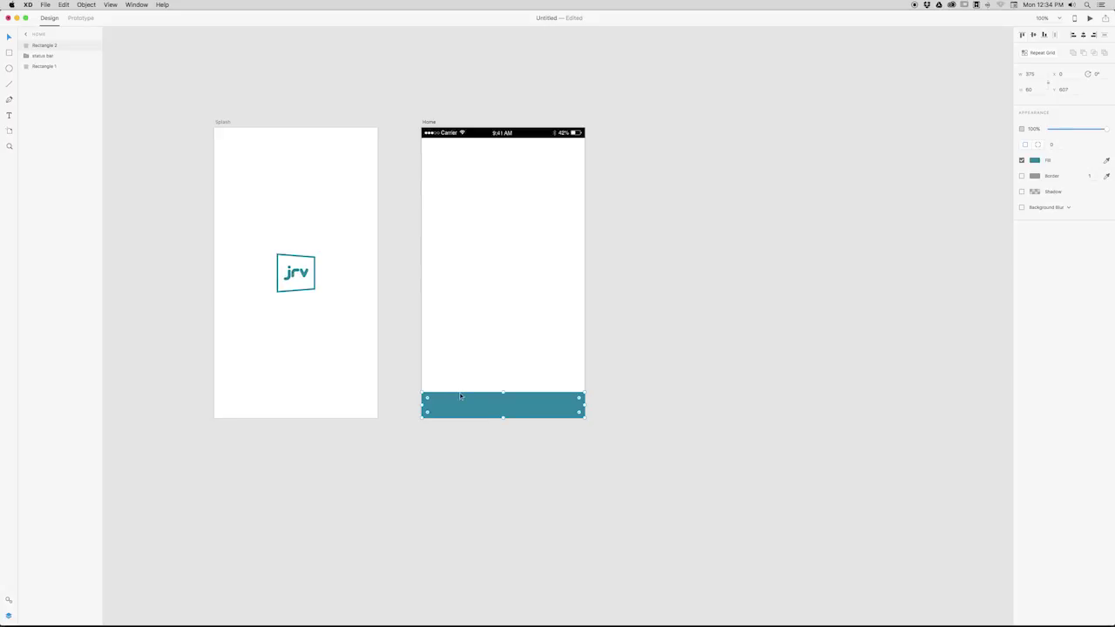
click(565, 433)
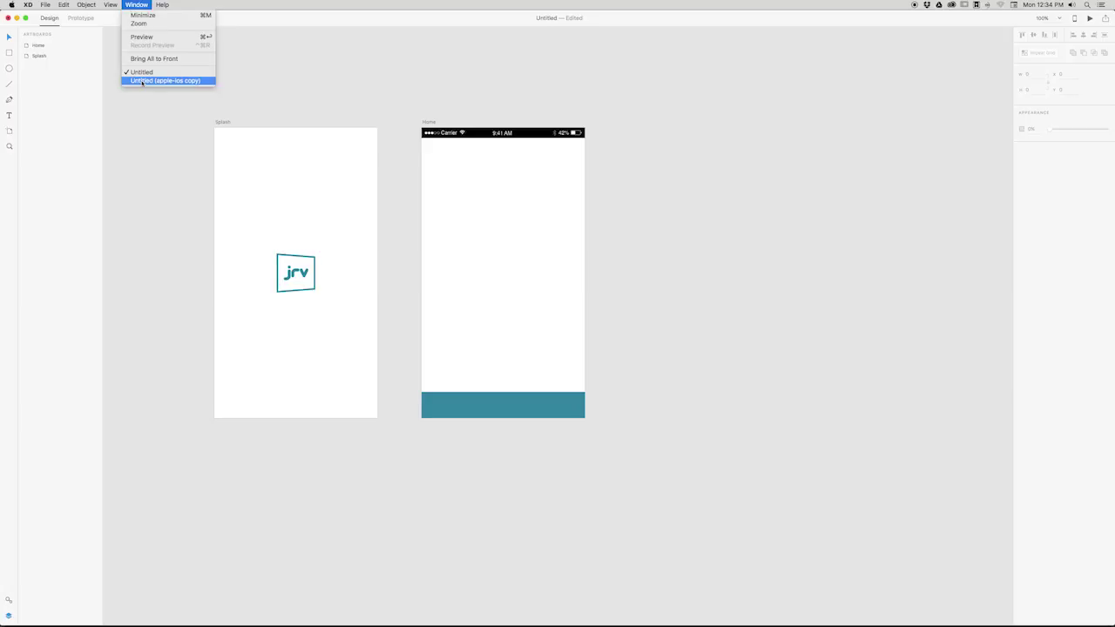
Copy the footer group from the News artboard in the apple-ios document and paste it onto the Home artboard of the mockup.
click(142, 81)
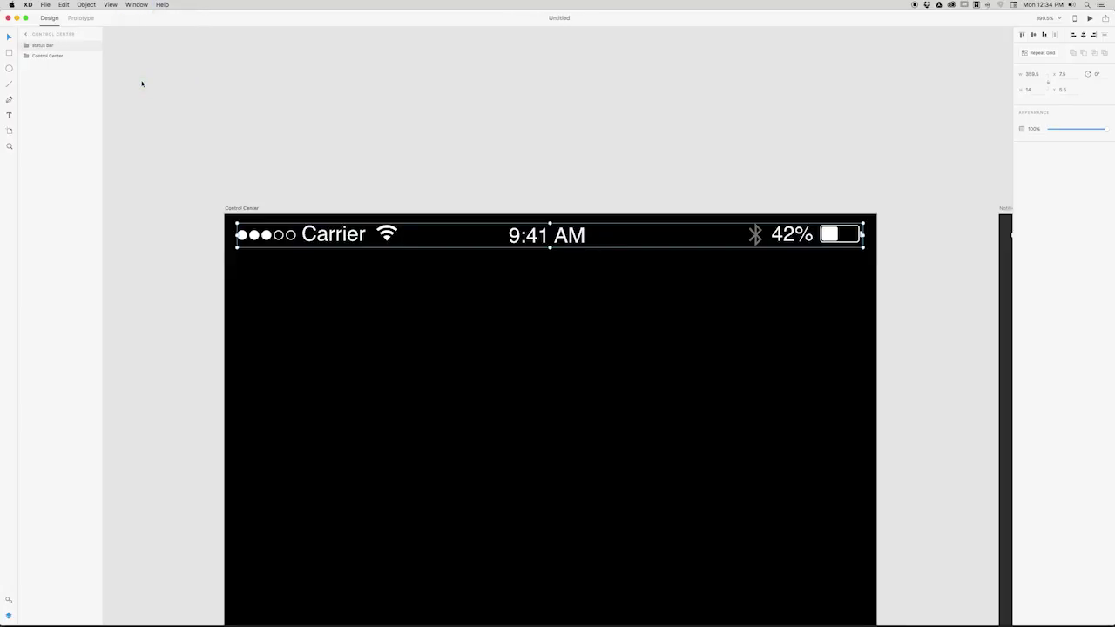
key(super+0)
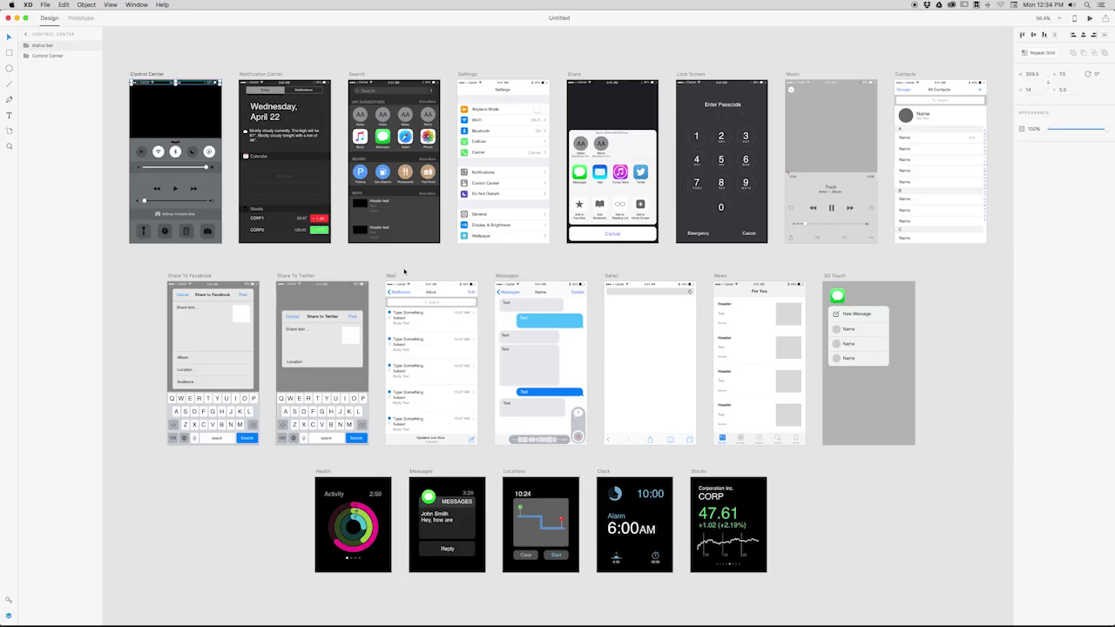
click(694, 256)
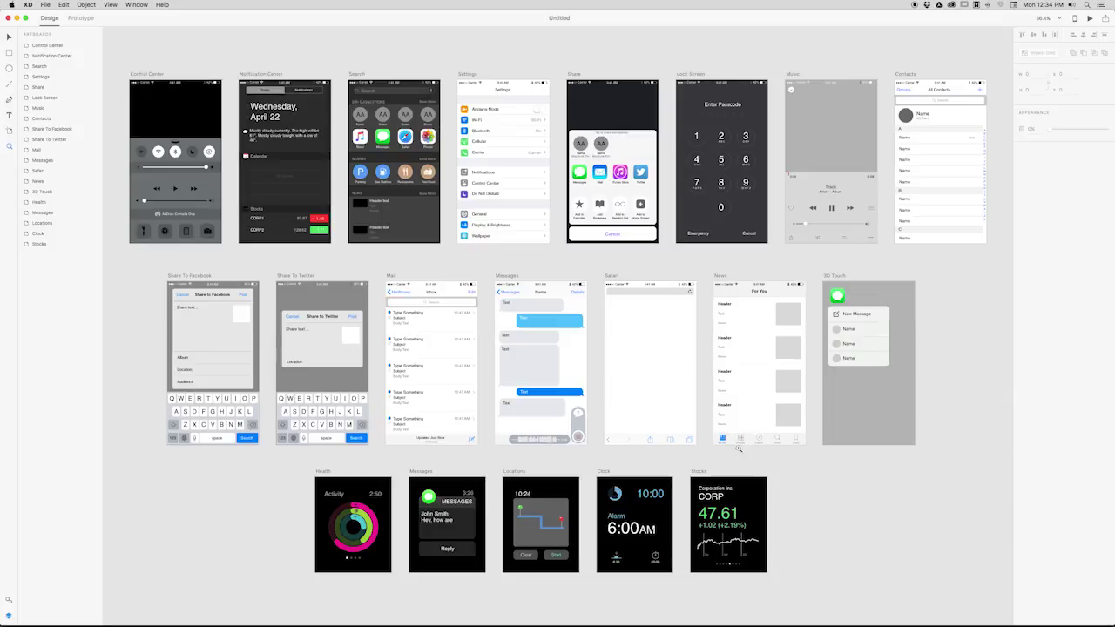
drag(708, 426, 826, 455)
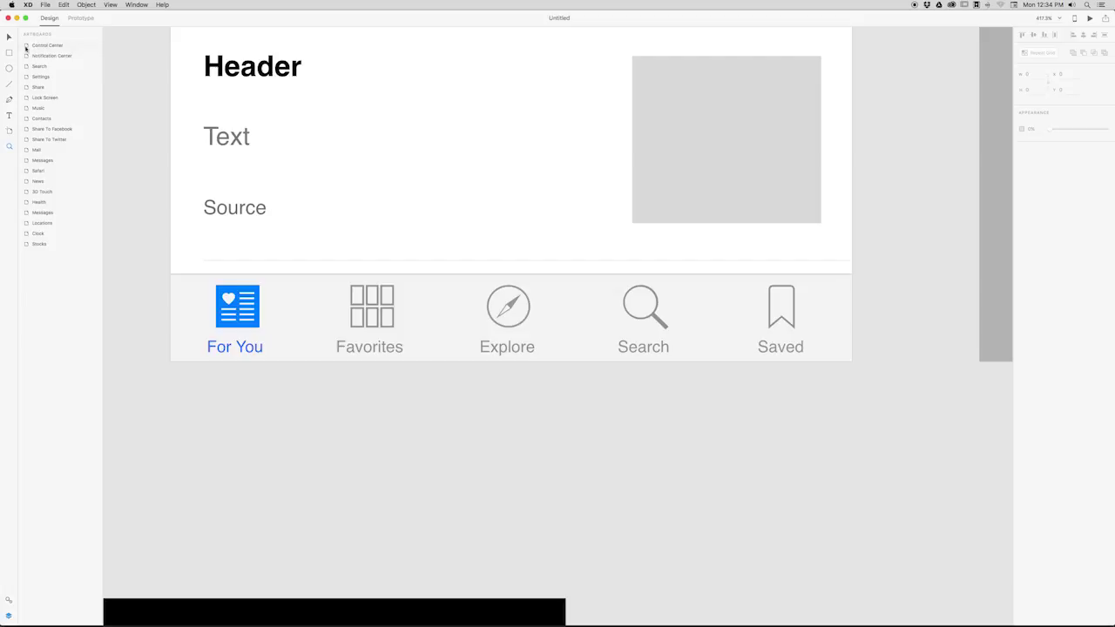
click(261, 322)
mouse_move(298, 331)
mouse_down()
mouse_move(326, 357)
mouse_move(310, 345)
mouse_up()
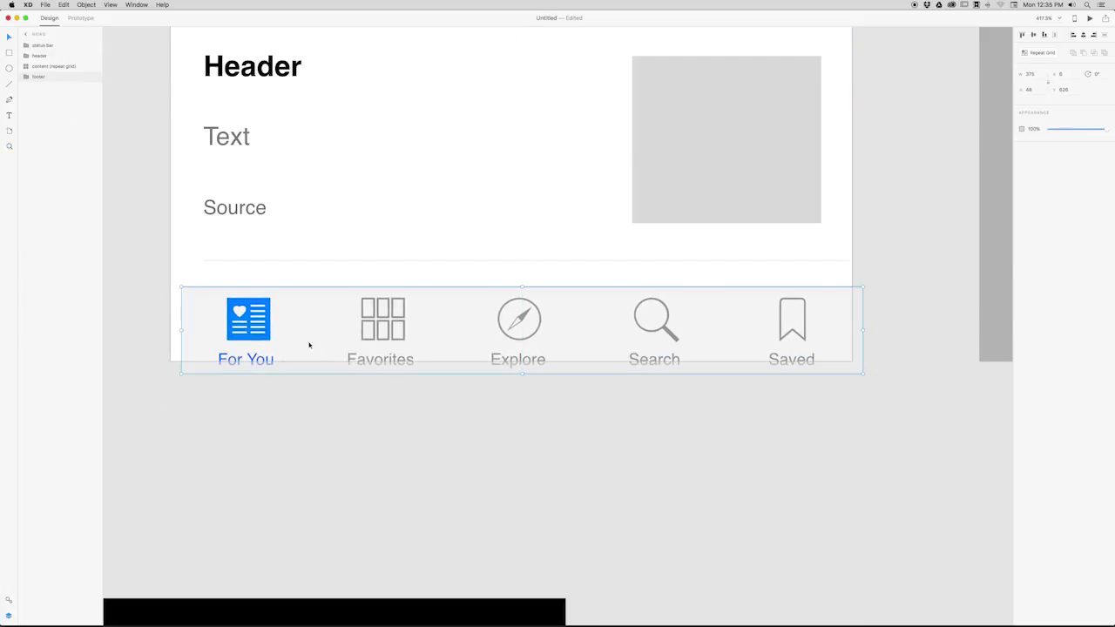
key(super+z)
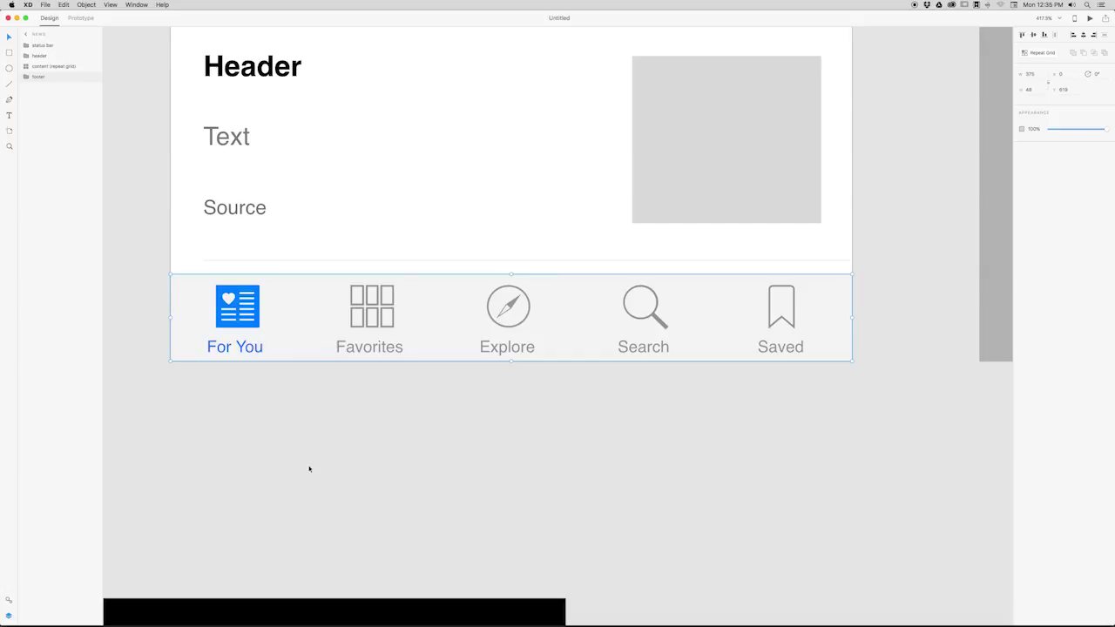
click(138, 5)
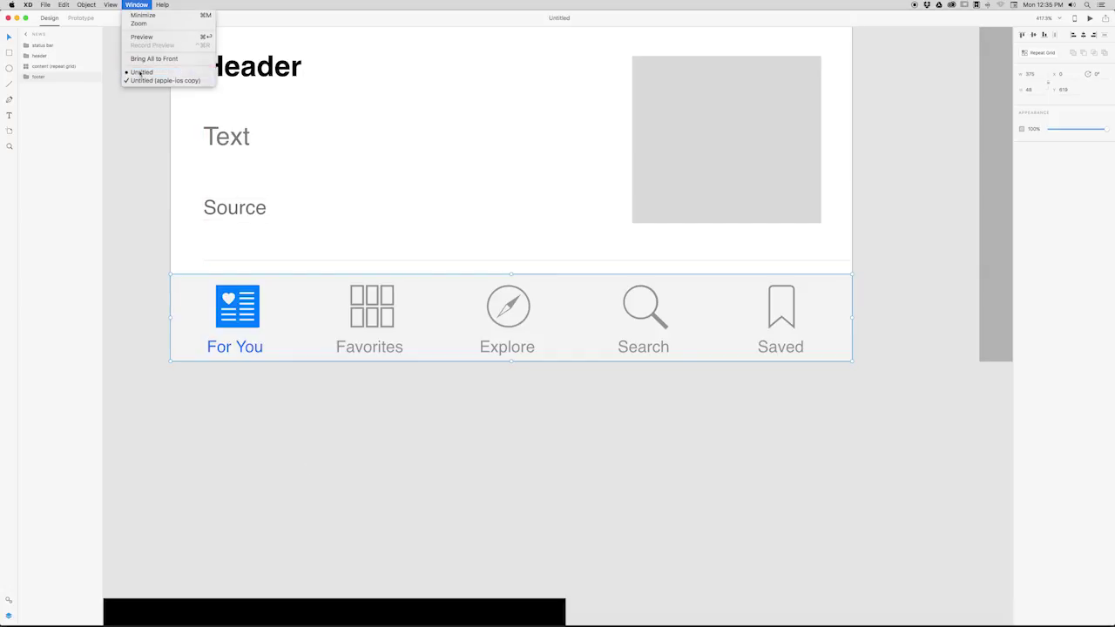
click(140, 73)
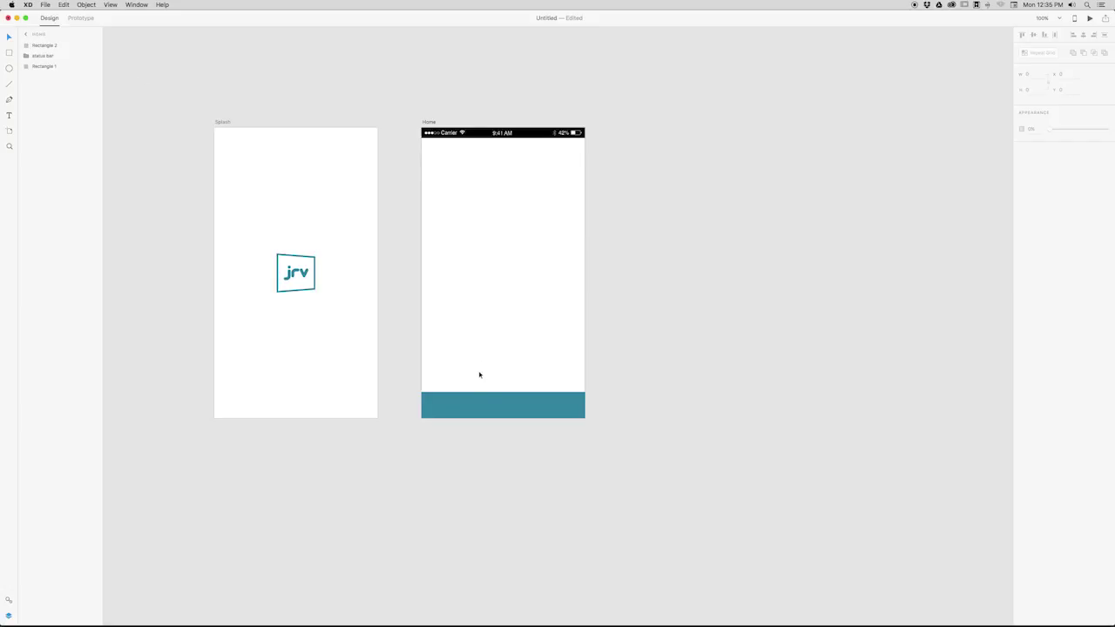
key(super+v)
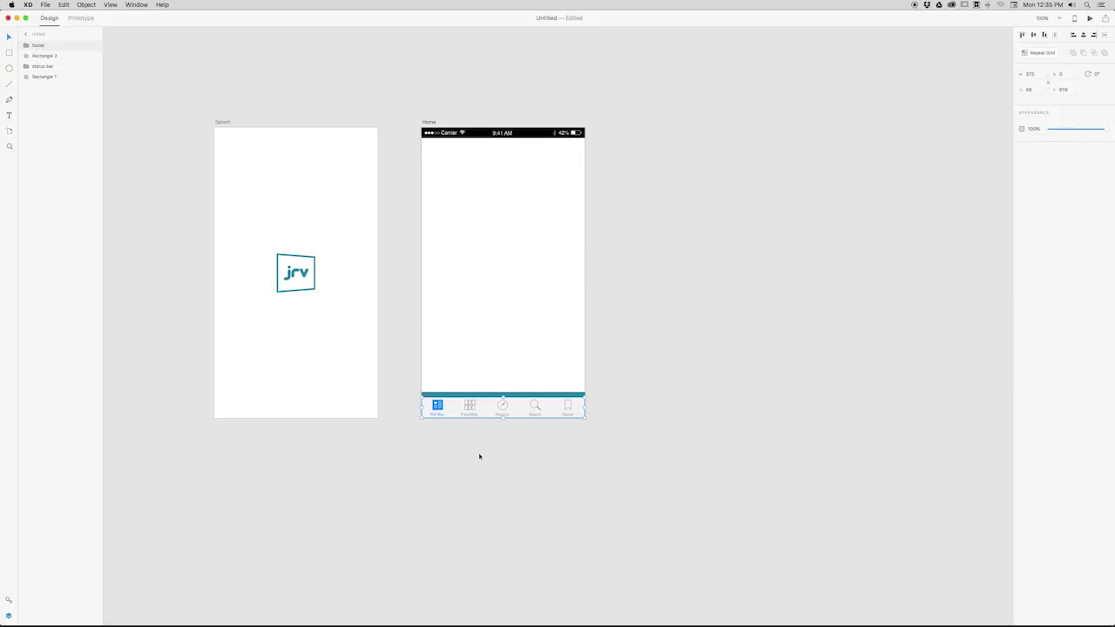
Shrink the teal rectangle from its top edge so it matches the height of the pasted footer.
scroll(479, 457, up, 5)
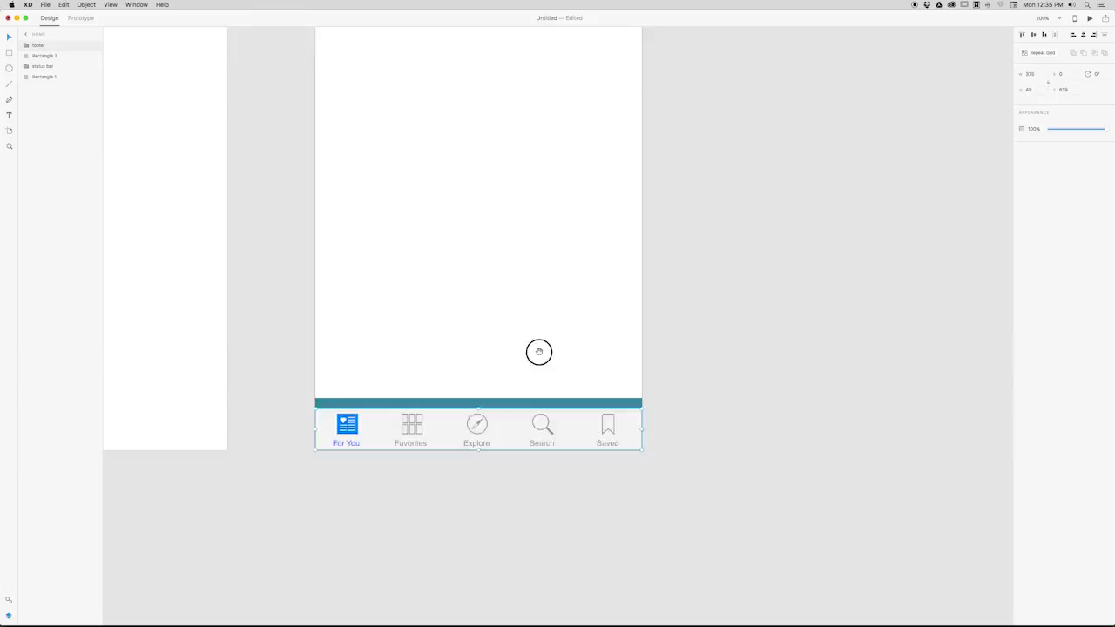
key(z)
drag(347, 295, 702, 373)
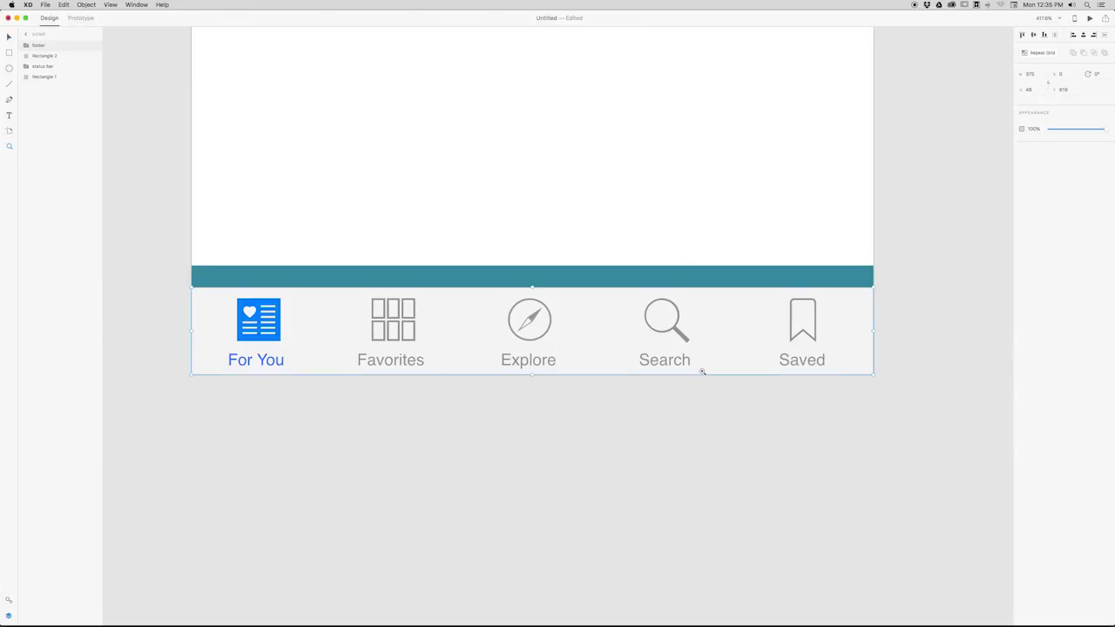
click(11, 38)
click(559, 278)
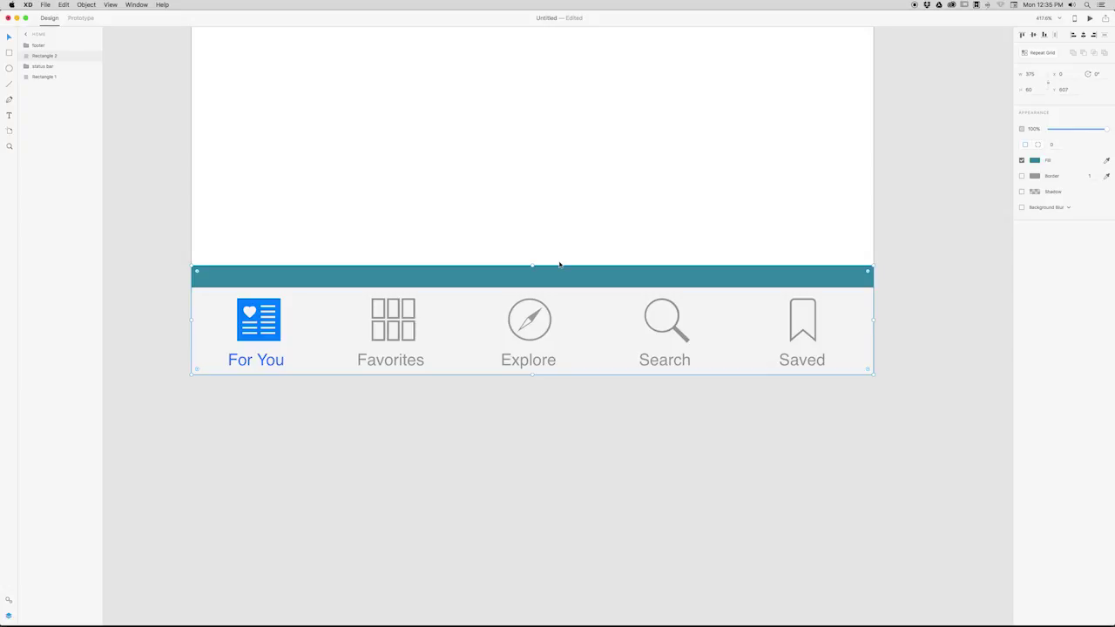
drag(532, 265, 532, 286)
click(533, 237)
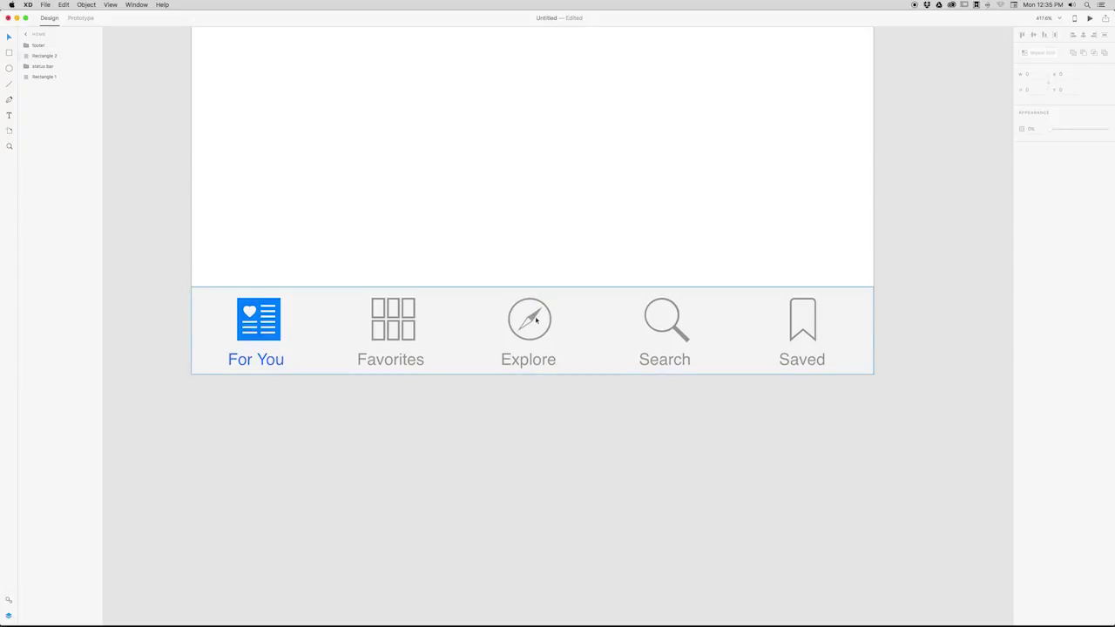
Move the pasted footer group up off the teal bar, and transfer its Explore compass icon onto the middle of the bar.
drag(533, 345, 531, 180)
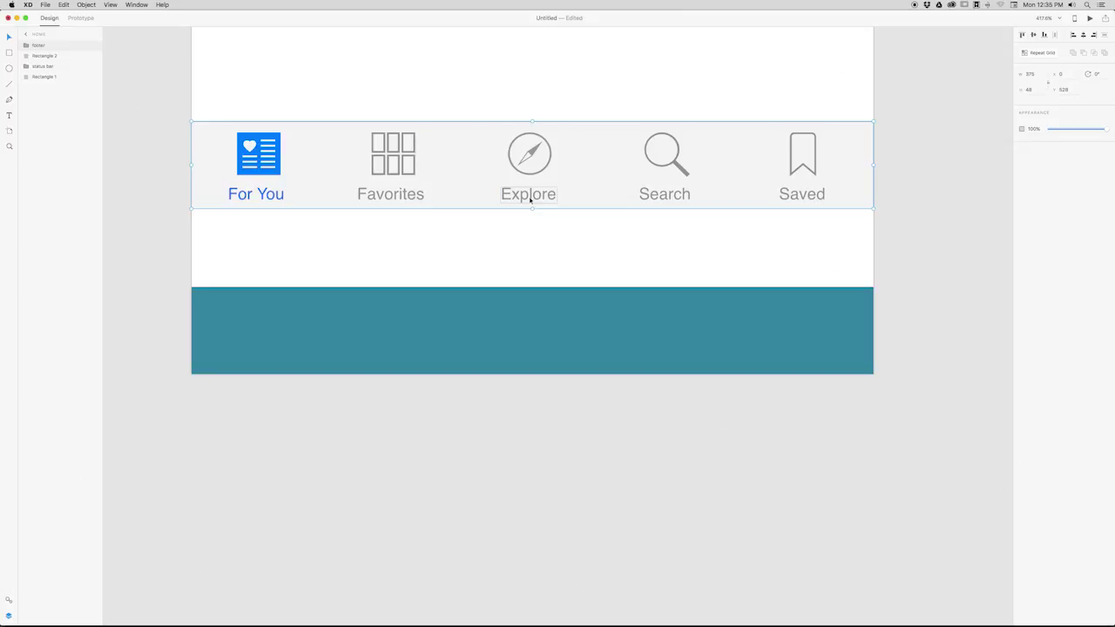
double_click(530, 199)
click(529, 156)
double_click(533, 156)
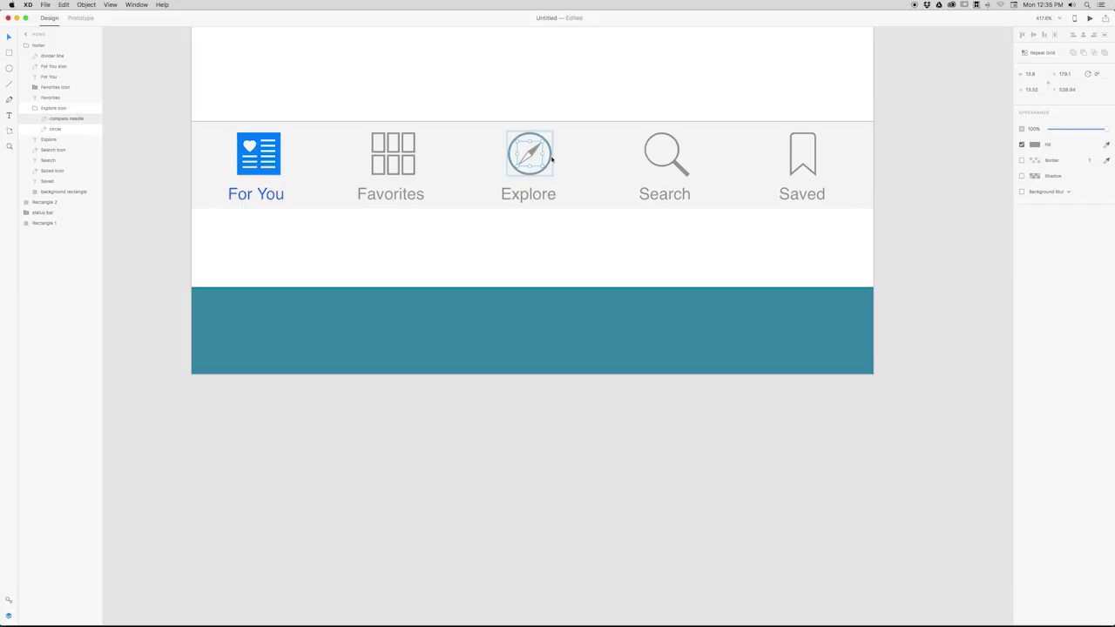
click(567, 189)
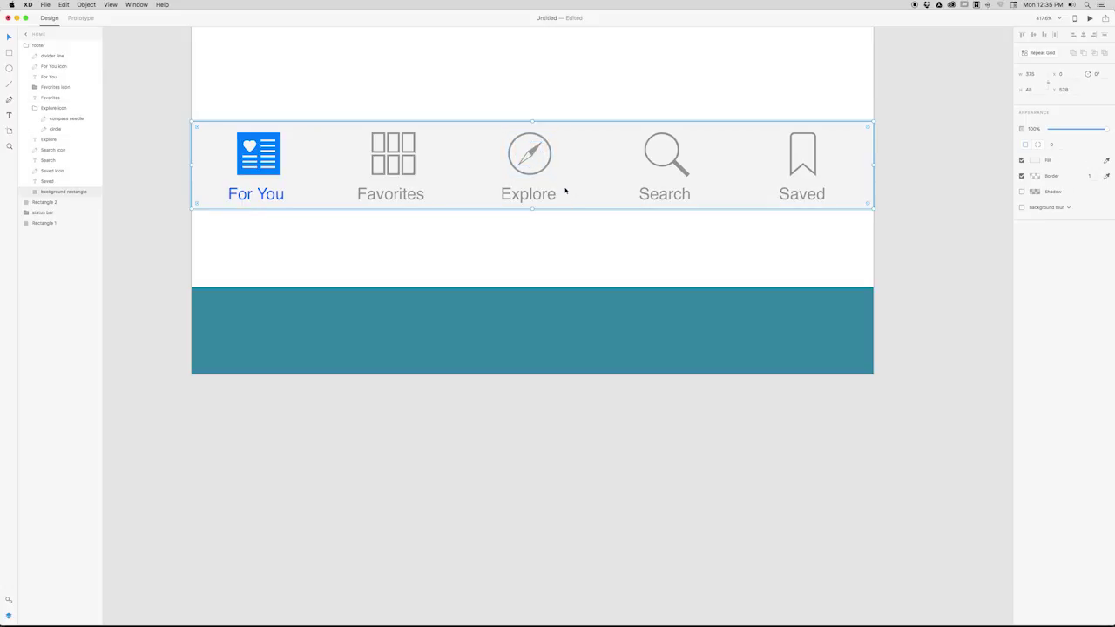
click(549, 195)
double_click(548, 195)
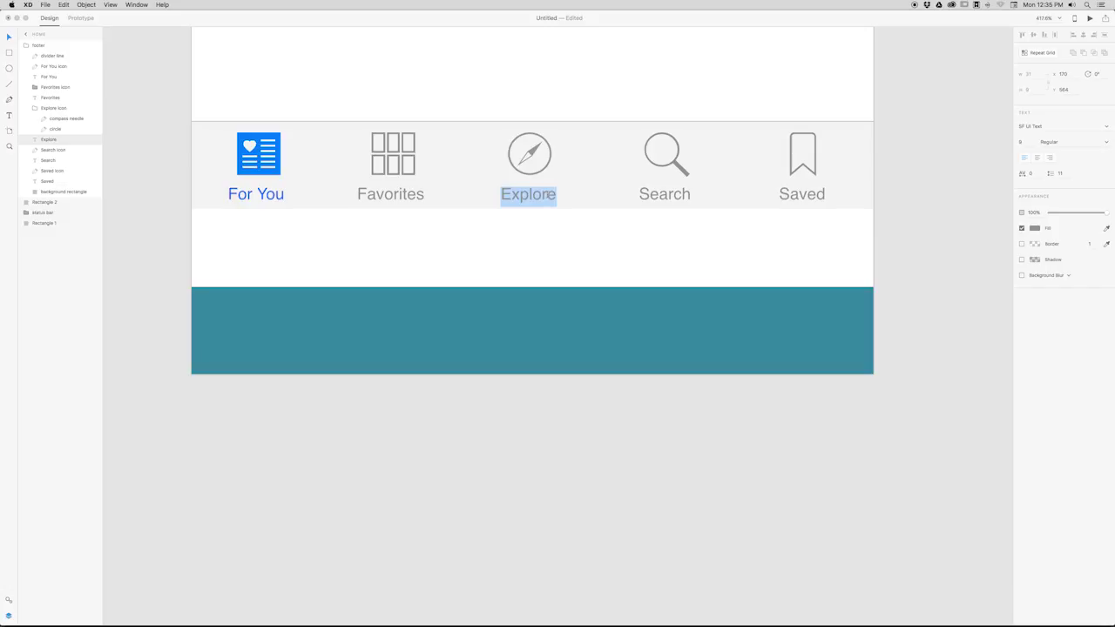
click(544, 171)
click(545, 171)
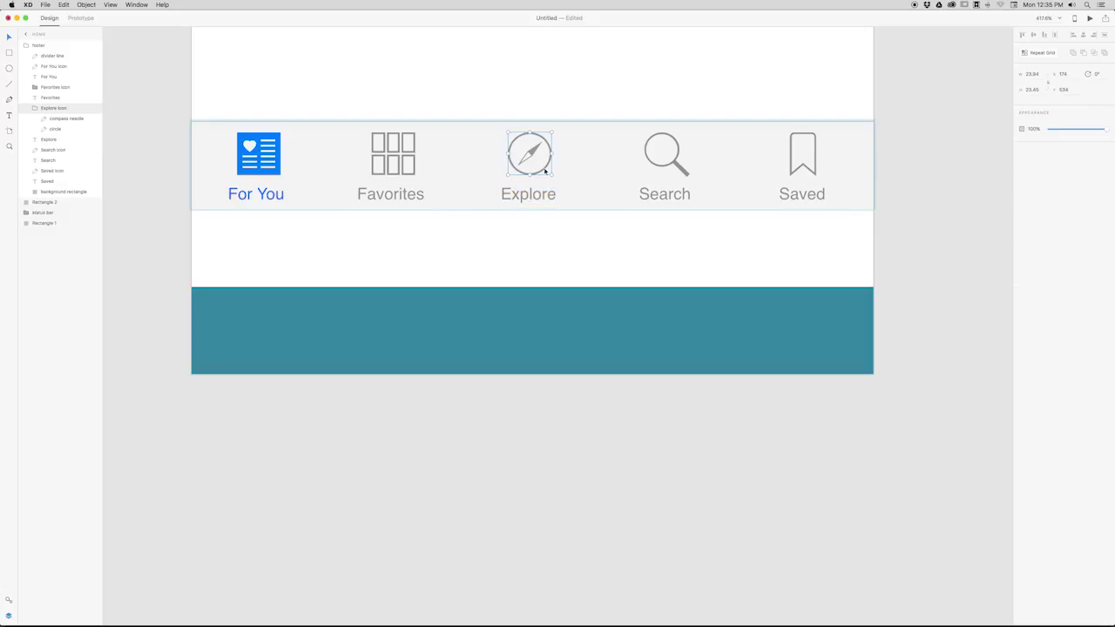
key(Delete)
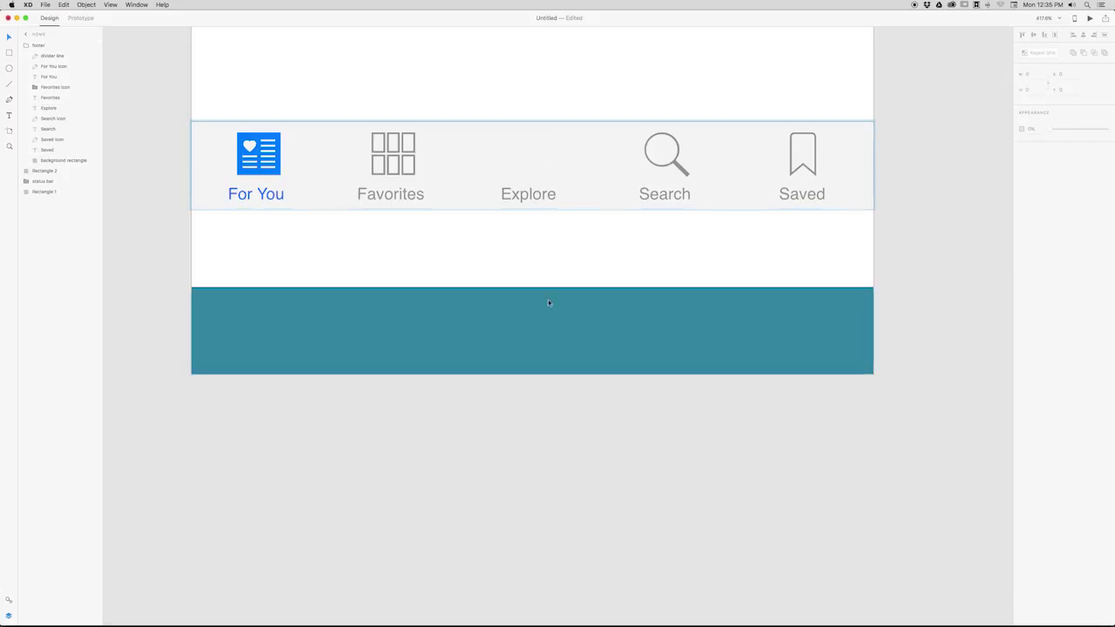
key(cmd+v)
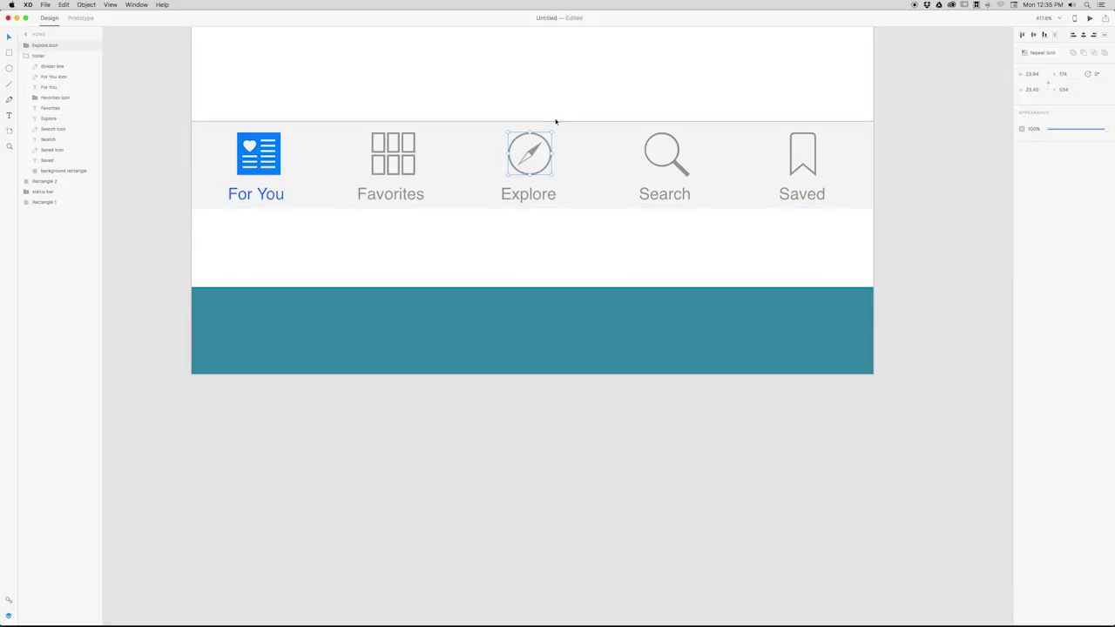
drag(528, 155, 530, 329)
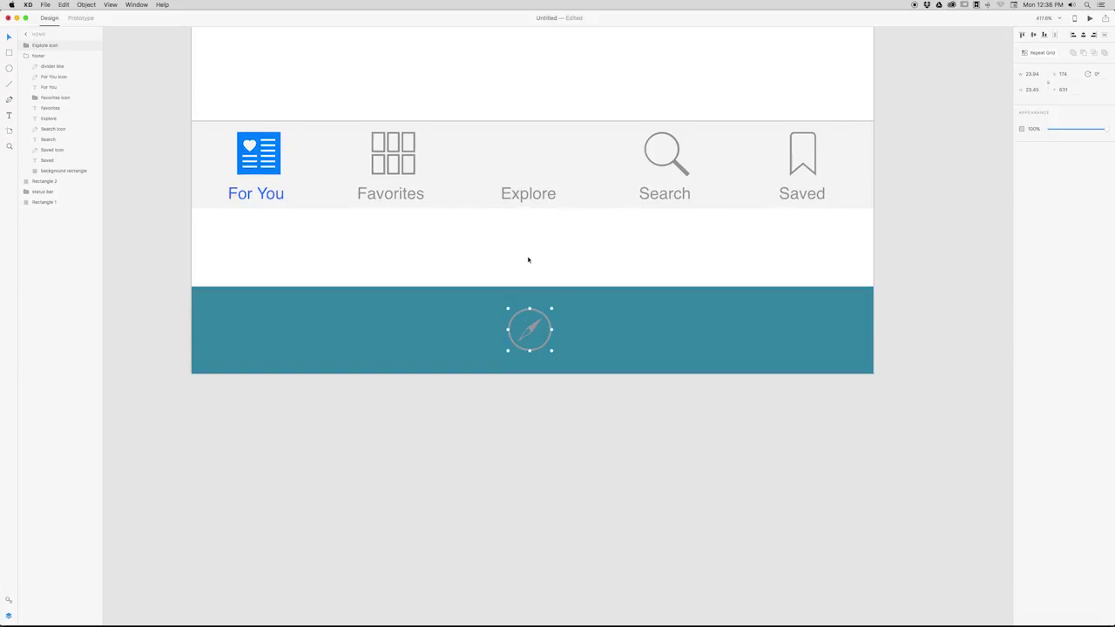
Fill both the needle and the circle of the compass icon on the teal bar with white (#FFFFFF).
scroll(538, 326, left, 1)
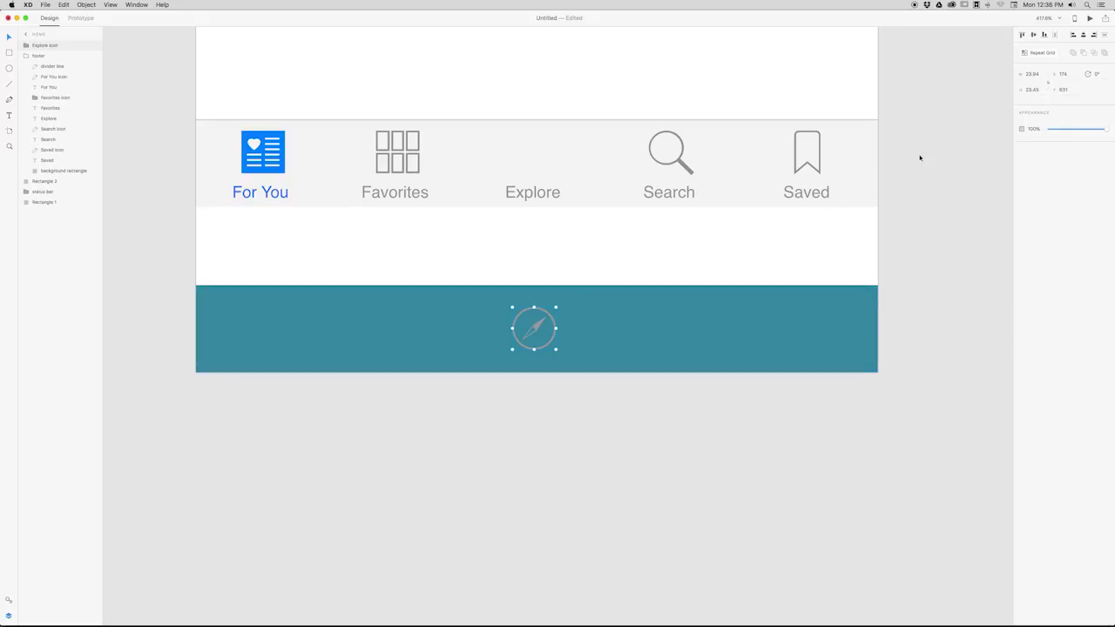
double_click(543, 331)
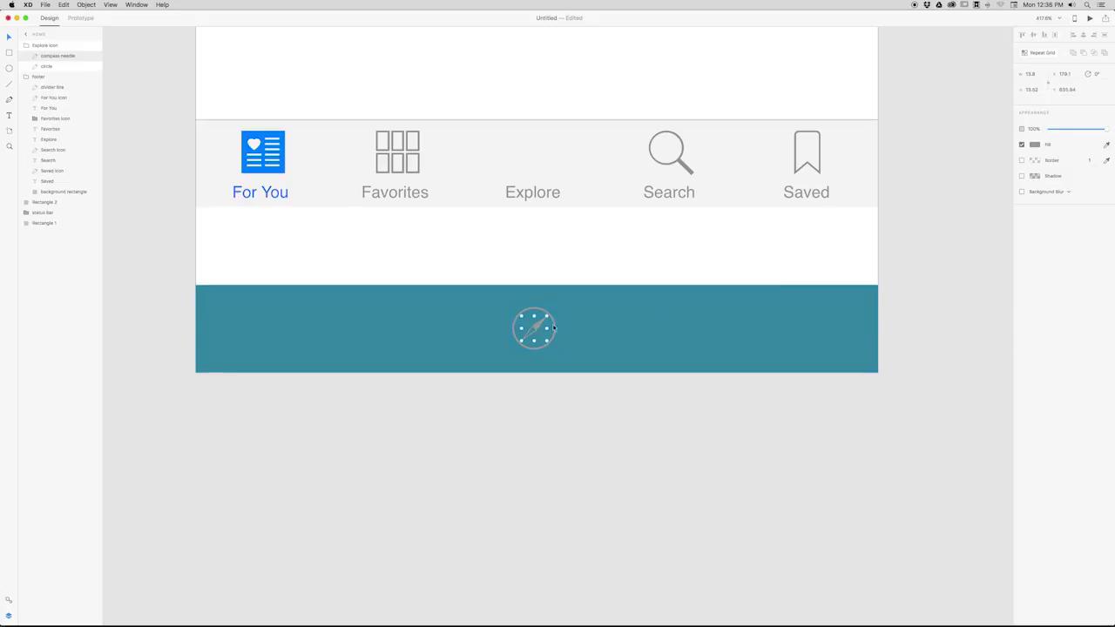
click(1036, 144)
drag(949, 109, 926, 89)
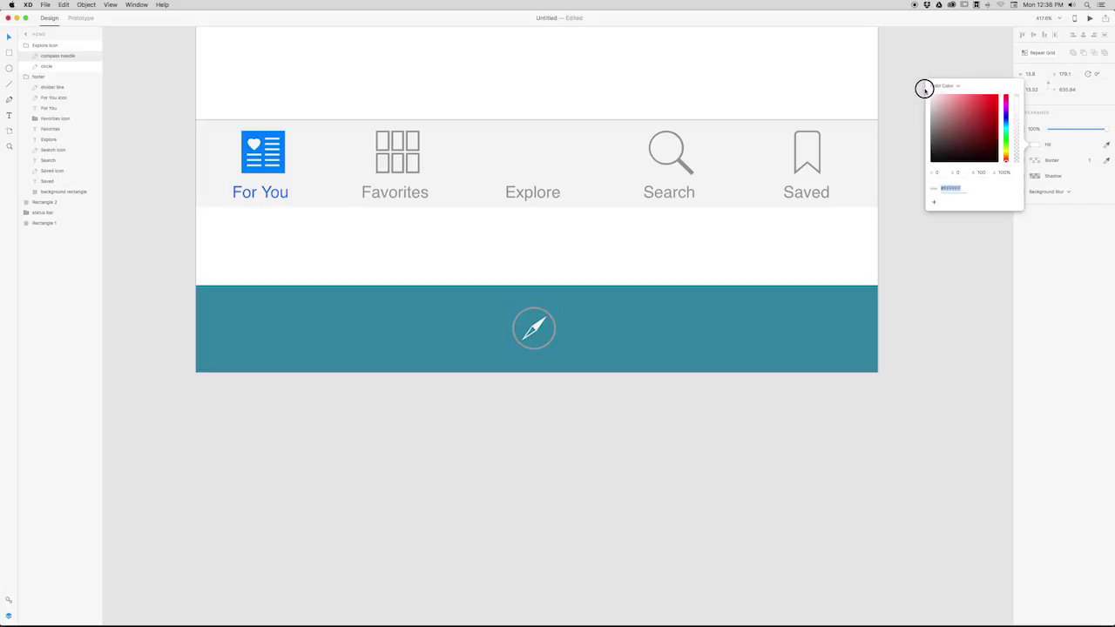
click(1056, 219)
click(554, 329)
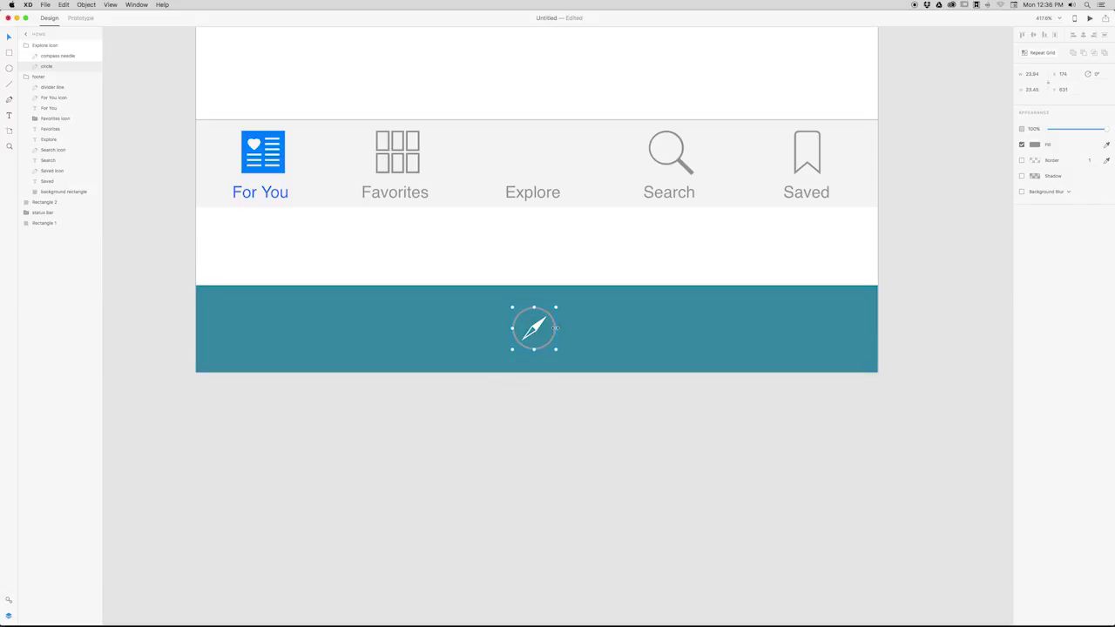
click(1037, 145)
drag(970, 129, 921, 89)
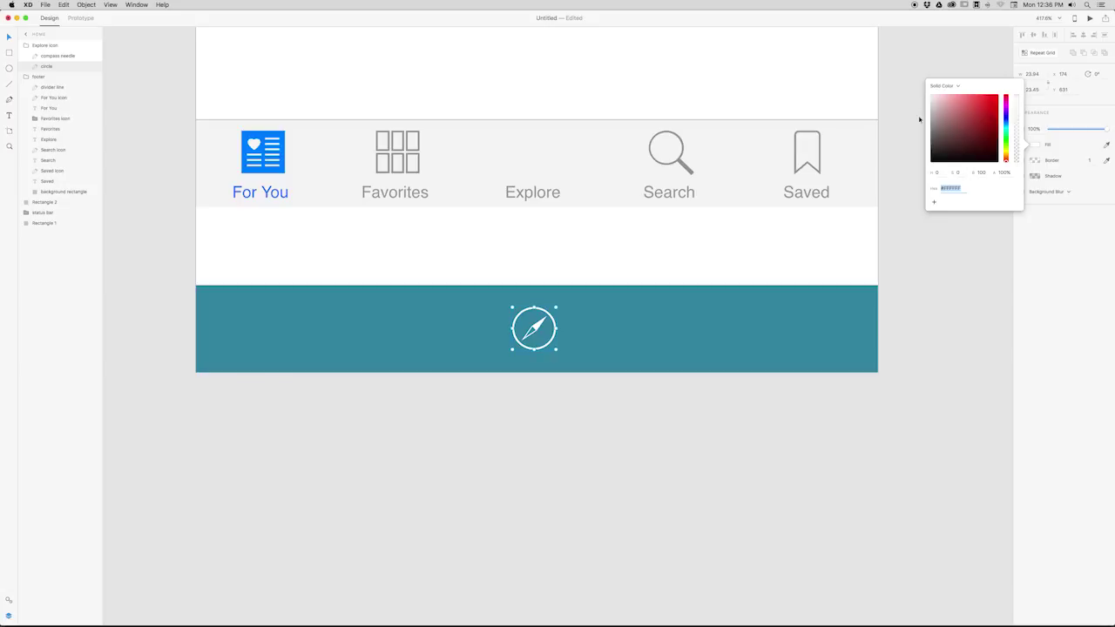
click(950, 221)
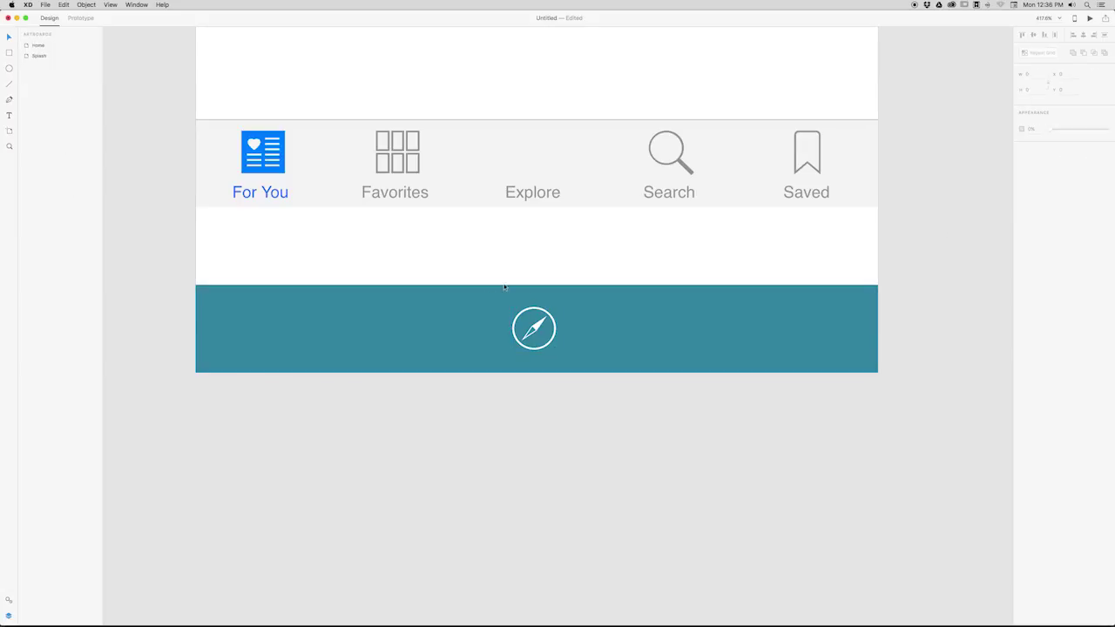
Nudge the whole compass icon up 4 px within the teal bar.
click(539, 328)
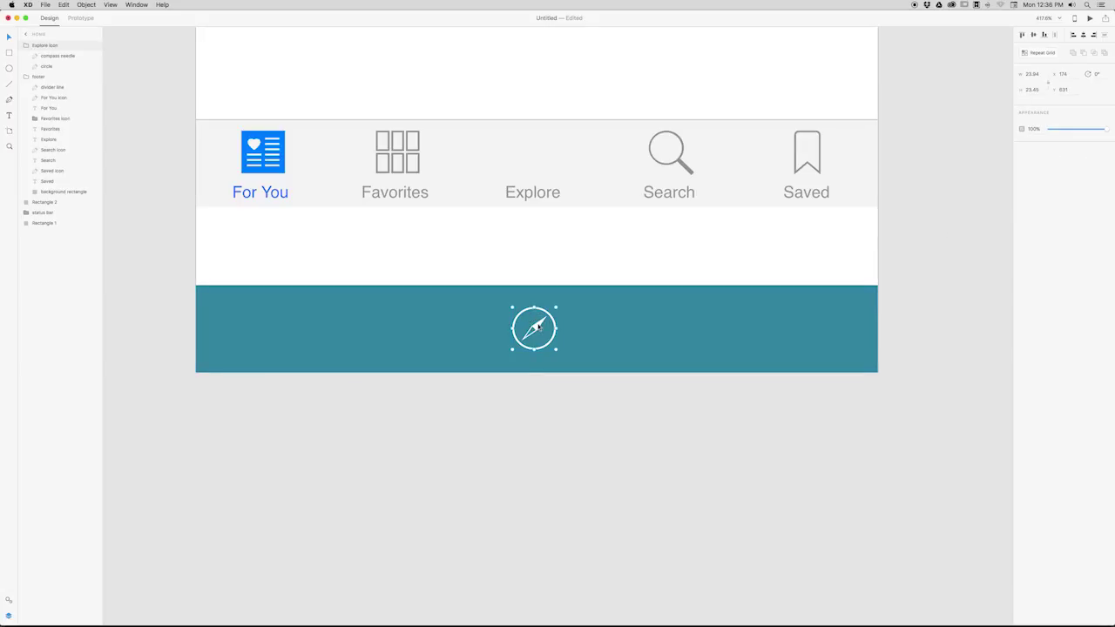
key(Up)
key(Up)
key(Up)
key(Up)
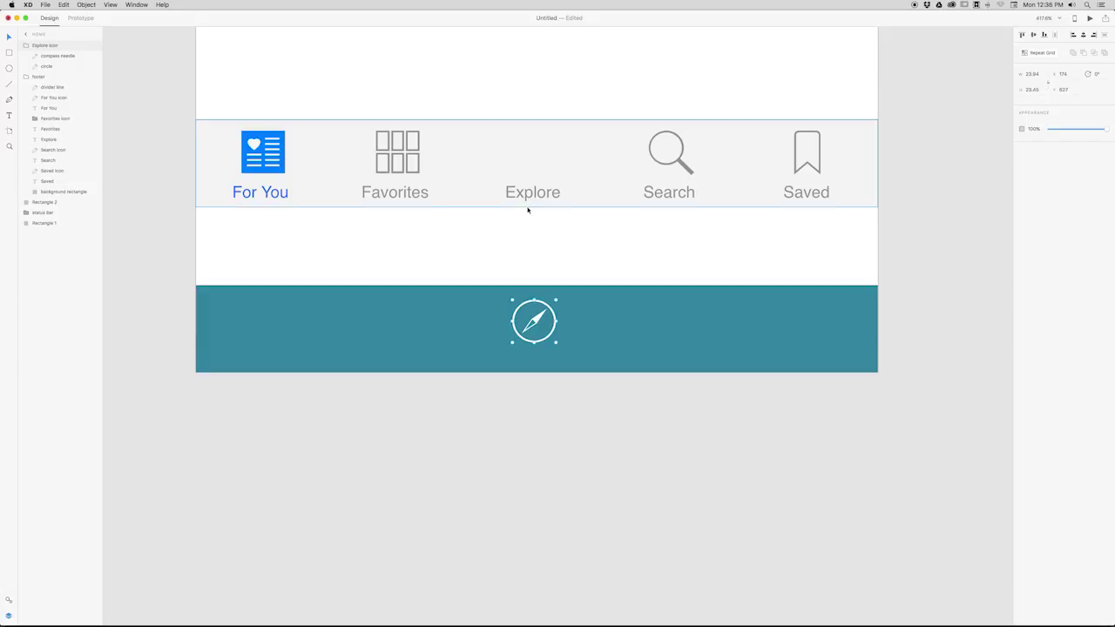
Transfer the Explore label from the footer group to below the compass icon on the teal bar and fill it white.
click(531, 198)
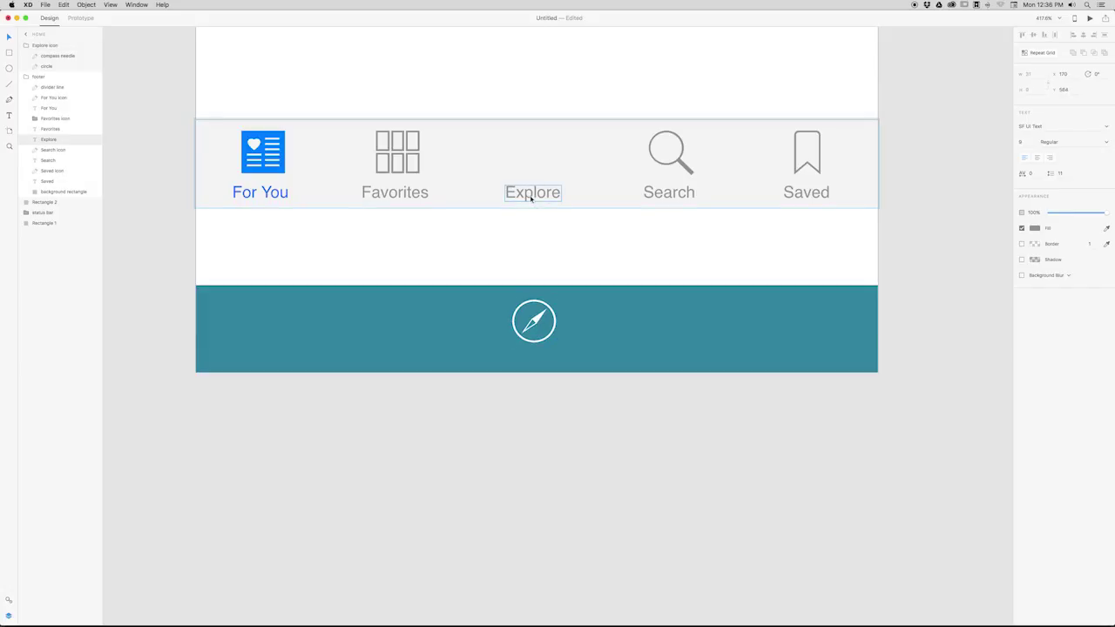
key(super+x)
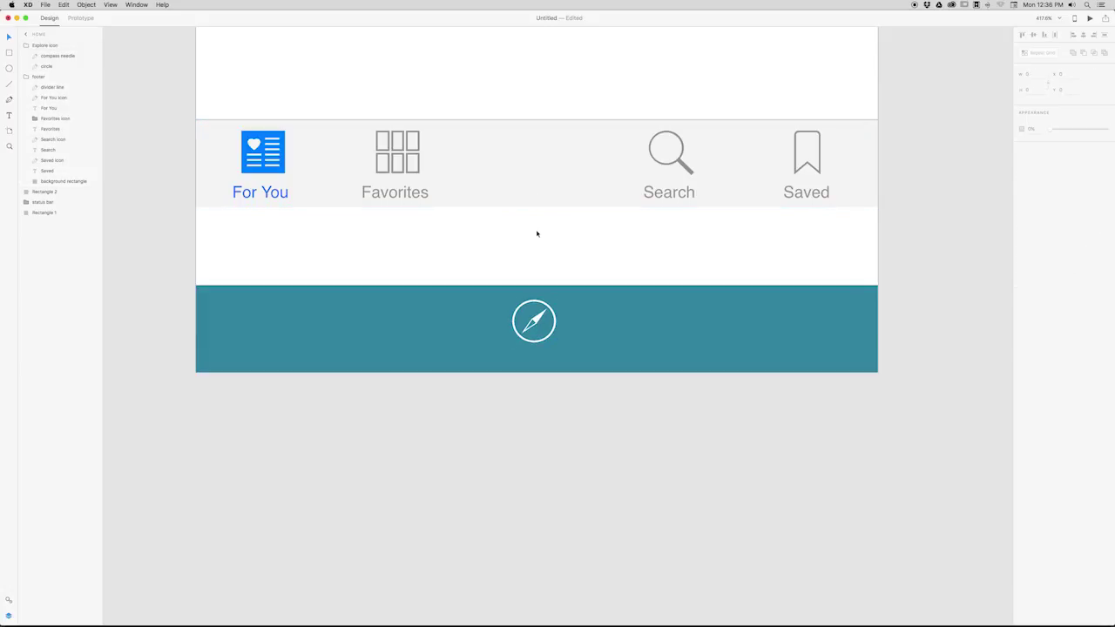
key(super+v)
drag(546, 192, 548, 357)
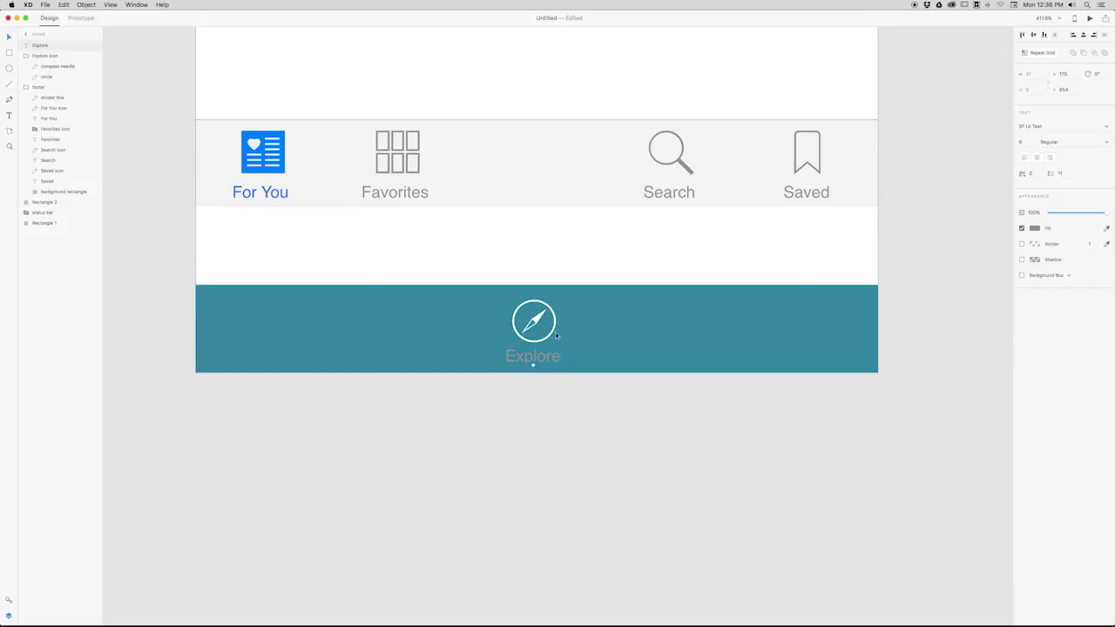
click(1035, 229)
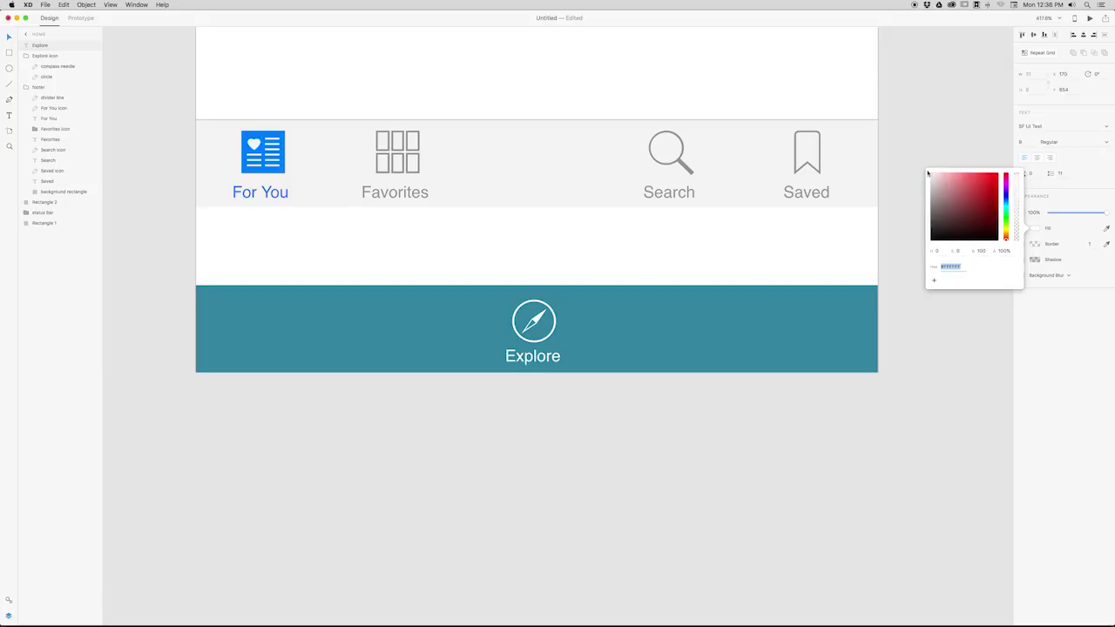
click(1060, 348)
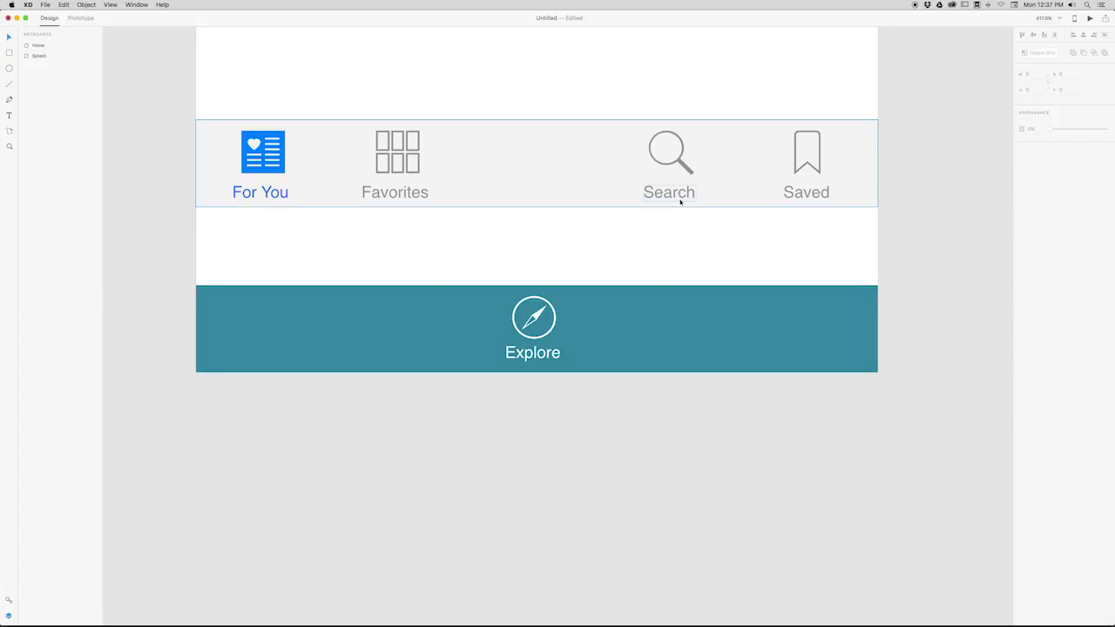
Copy the Search icon from the footer group and place the copy on the teal bar beside the compass icon.
click(682, 170)
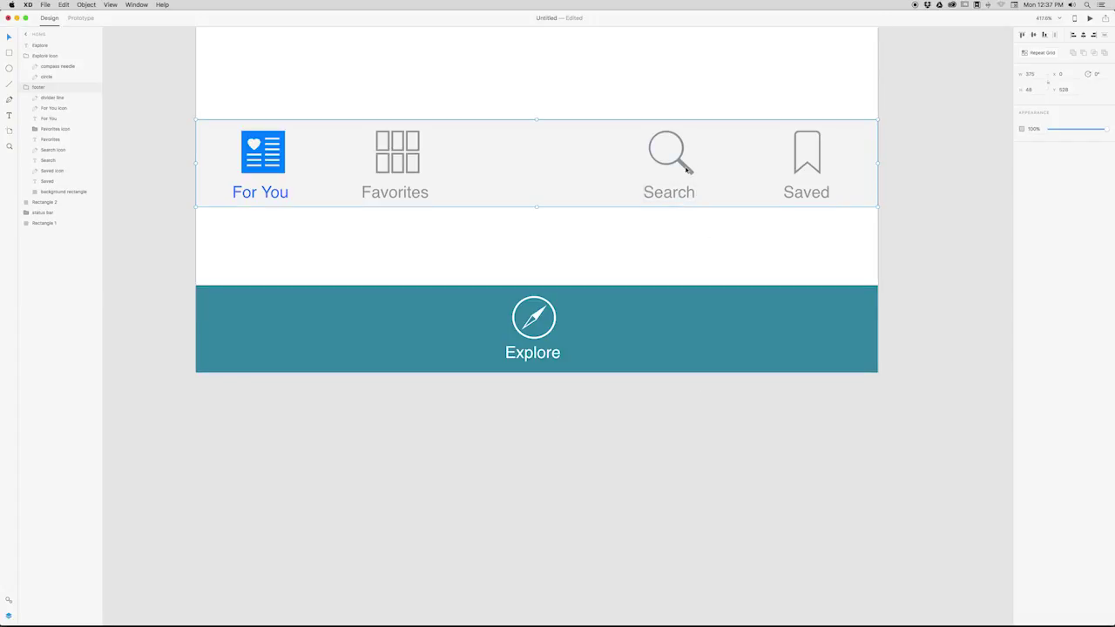
double_click(686, 170)
key(super+c)
key(super+v)
drag(687, 171, 692, 336)
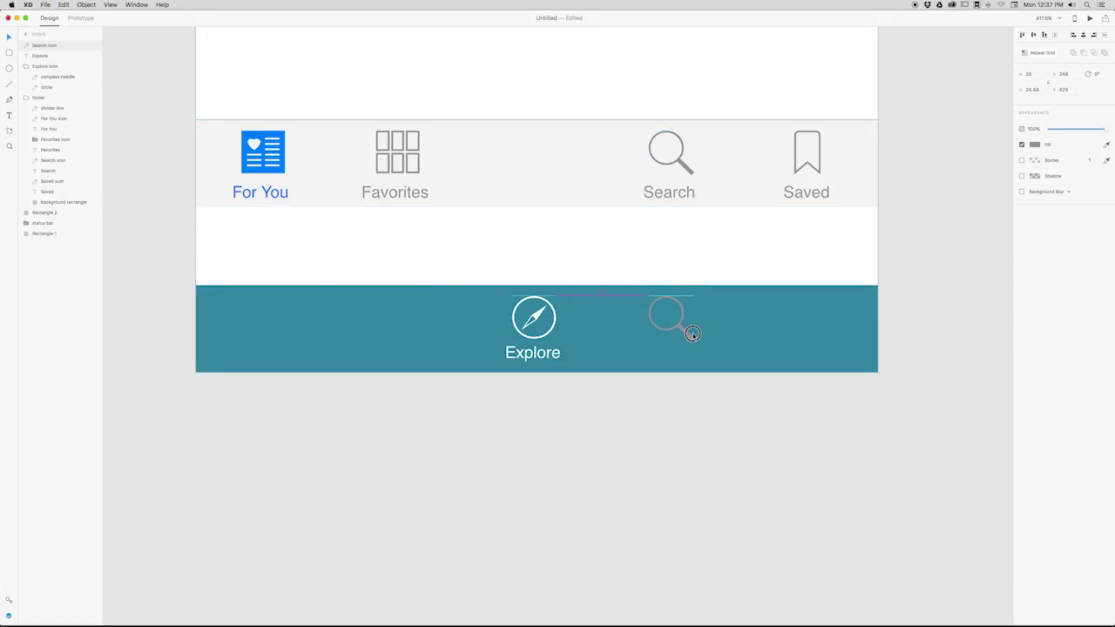
Fill the magnifying glass icon on the teal bar with white.
scroll(684, 332, down, 2)
scroll(678, 301, down, 1)
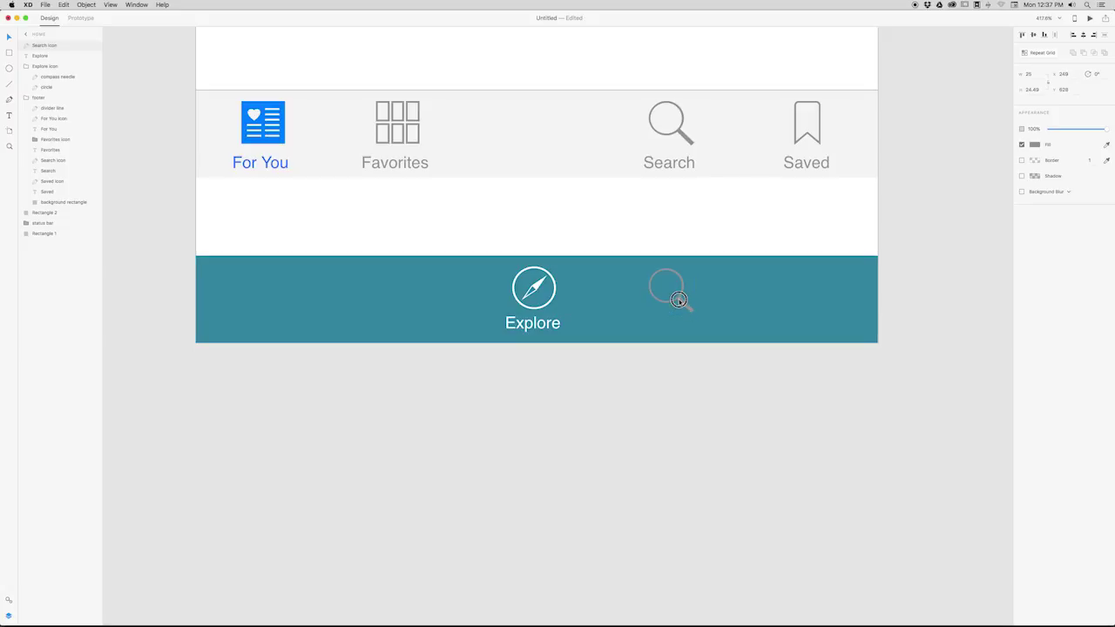
click(1036, 144)
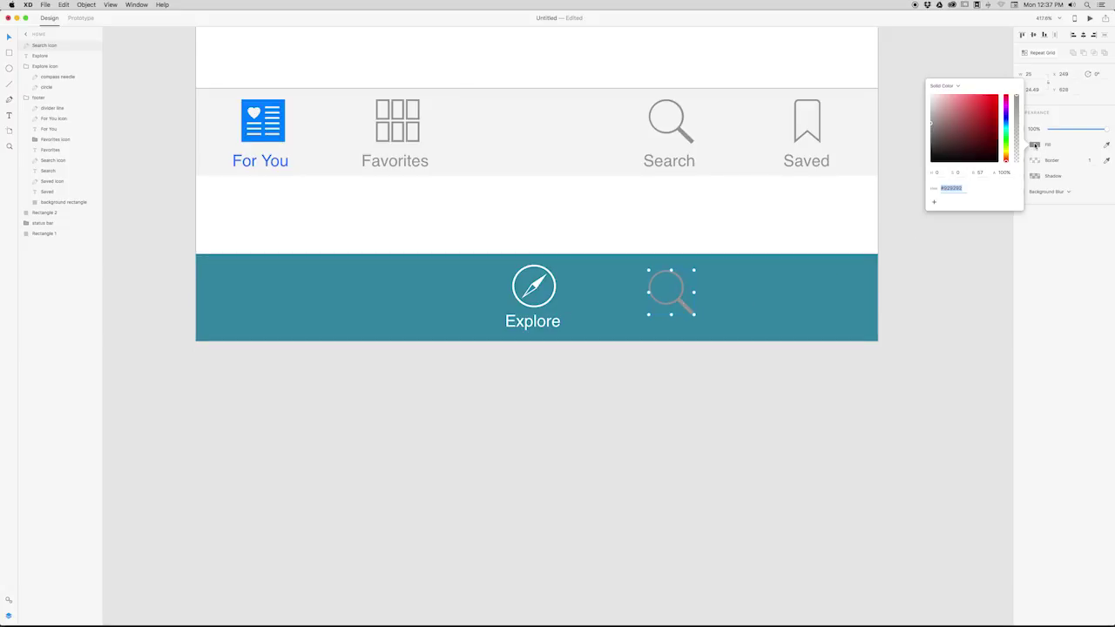
drag(958, 142, 918, 87)
click(744, 180)
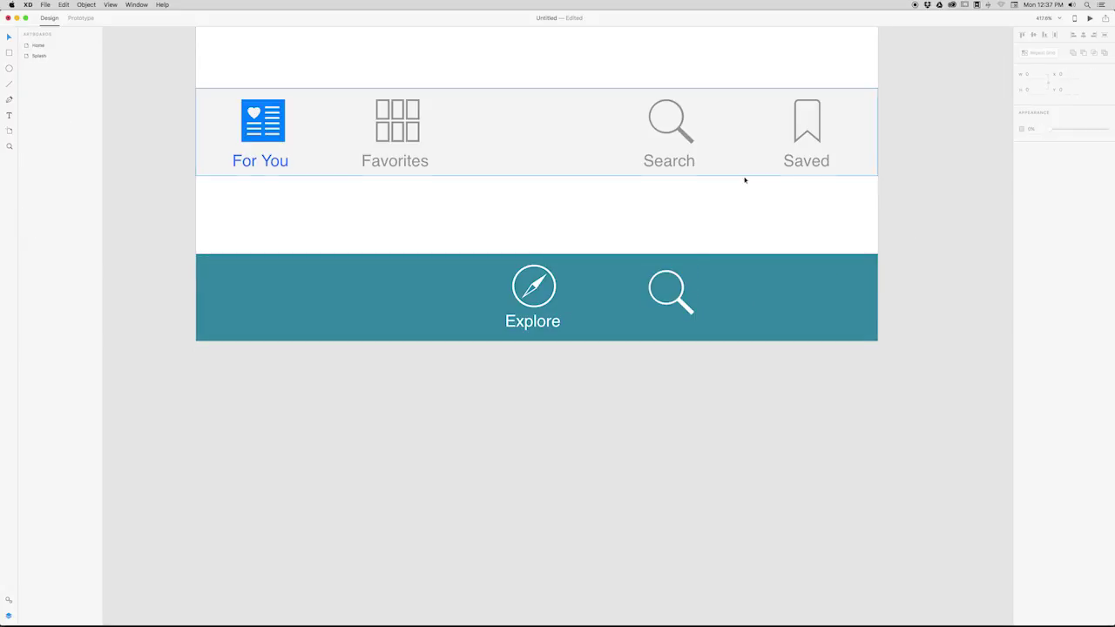
Duplicate the white Explore label beneath the magnifying glass icon and change the copy's text to "Search".
click(530, 327)
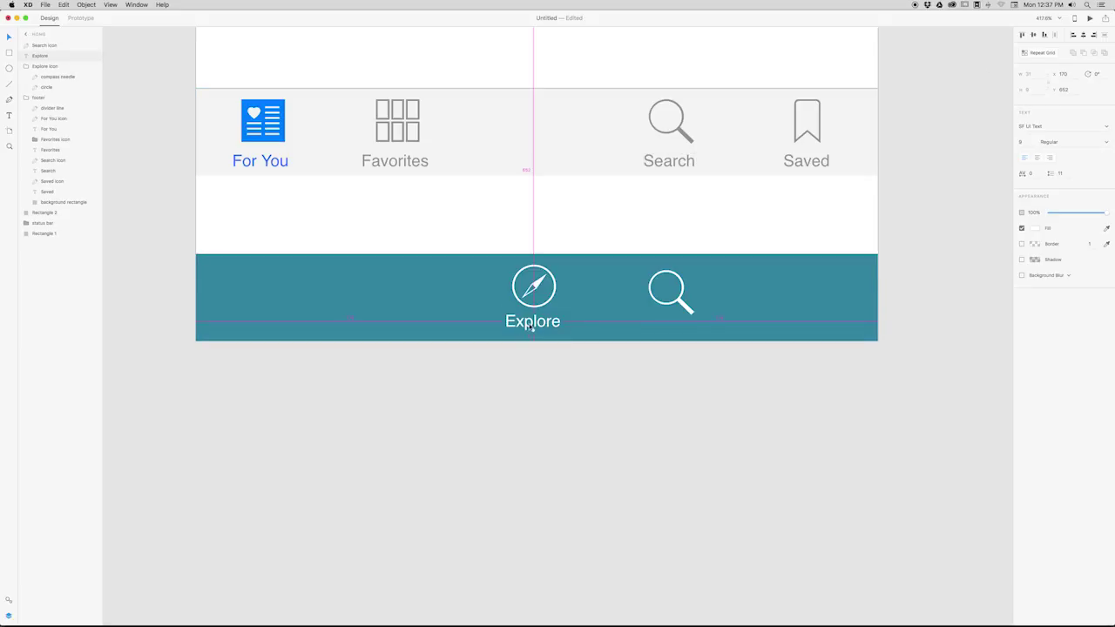
drag(529, 327, 665, 325)
double_click(670, 327)
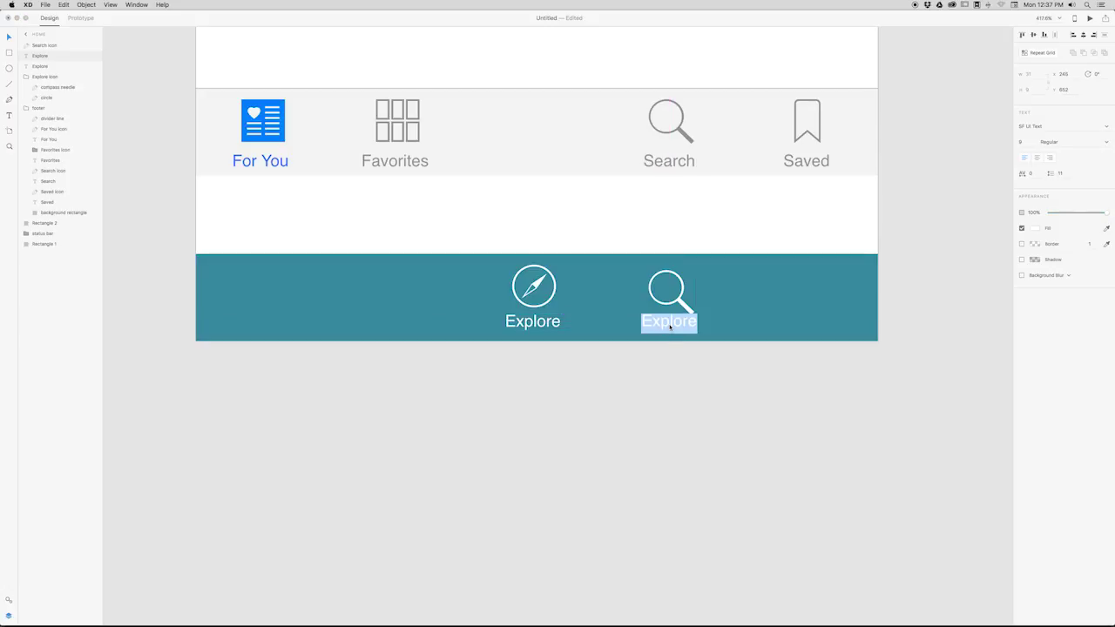
text(Search)
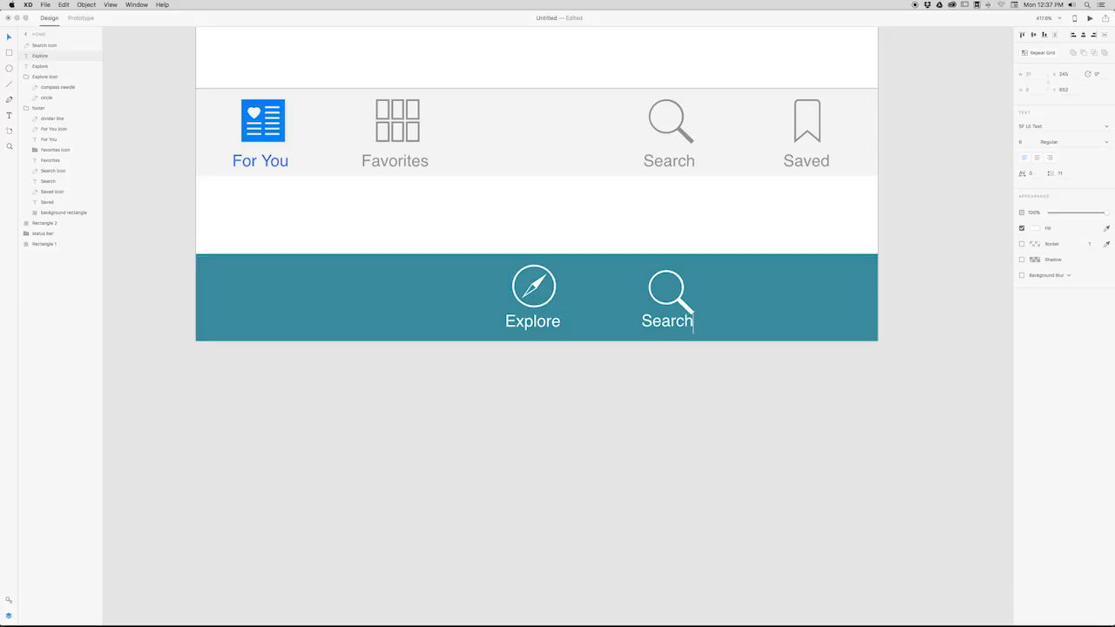
key(Escape)
click(154, 206)
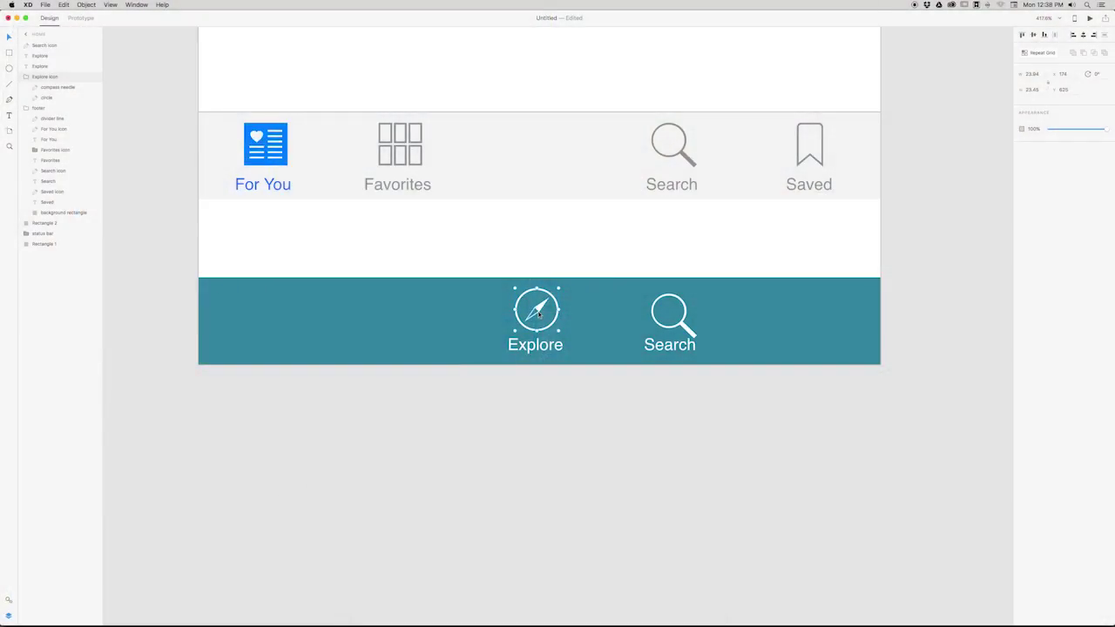
Duplicate the white compass icon in place, shift the copy toward the bar's left side, and delete it.
key(super+d)
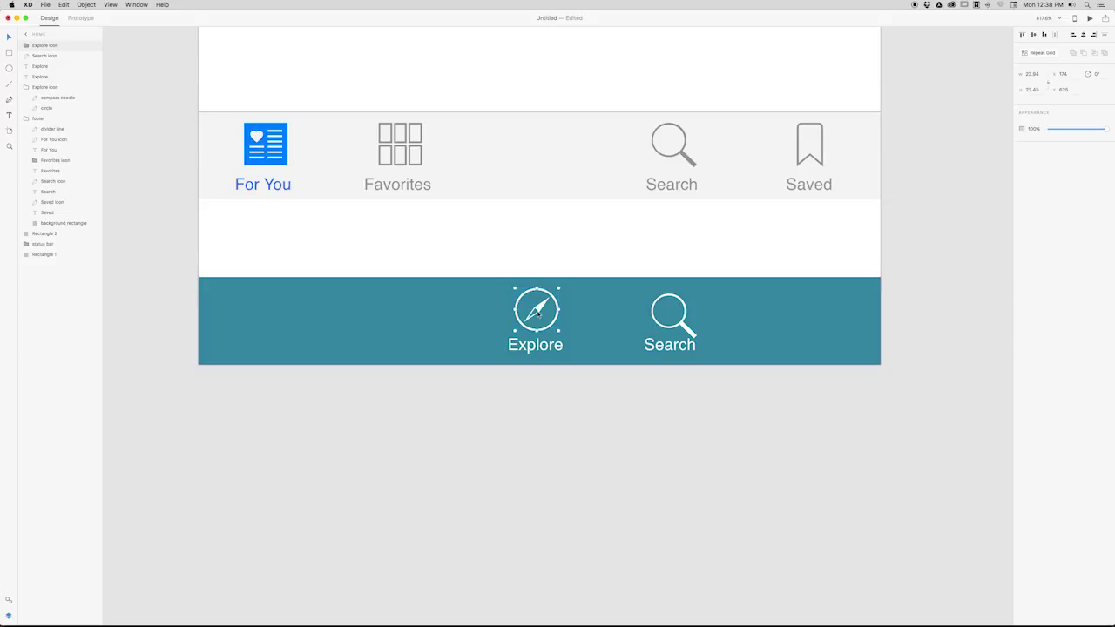
drag(542, 311, 411, 316)
key(Delete)
Pull a copy straight off the white compass icon to its left on the teal bar, and remove that copy.
scroll(588, 289, down, 3)
drag(587, 289, 627, 364)
click(558, 259)
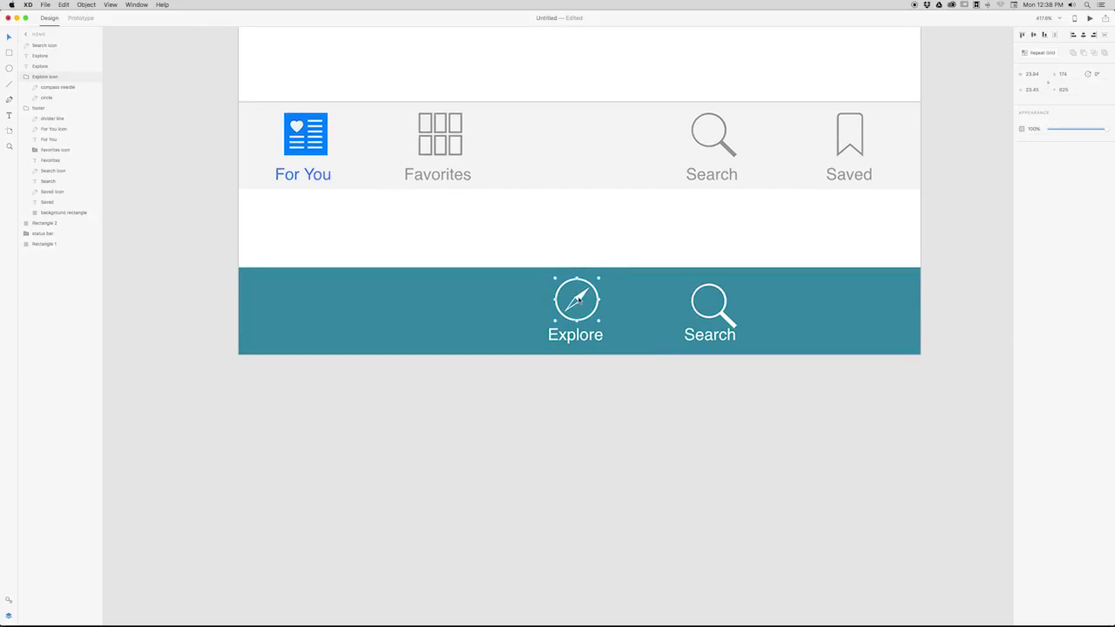
key(alt)
drag(578, 298, 466, 297)
click(485, 243)
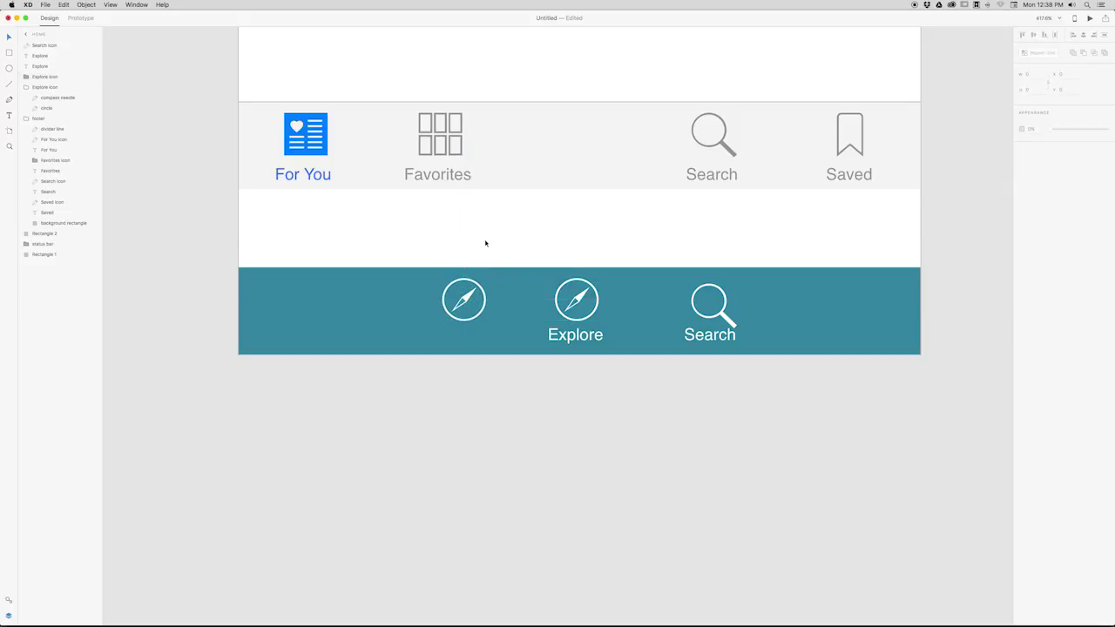
click(466, 302)
key(Delete)
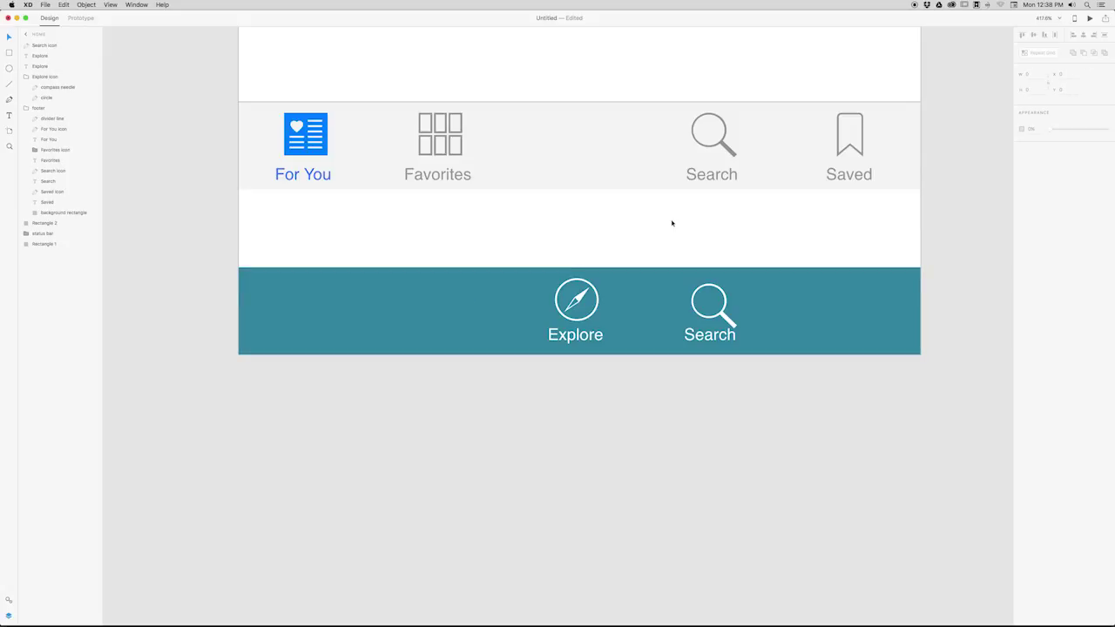
scroll(677, 264, up, 2)
scroll(687, 270, down, 2)
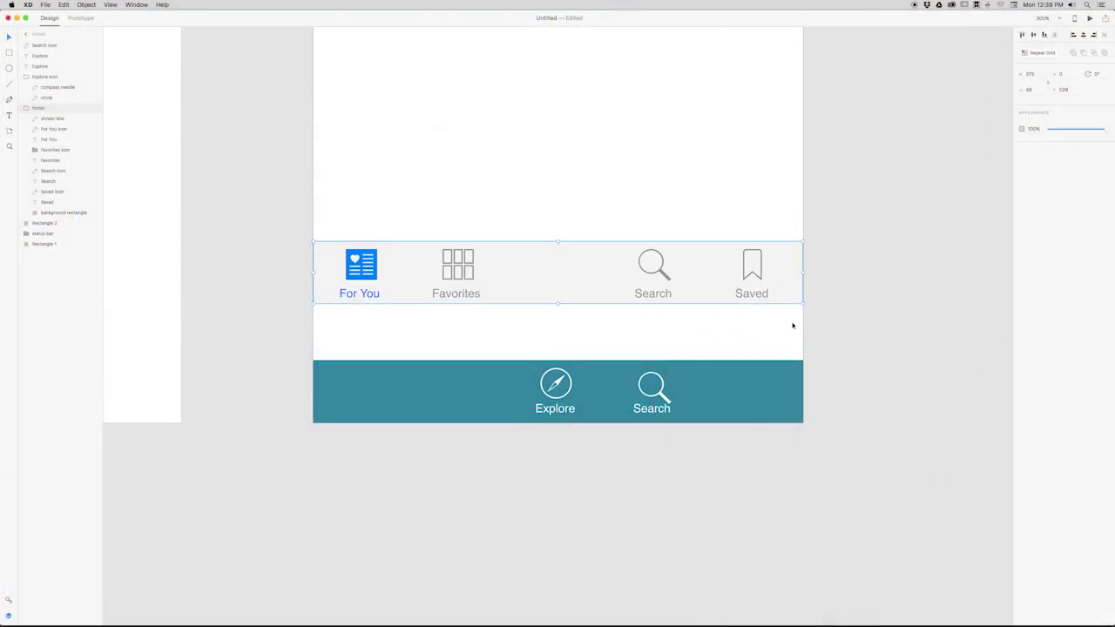
Delete the gray footer template above the teal bar and draw a square about 25 by 25 in the empty area.
key(Delete)
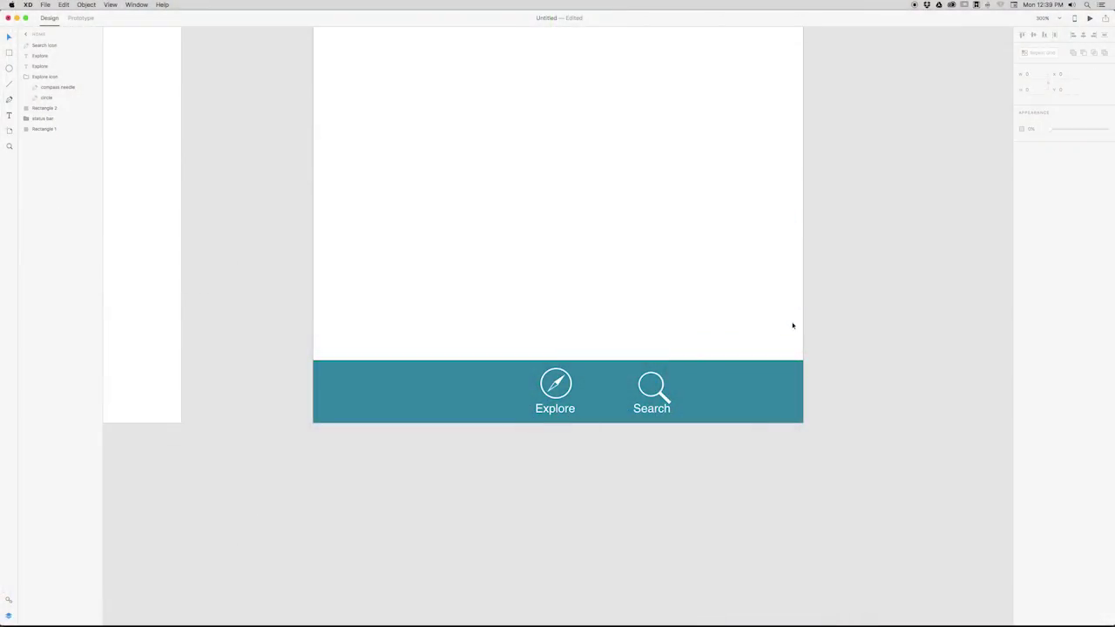
scroll(660, 319, down, 1)
scroll(665, 291, up, 3)
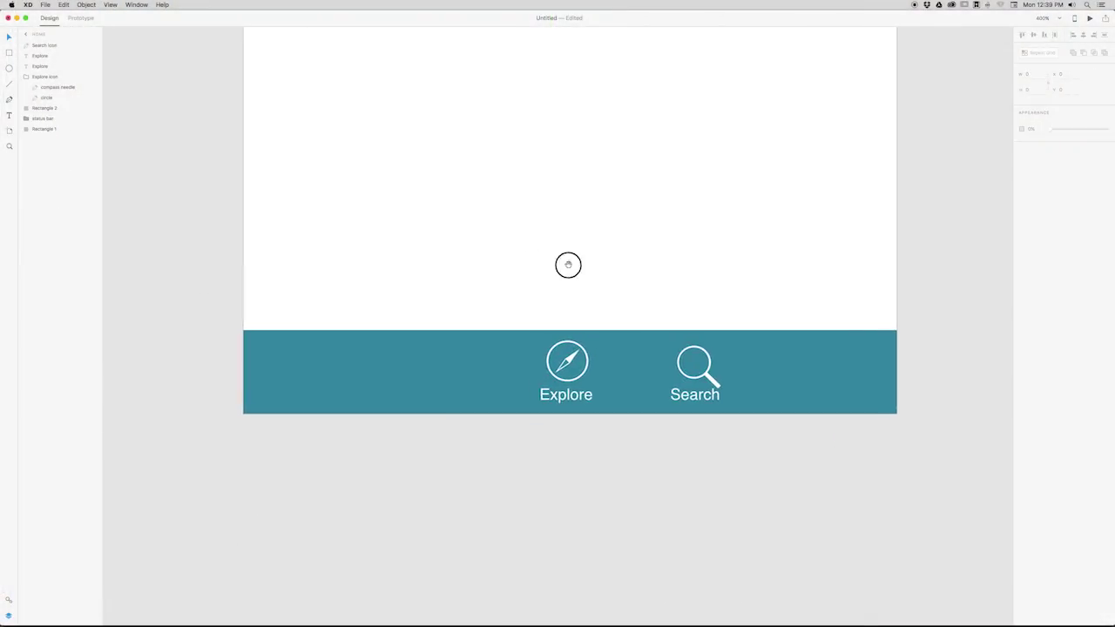
drag(568, 265, 646, 261)
click(9, 53)
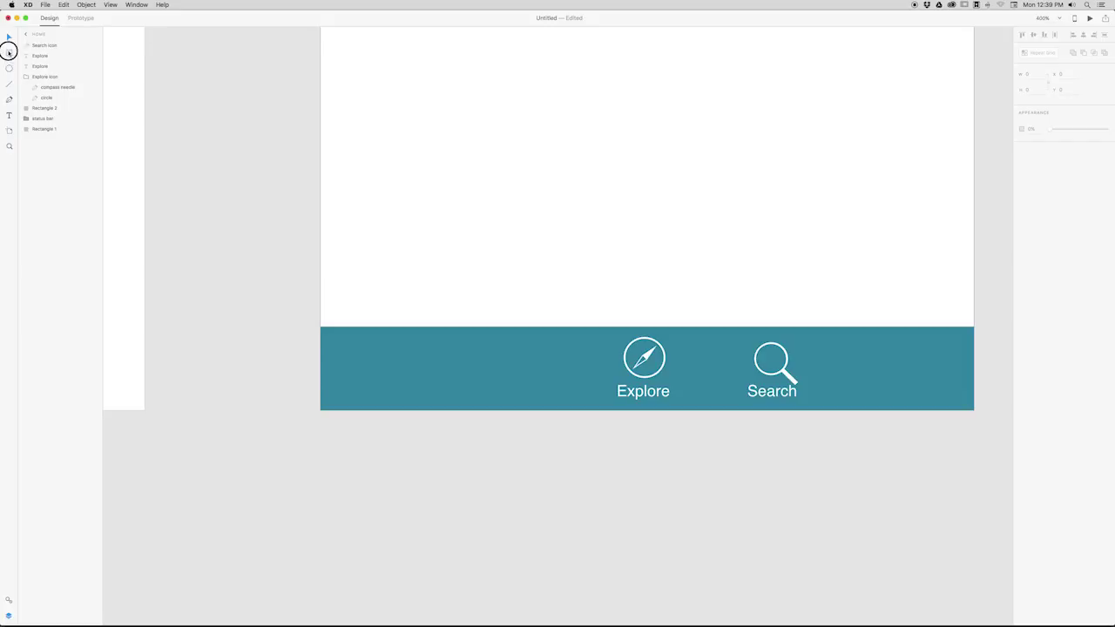
drag(399, 157, 442, 200)
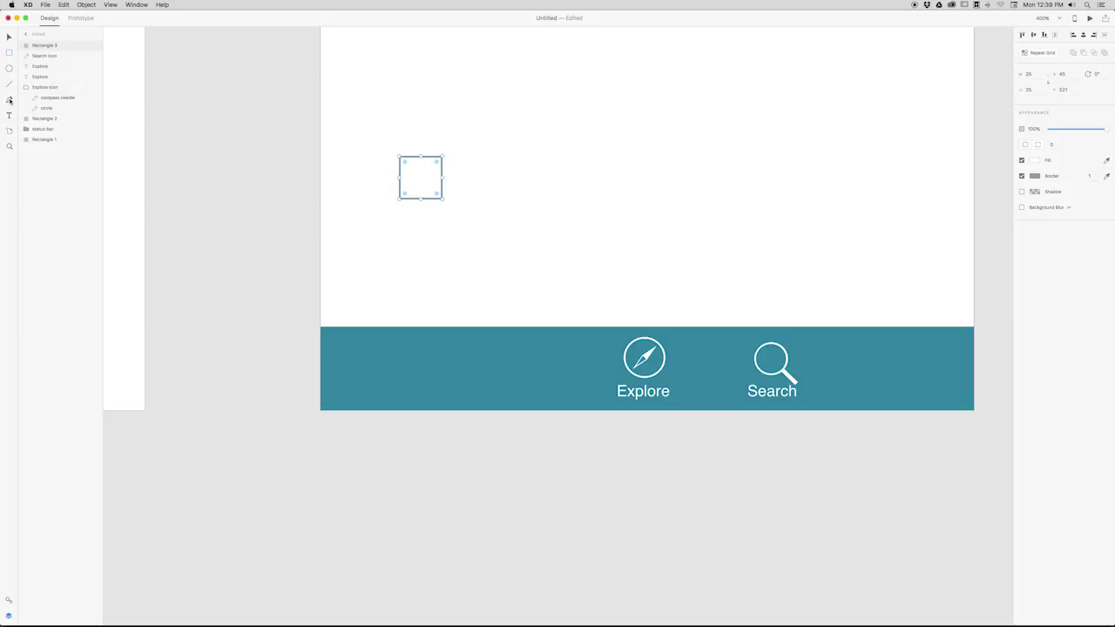
Draw a closed triangular roof resting on top of the square with the Pen tool, slightly wider than the square.
click(9, 100)
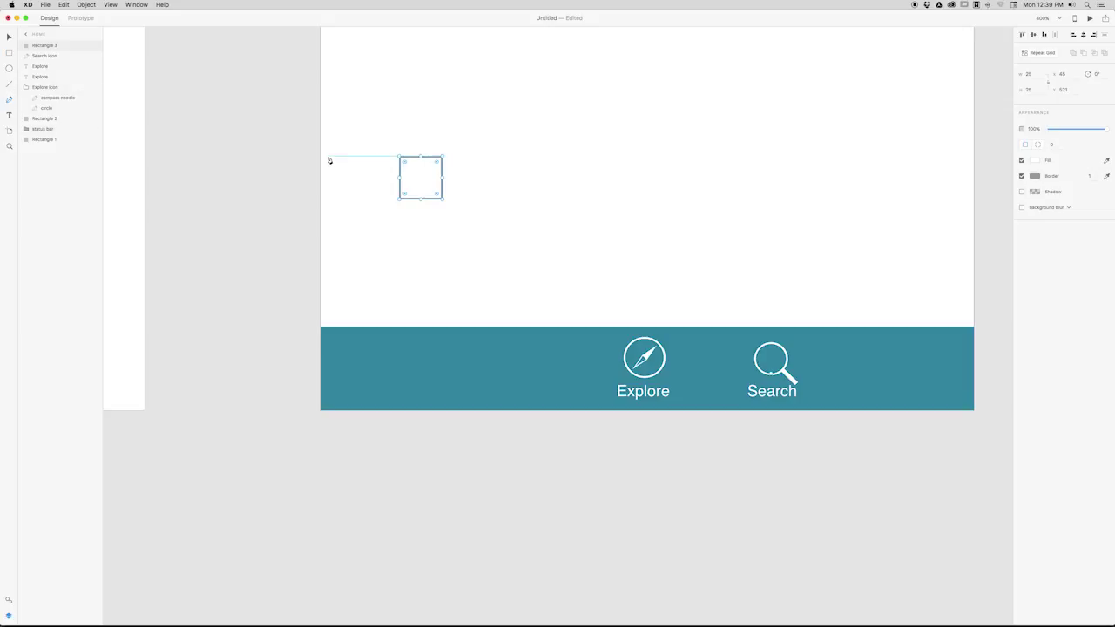
click(388, 156)
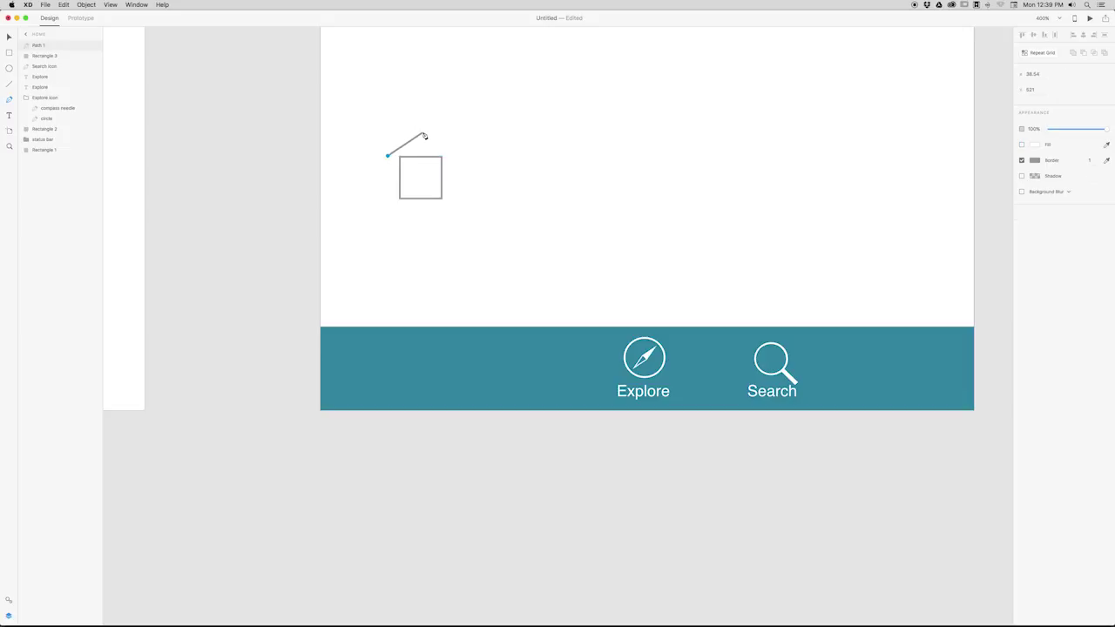
click(421, 132)
click(454, 156)
click(388, 156)
click(441, 145)
key(super+z)
click(429, 137)
click(388, 111)
Scale the roof and square down together to about 24 wide, and widen the house body to about 19.
drag(416, 136, 398, 199)
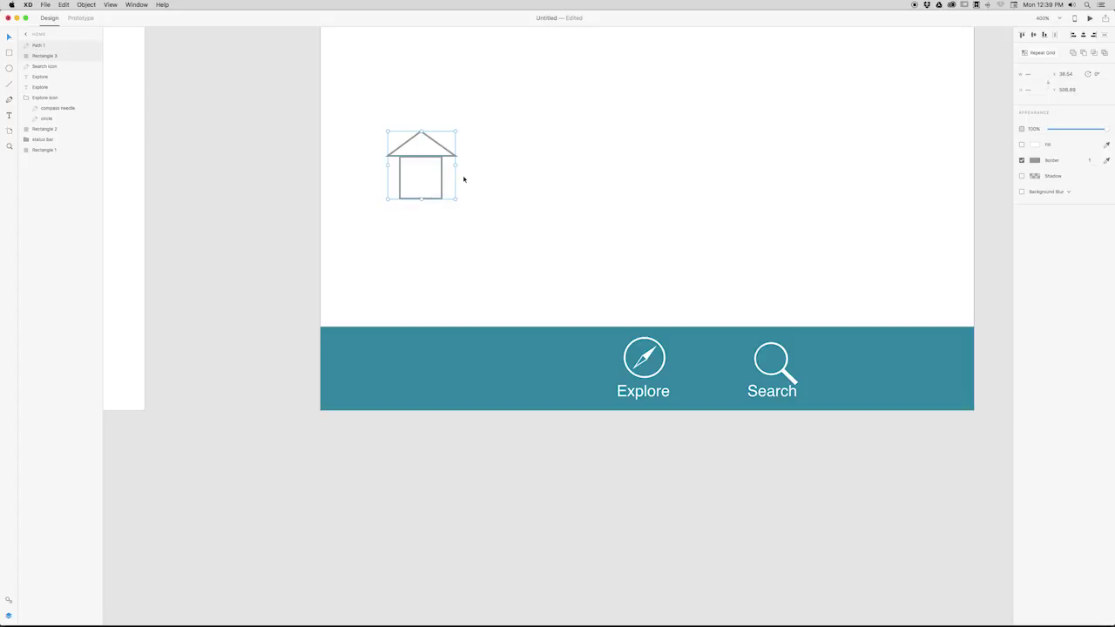
drag(455, 132, 431, 158)
double_click(421, 184)
drag(422, 184, 391, 186)
click(460, 178)
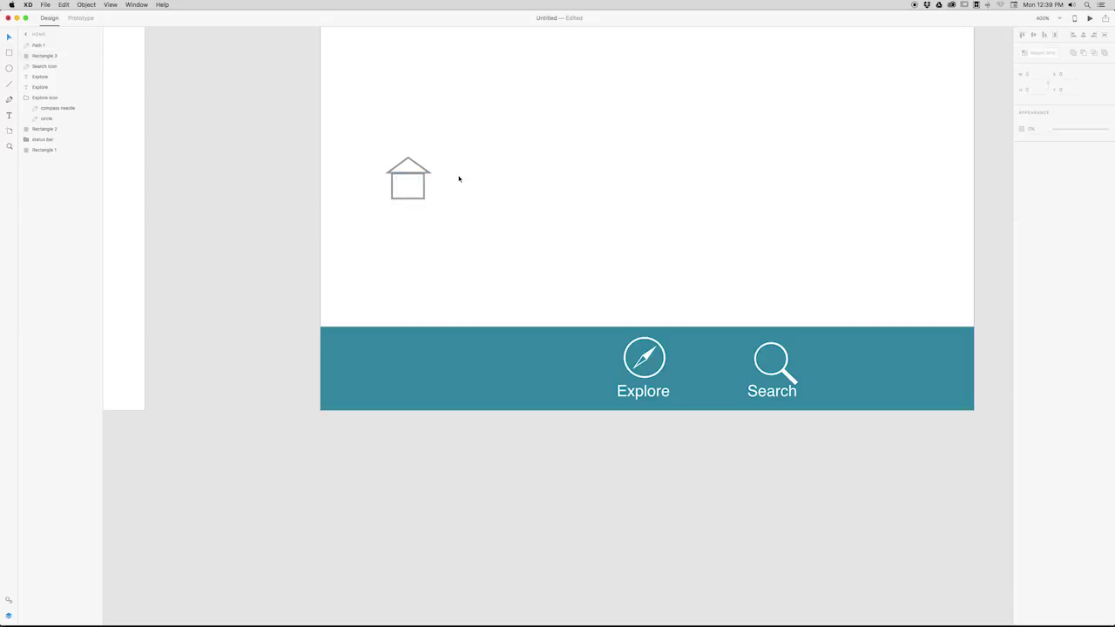
Group the roof and the house body into one house icon.
drag(449, 168, 425, 185)
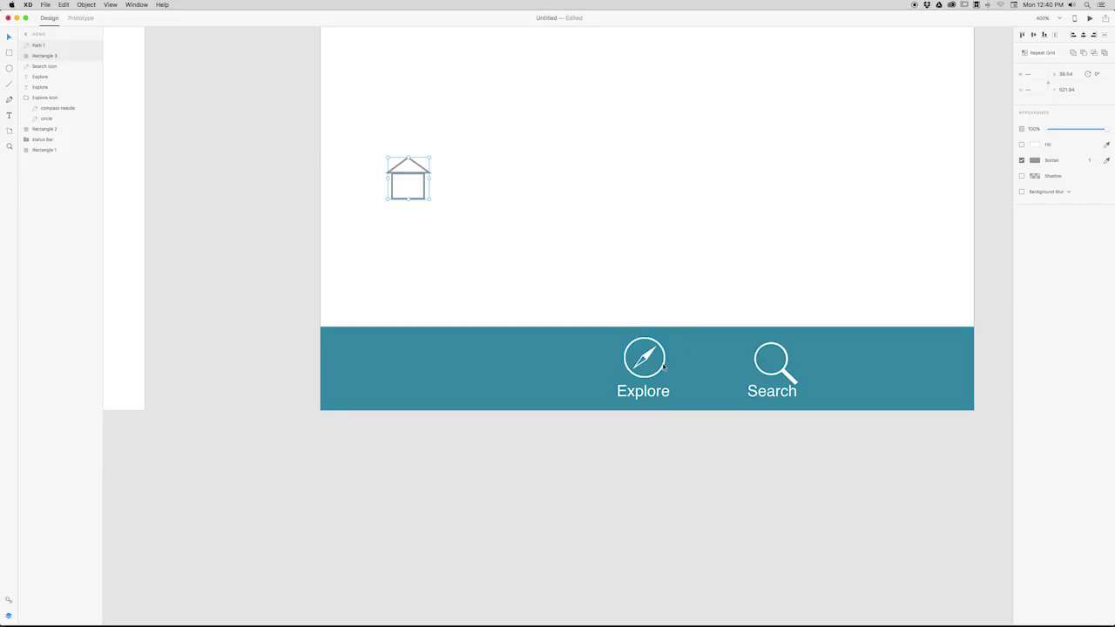
click(465, 201)
drag(450, 150, 352, 227)
key(super+g)
click(392, 212)
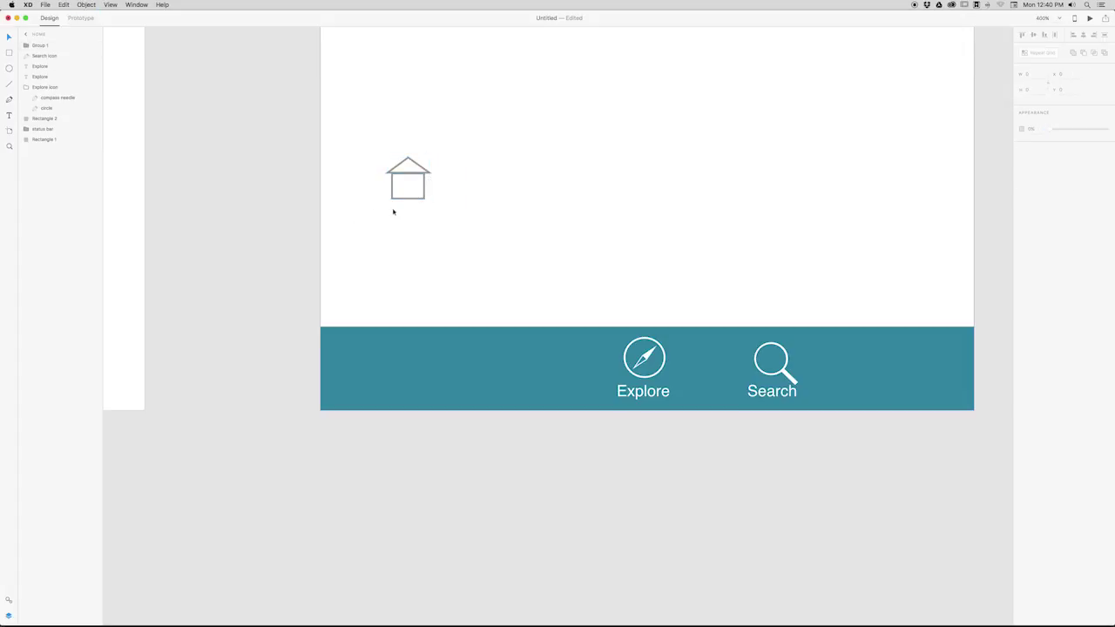
Move the house icon group onto the left part of the teal bar, level with the compass icon.
click(414, 185)
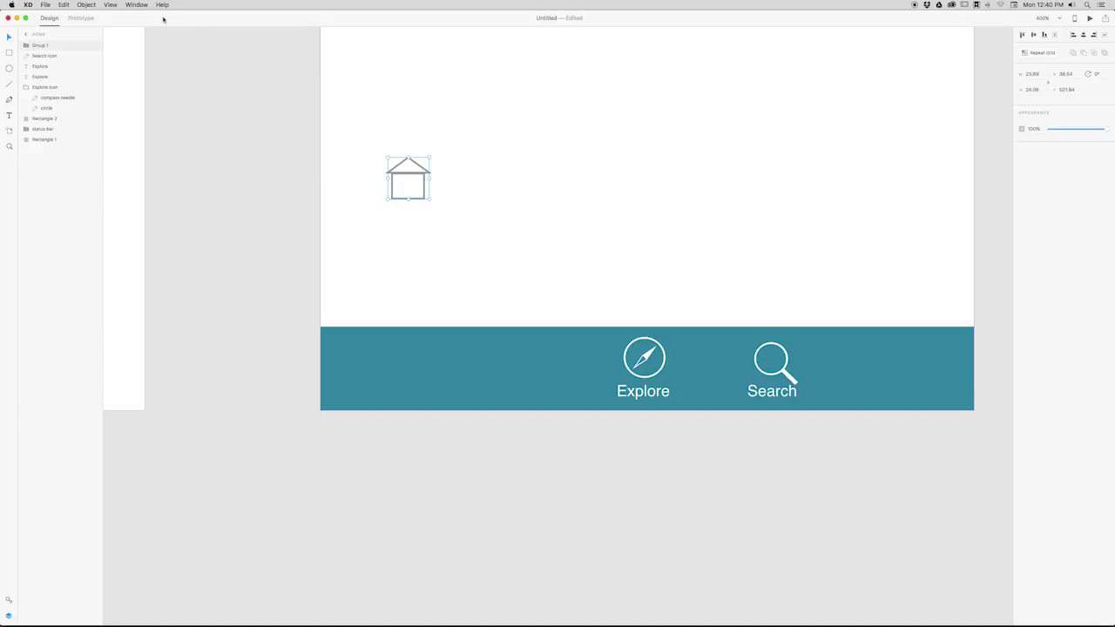
click(86, 5)
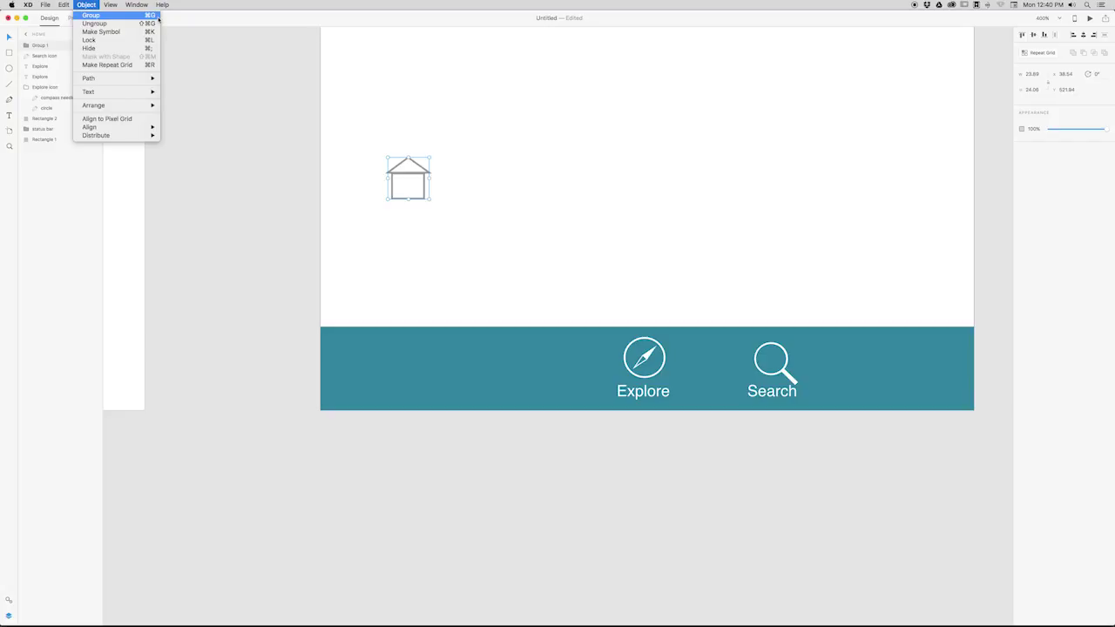
click(421, 174)
drag(418, 176, 400, 355)
Set the border color of the house icon's roof to white.
double_click(399, 356)
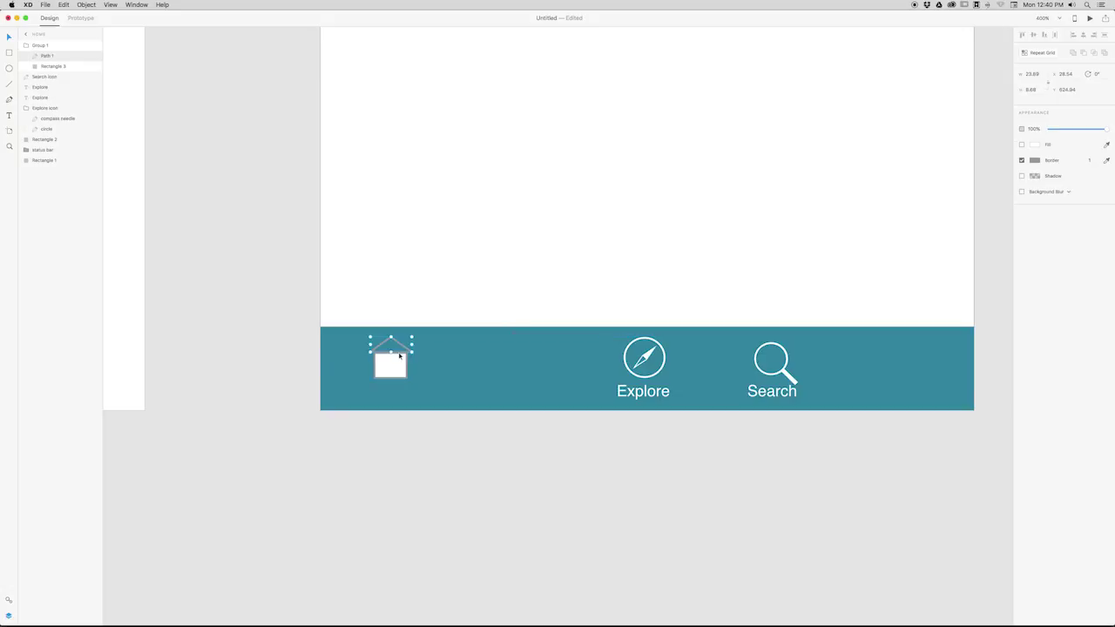
click(1035, 161)
drag(948, 148, 921, 104)
click(1078, 232)
Set the house body's border color to white and make its fill fully transparent.
click(402, 363)
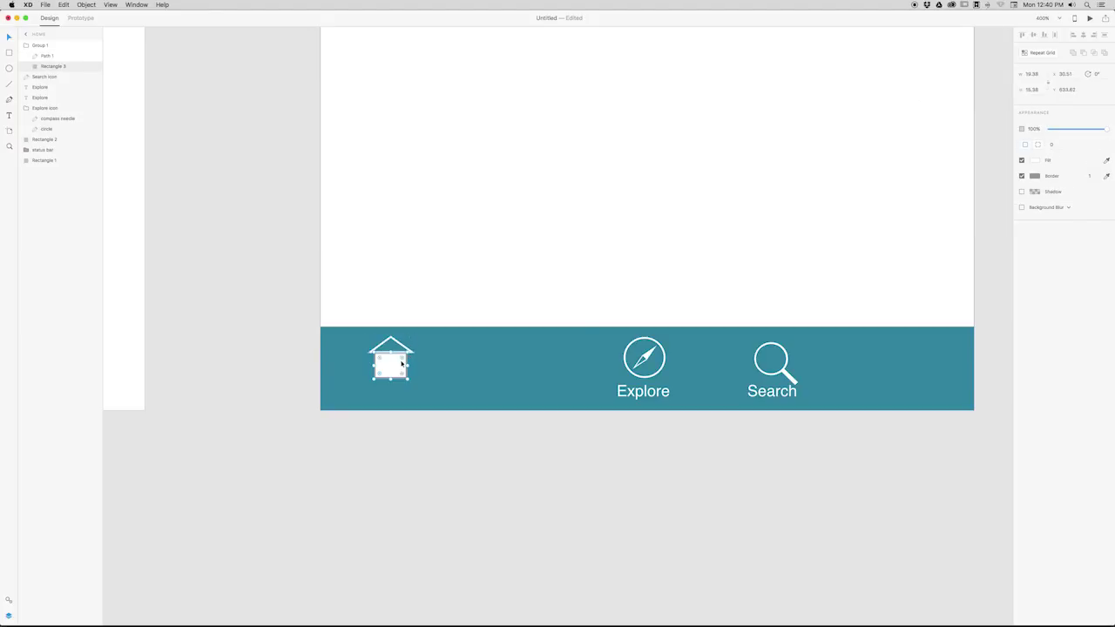
click(1035, 175)
drag(993, 175, 929, 122)
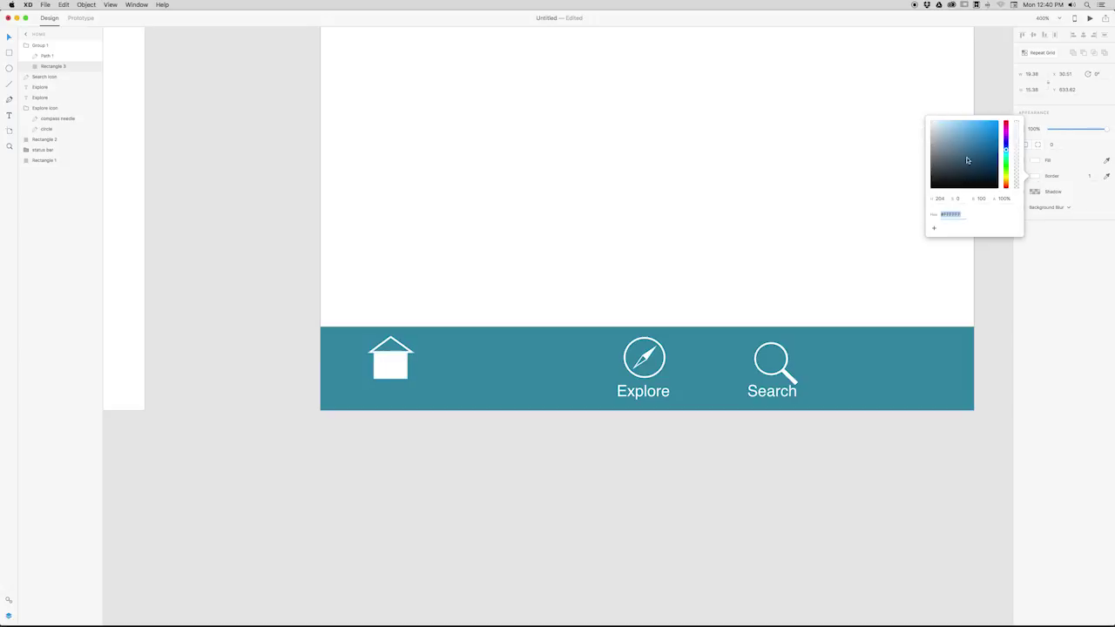
click(1053, 167)
click(1029, 161)
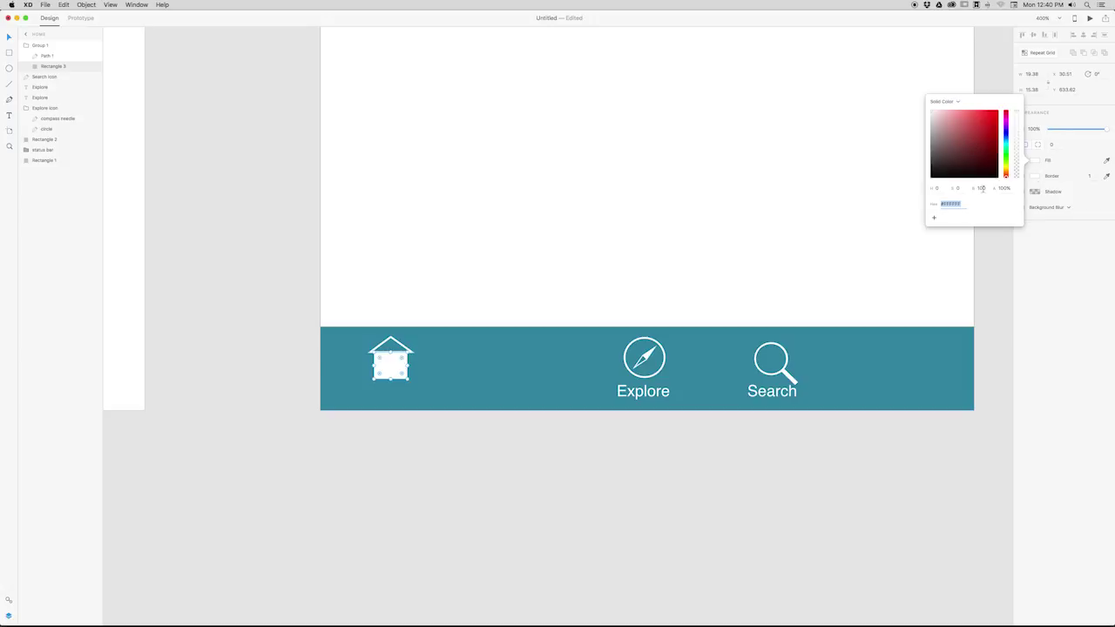
drag(1016, 123, 1016, 179)
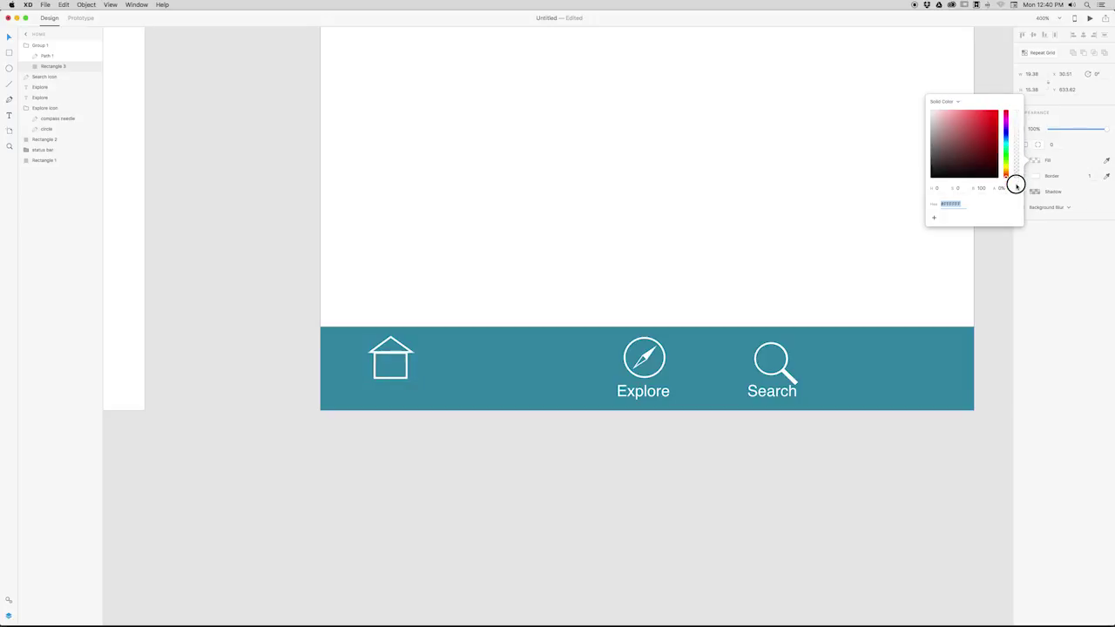
click(1057, 259)
click(515, 258)
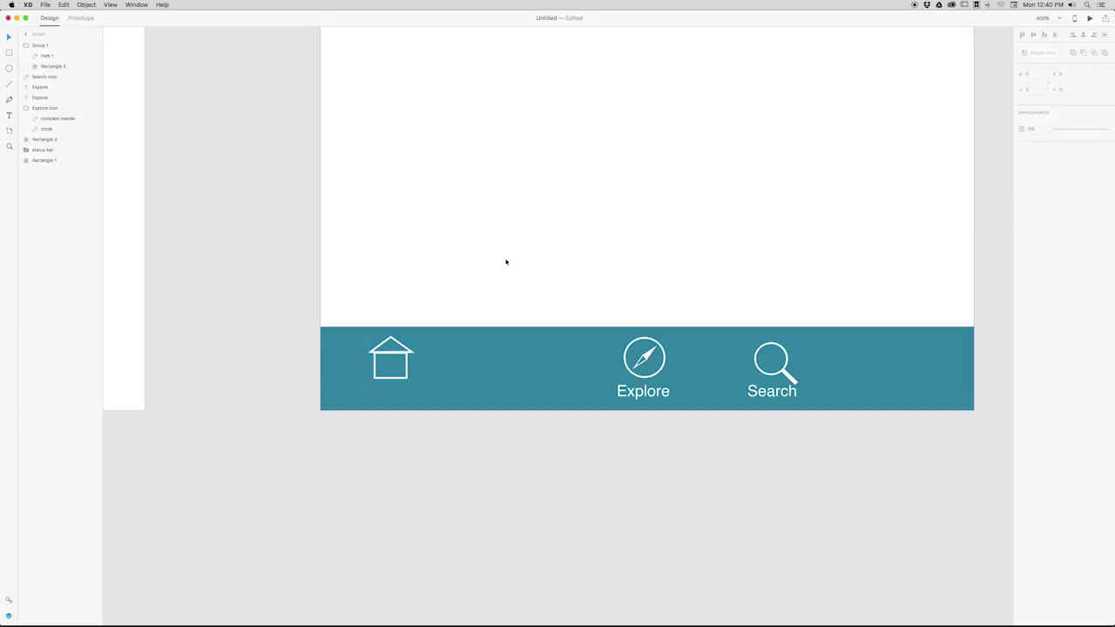
Duplicate the white Explore label beneath the house icon and change the copy's text to "Home".
drag(395, 357, 397, 357)
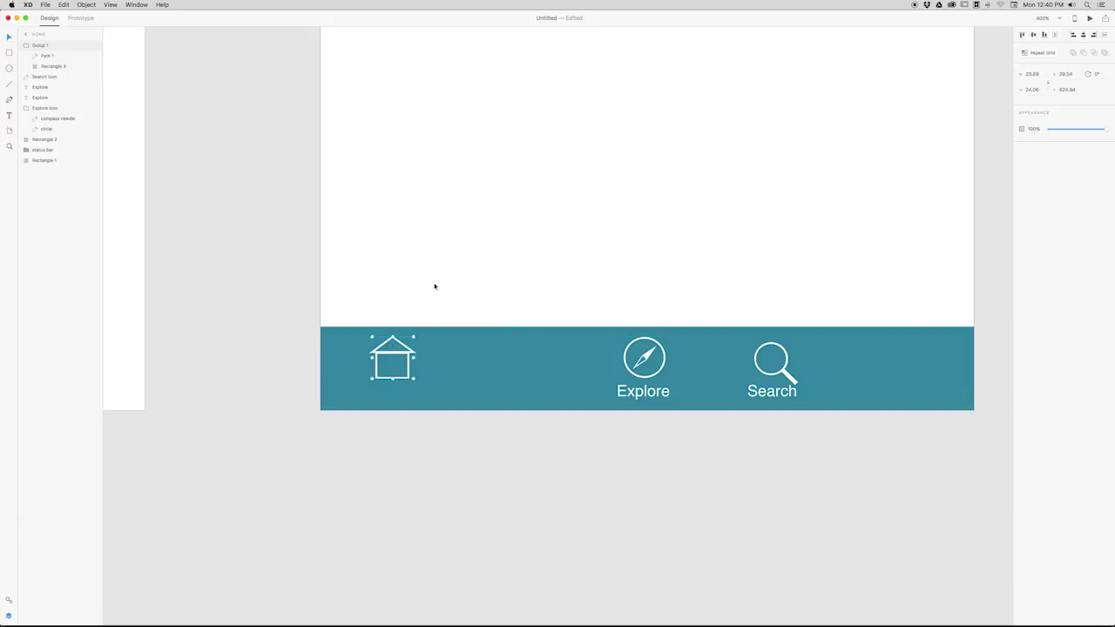
click(639, 394)
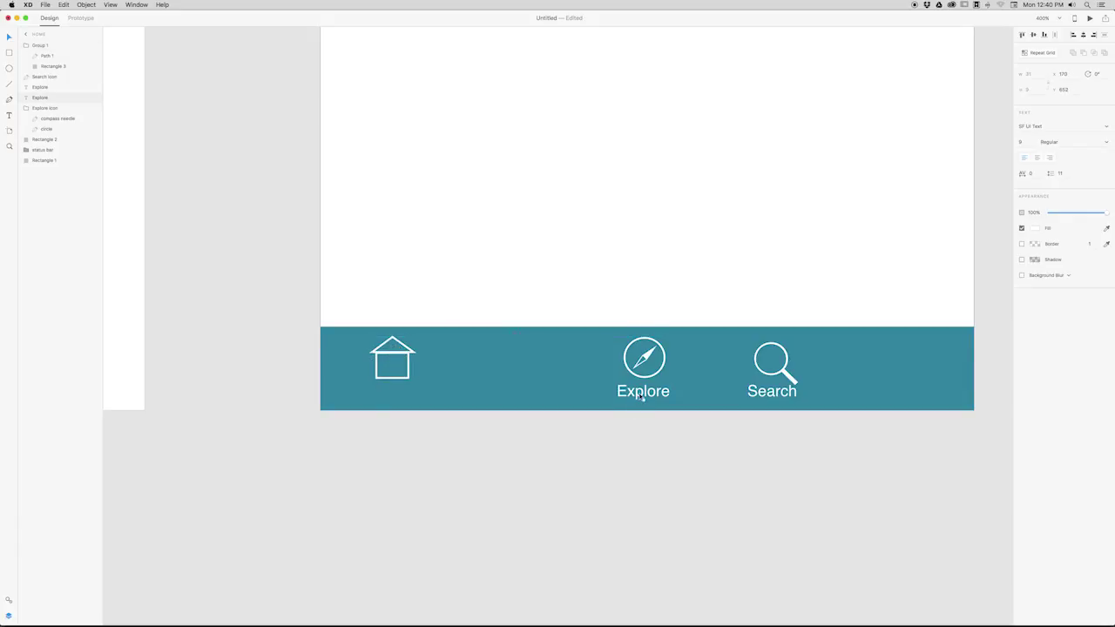
drag(638, 396, 396, 392)
double_click(397, 391)
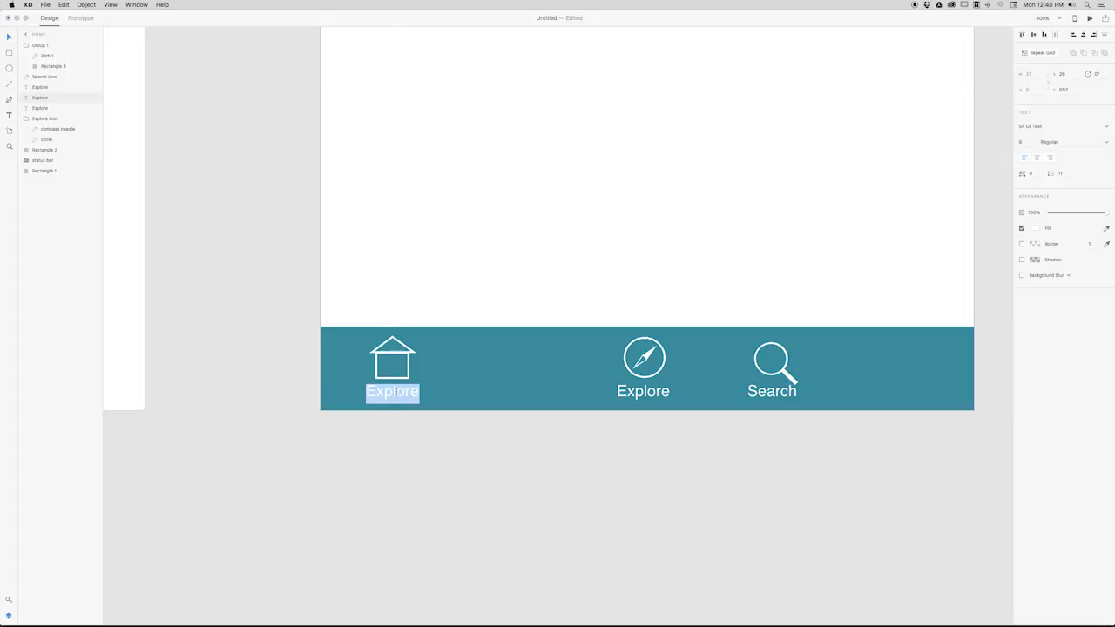
text(me)
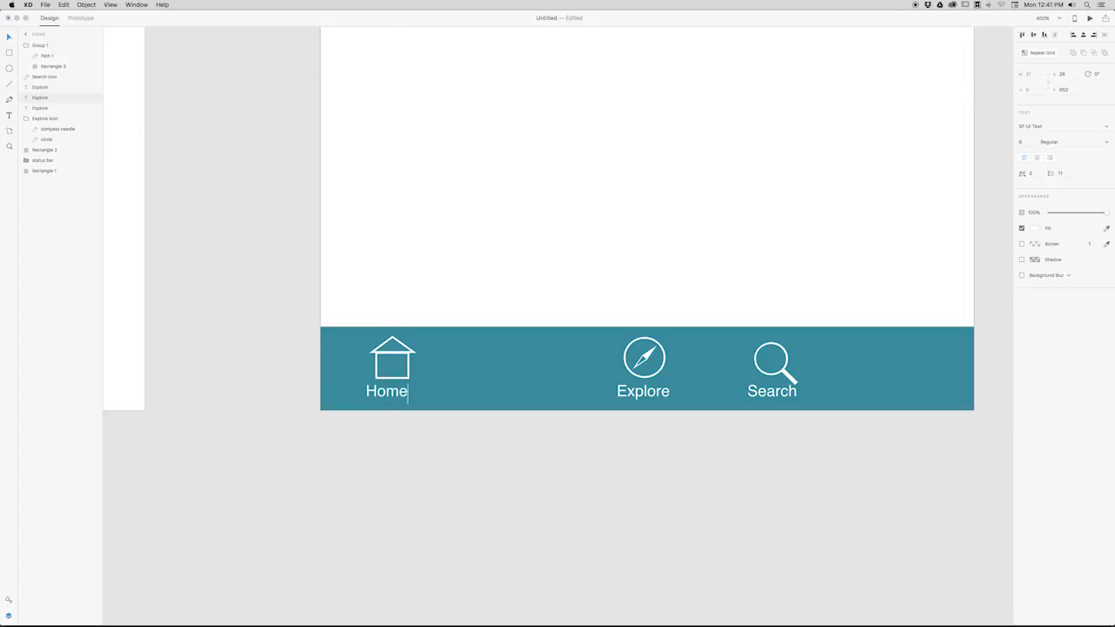
Center the Home label horizontally under the house icon, level with the Explore label.
click(278, 296)
click(390, 394)
drag(390, 397, 395, 394)
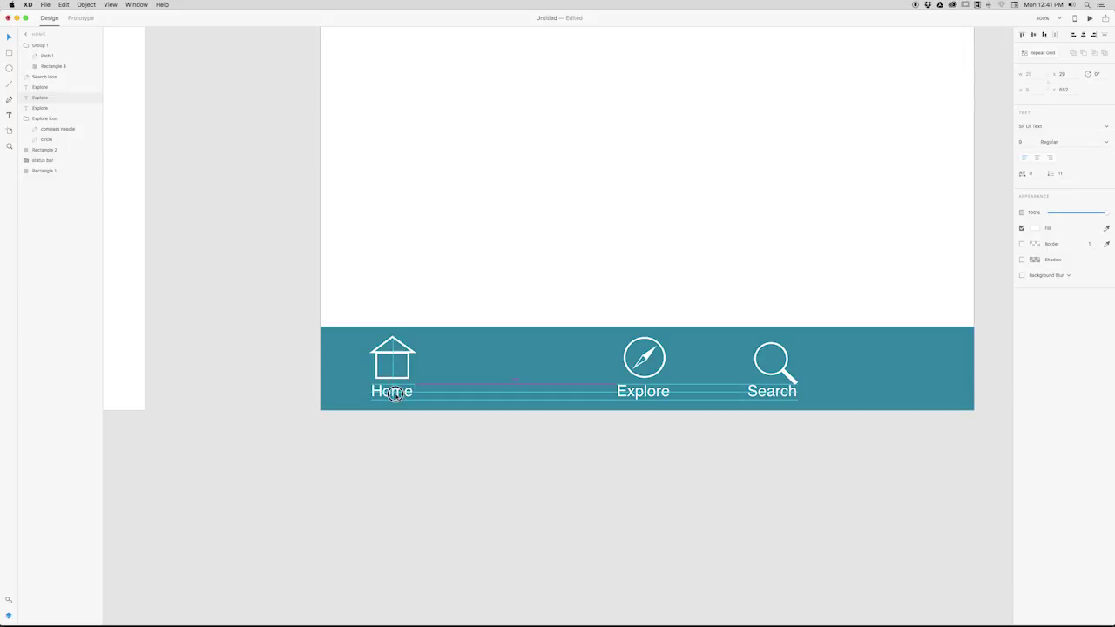
click(423, 279)
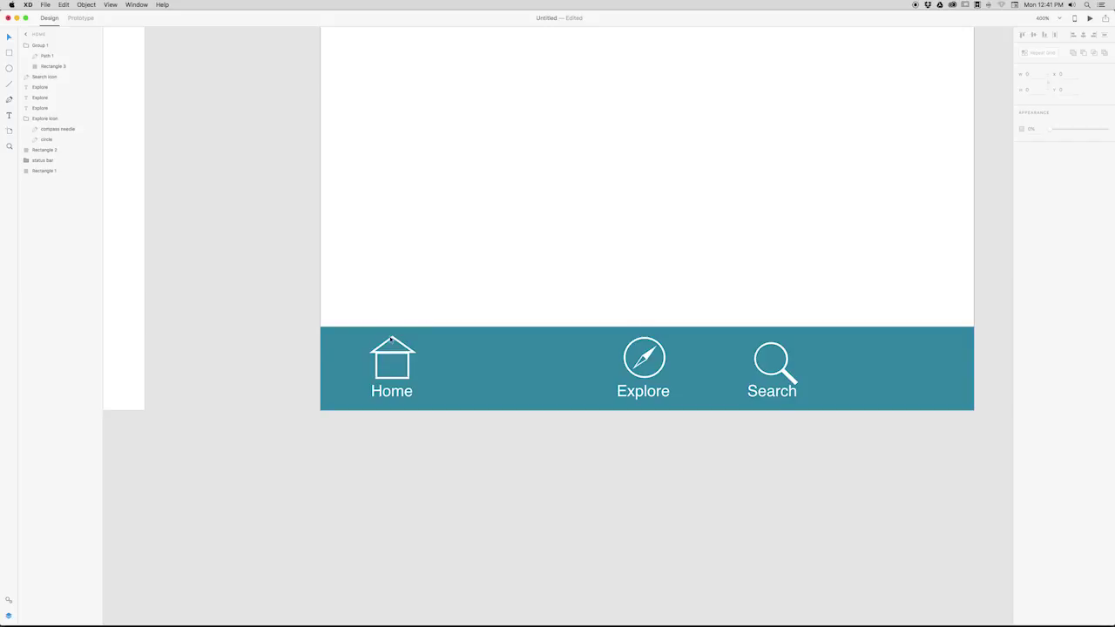
Shift the house icon and its Home label together to the right along the teal bar, to X 44.
drag(361, 311, 420, 417)
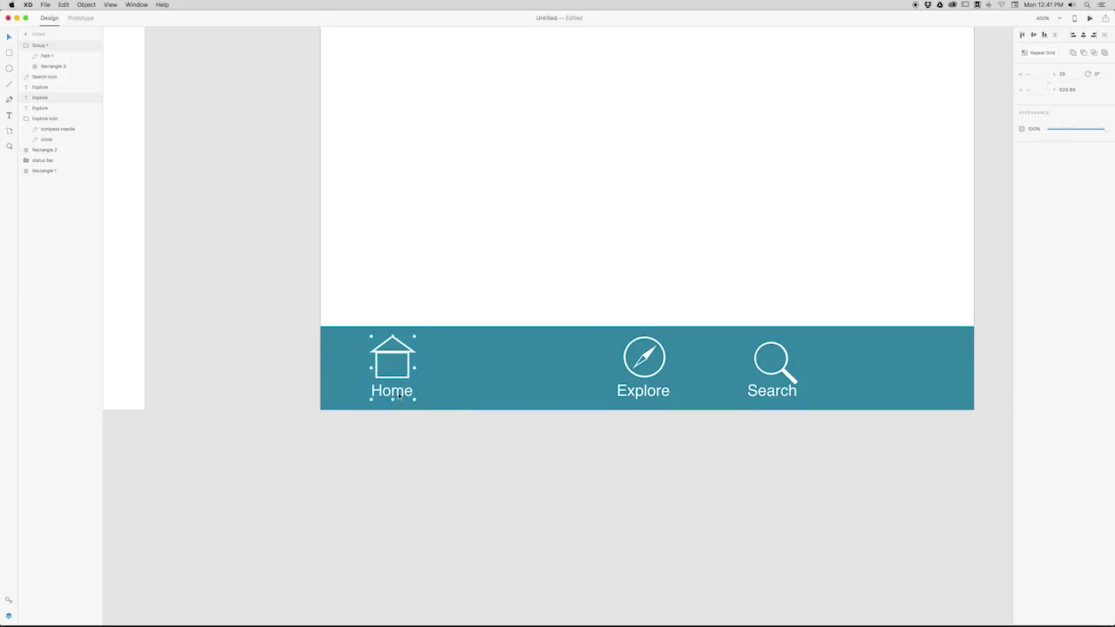
drag(399, 380, 424, 381)
click(519, 267)
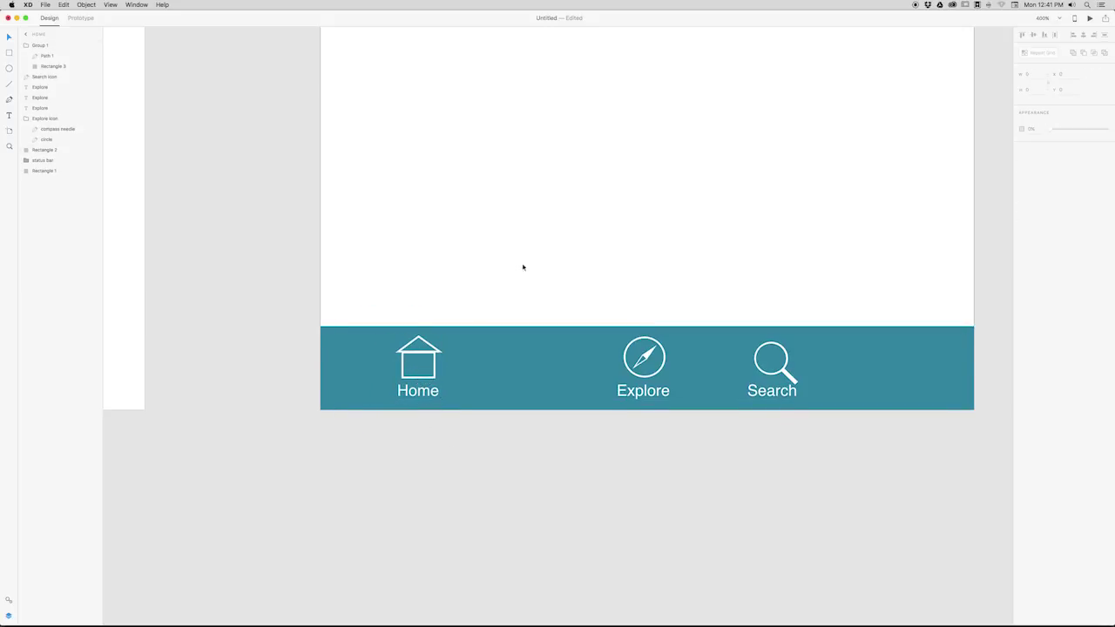
Move the magnifying glass and Search label right to X 300, so the gaps on both sides of Explore are equal.
scroll(481, 266, right, 5)
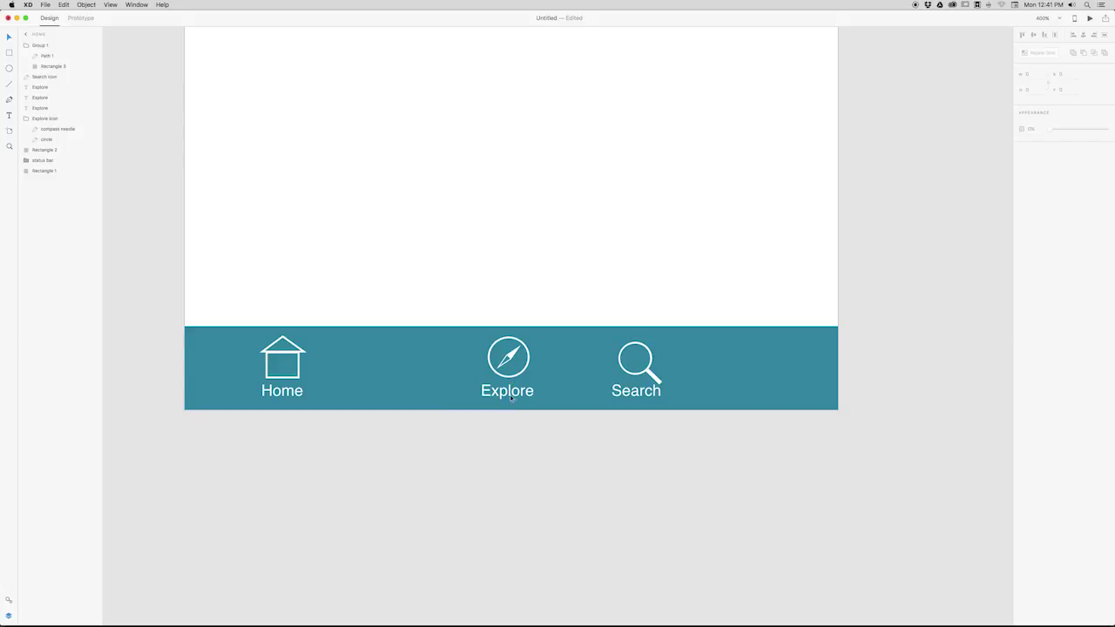
drag(600, 299, 732, 390)
scroll(664, 381, down, 1)
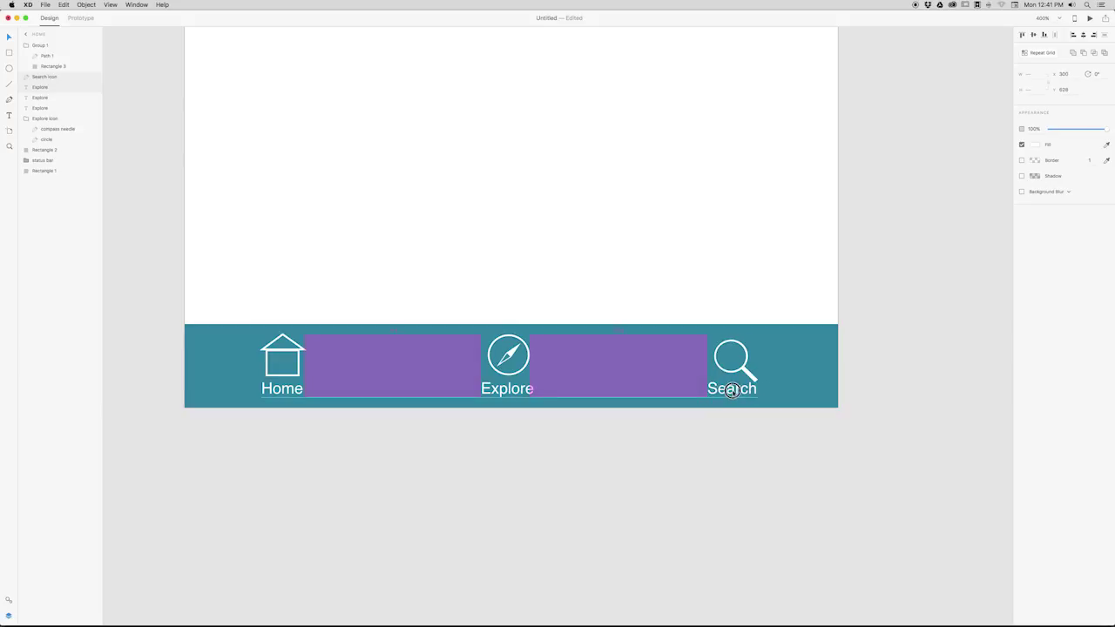
drag(732, 390, 733, 390)
click(717, 298)
Group the magnifying glass with its Search label, and group the compass icon with its Explore label, leaving out the teal bar.
drag(691, 279, 776, 436)
shift+click(649, 374)
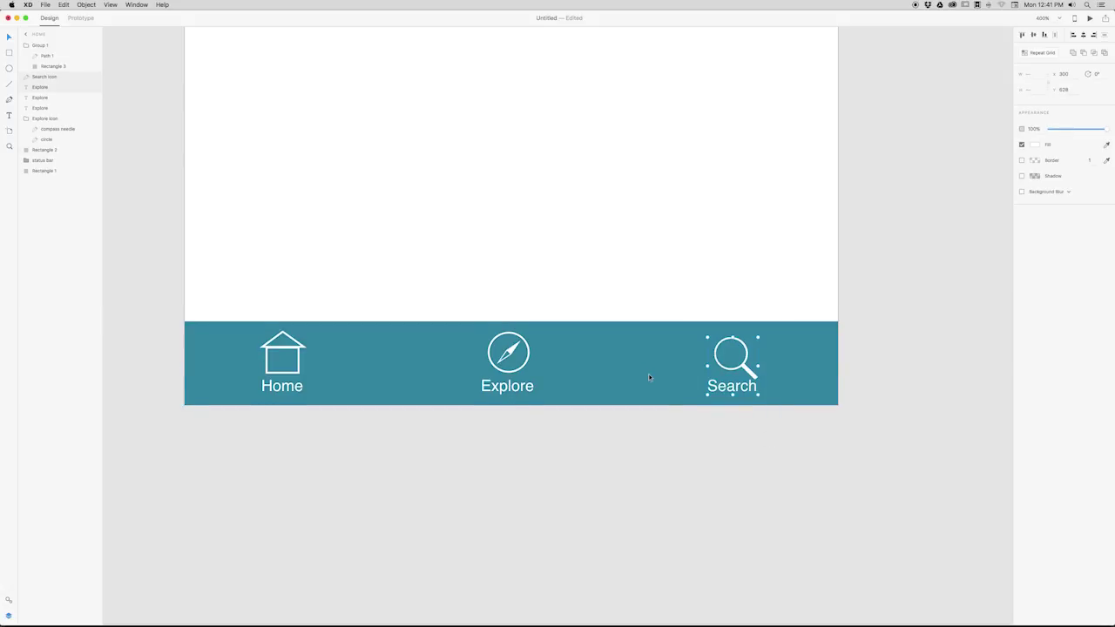
key(super+g)
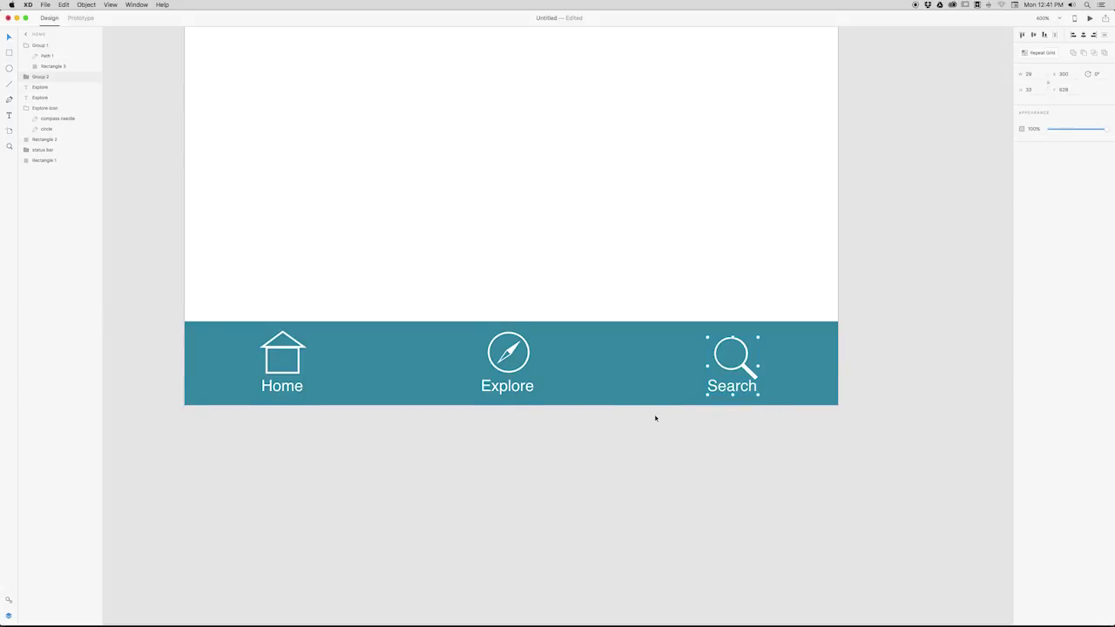
drag(443, 279, 582, 435)
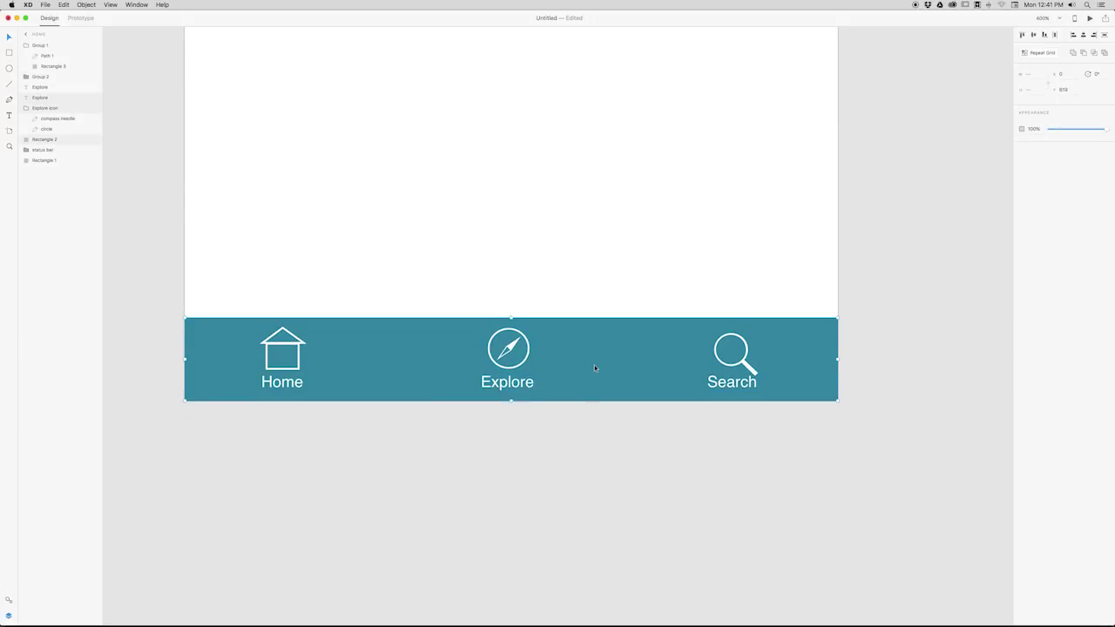
shift+click(594, 367)
key(super+g)
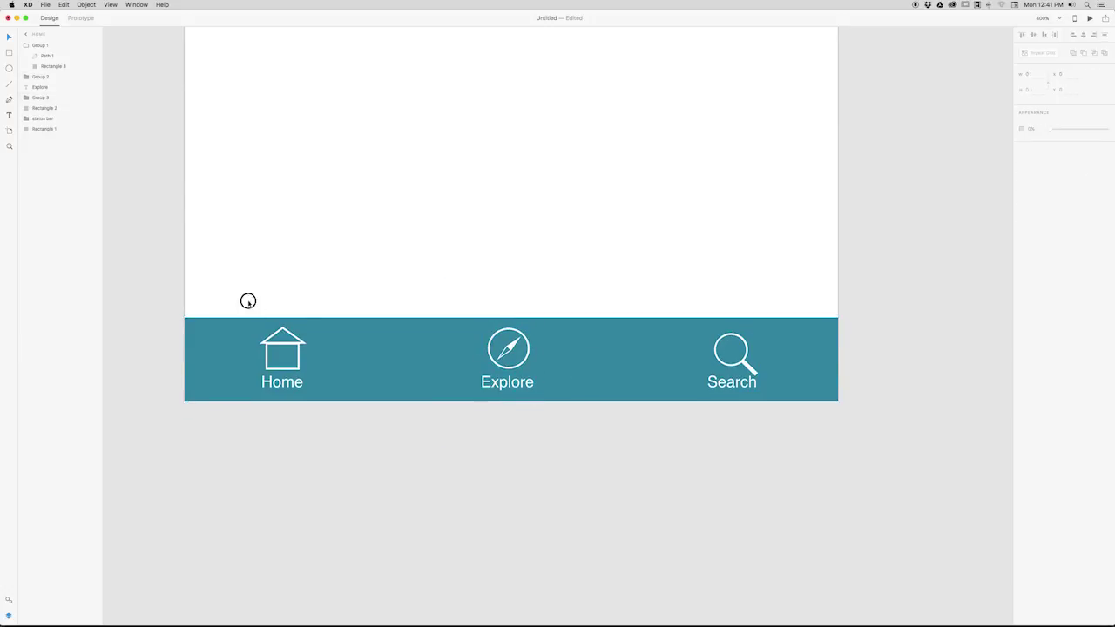
Group the house icon with its Home label, leaving out the teal bar background.
drag(234, 279, 354, 436)
shift+click(364, 360)
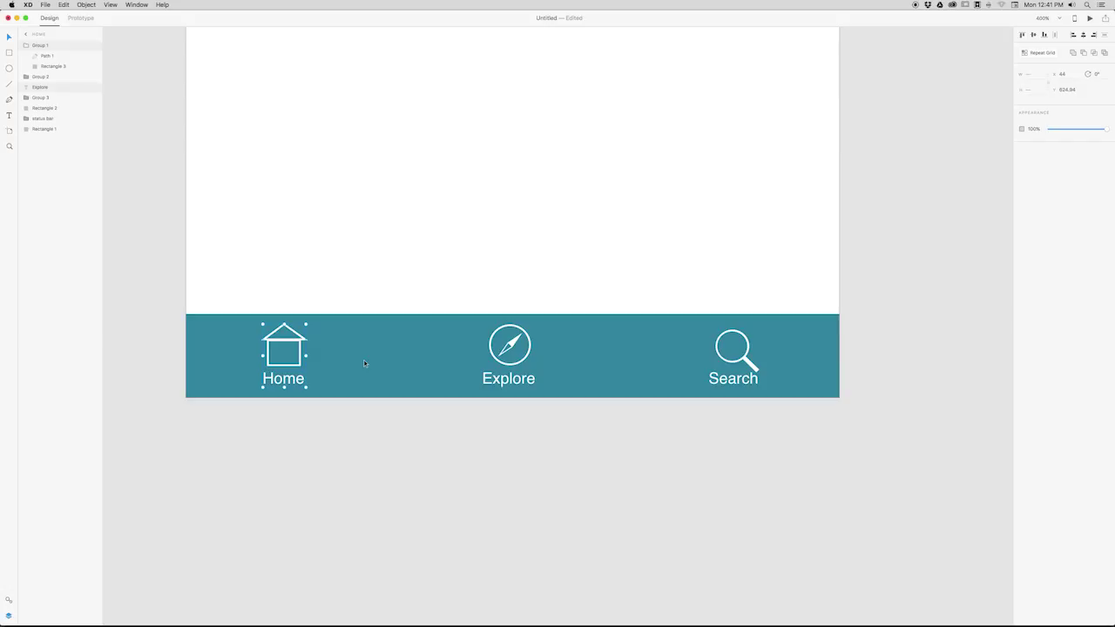
key(super+g)
click(336, 288)
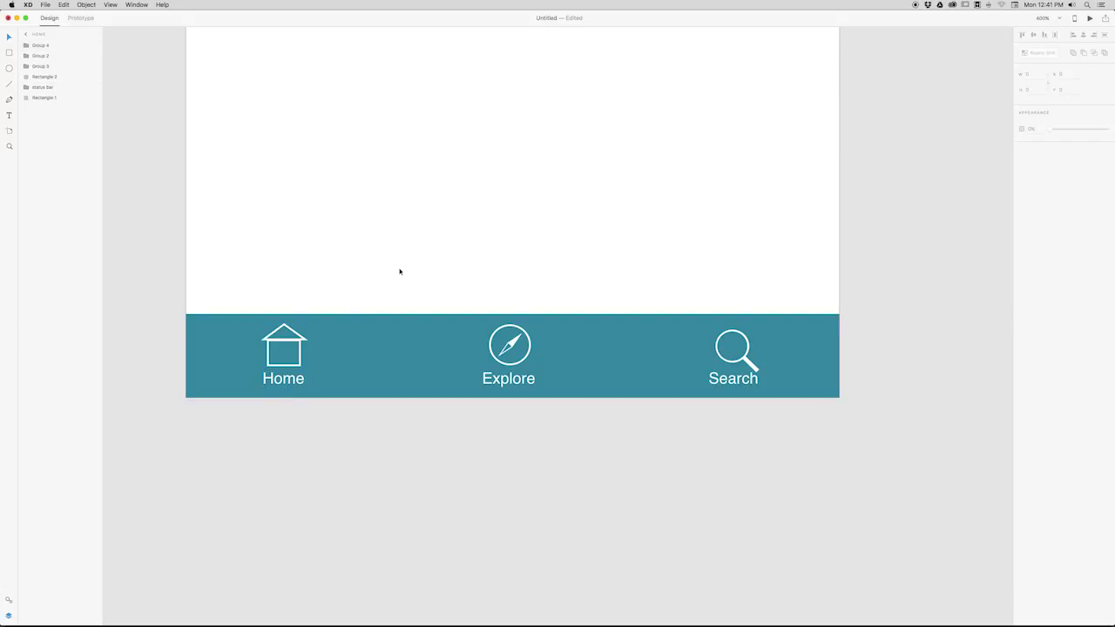
key(super+0)
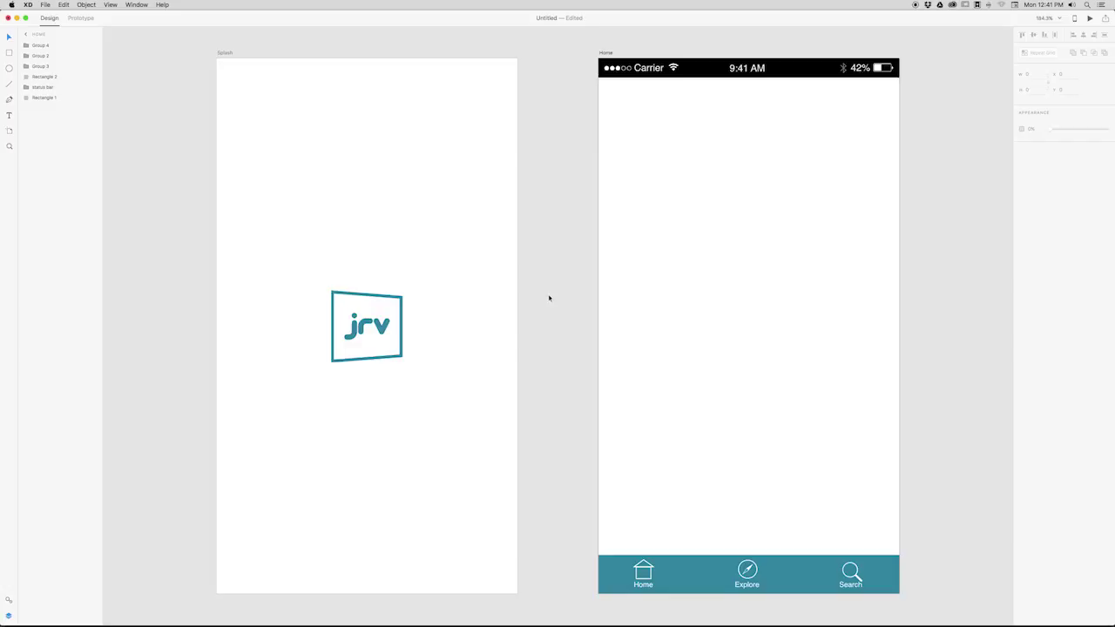
key(super+1)
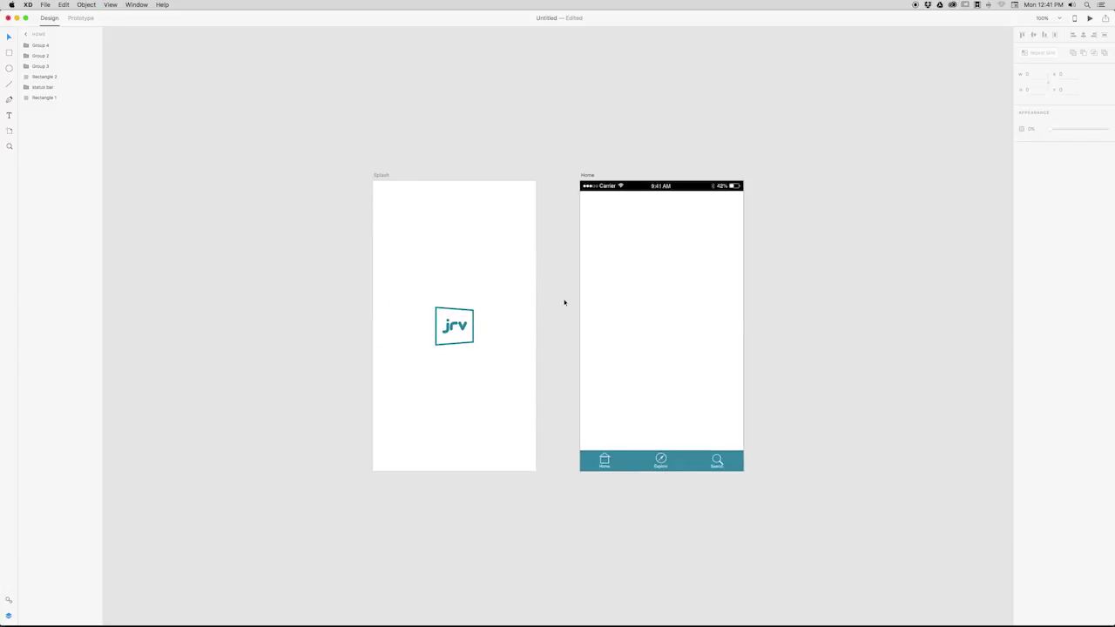
drag(652, 323, 563, 319)
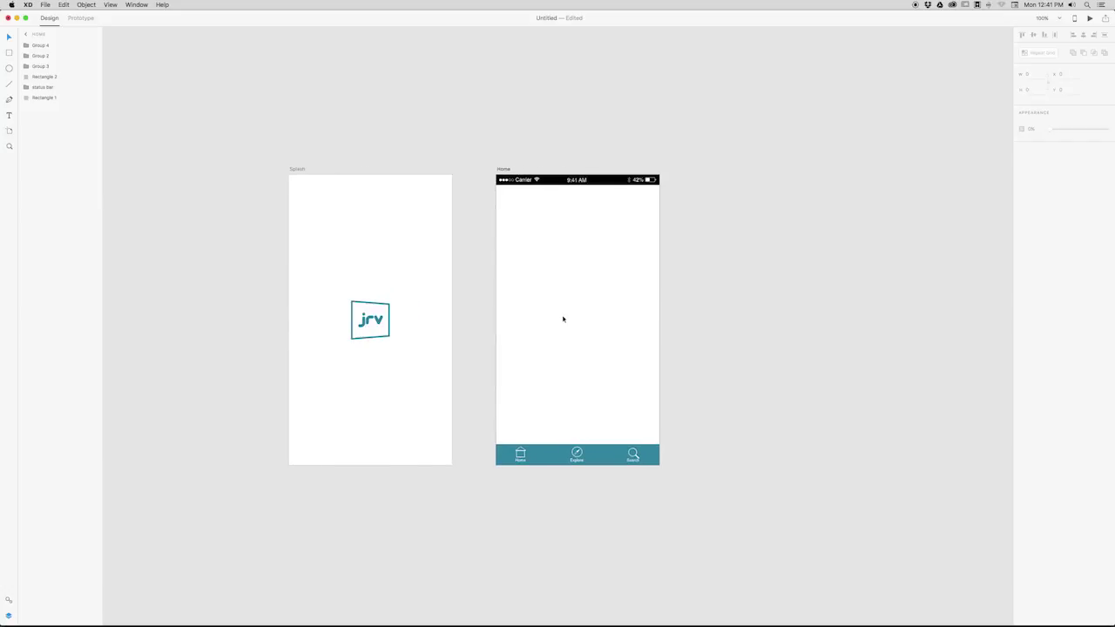